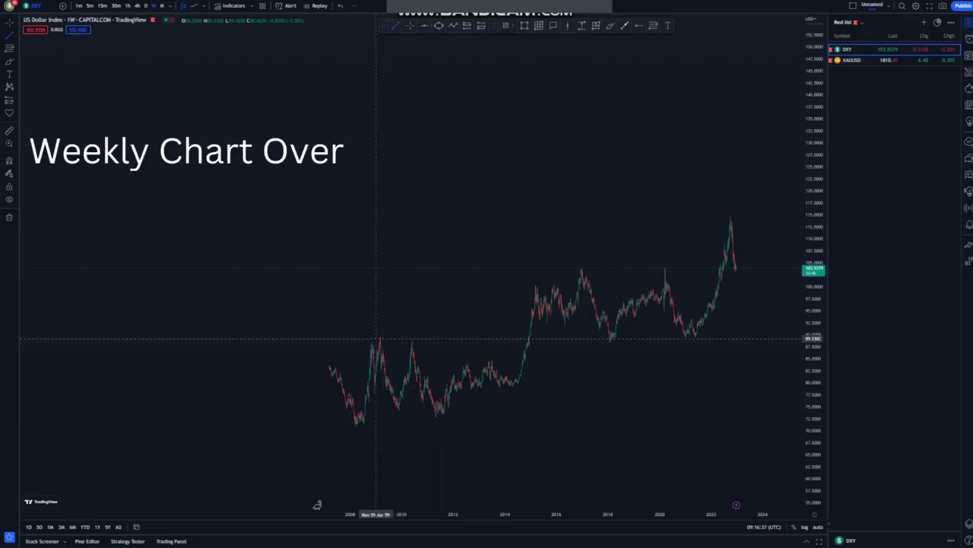
Draw rising trend lines along the 2009–2022 weekly highs and the lows from 2011, plus a horizontal ray from the 2011 low.
left_click(738, 213)
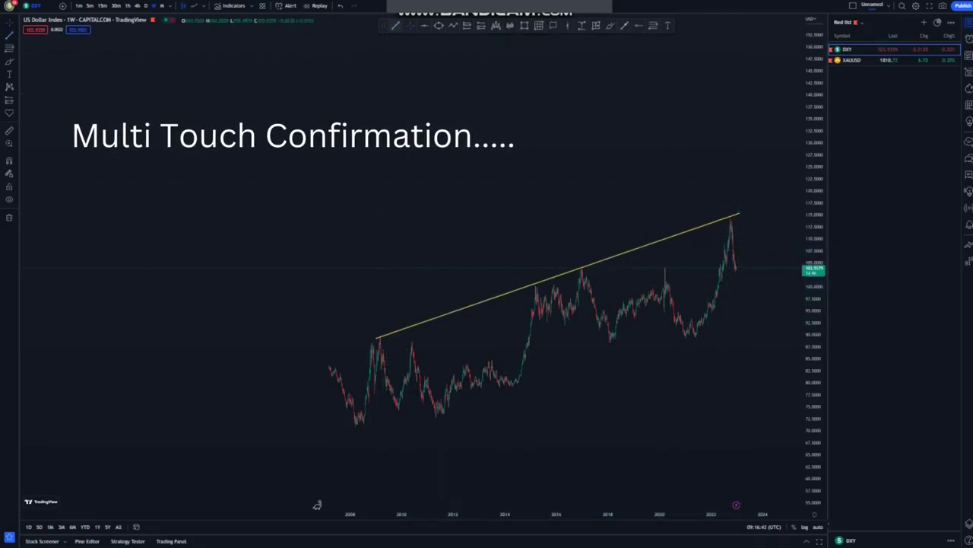
left_click(432, 418)
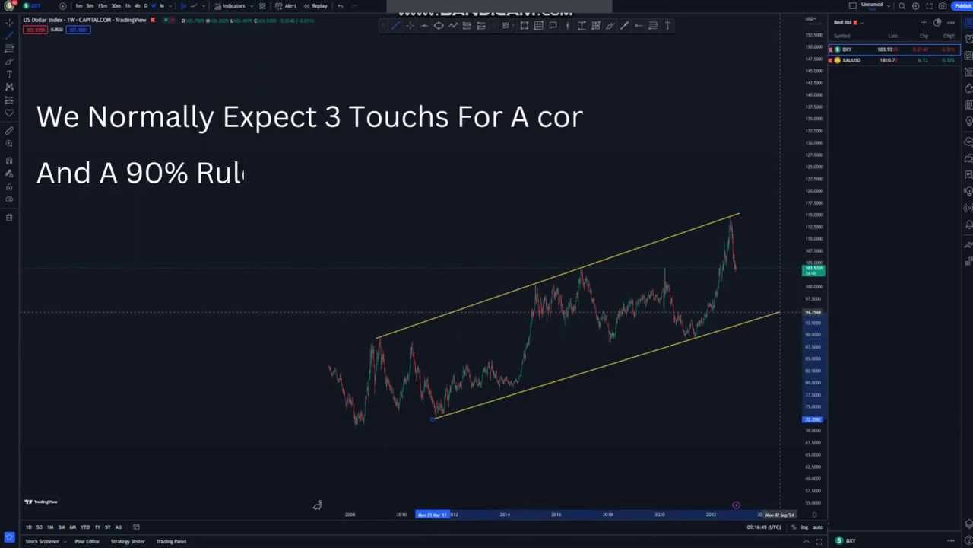
left_click(779, 312)
left_click(732, 355)
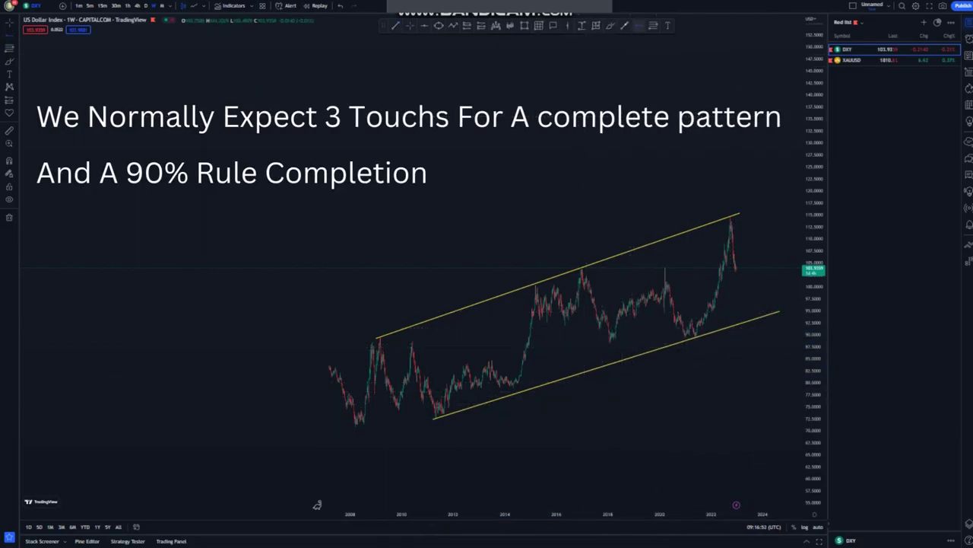
left_click(435, 418)
Circle the price touches on both channel lines with the brush, plus the projected touch in 2023 and a spot on the horizontal ray.
scroll(698, 376, "up", 2)
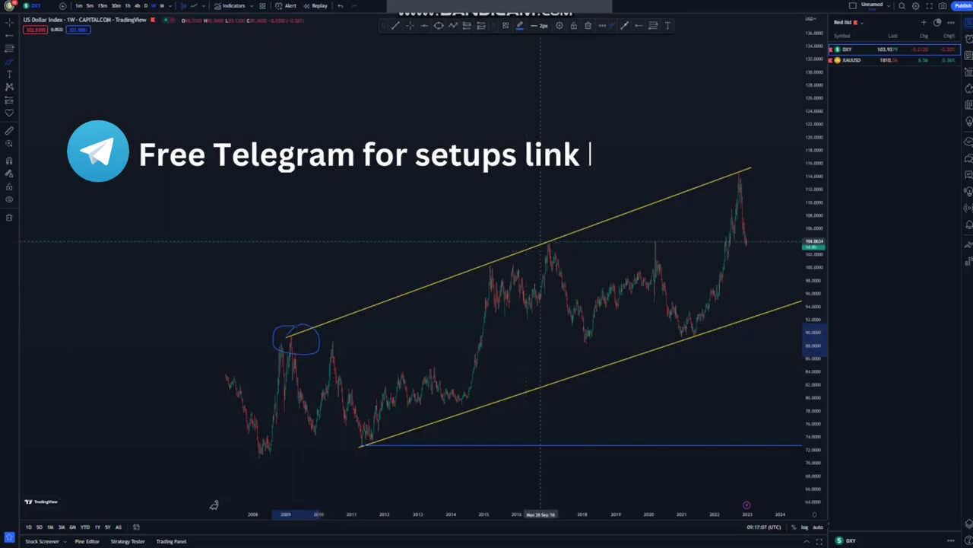
mouse_move(559, 235)
left_mouse_down()
mouse_move(535, 253)
mouse_move(564, 236)
left_mouse_up()
mouse_move(738, 164)
left_mouse_down()
mouse_move(723, 182)
mouse_move(747, 162)
left_mouse_up()
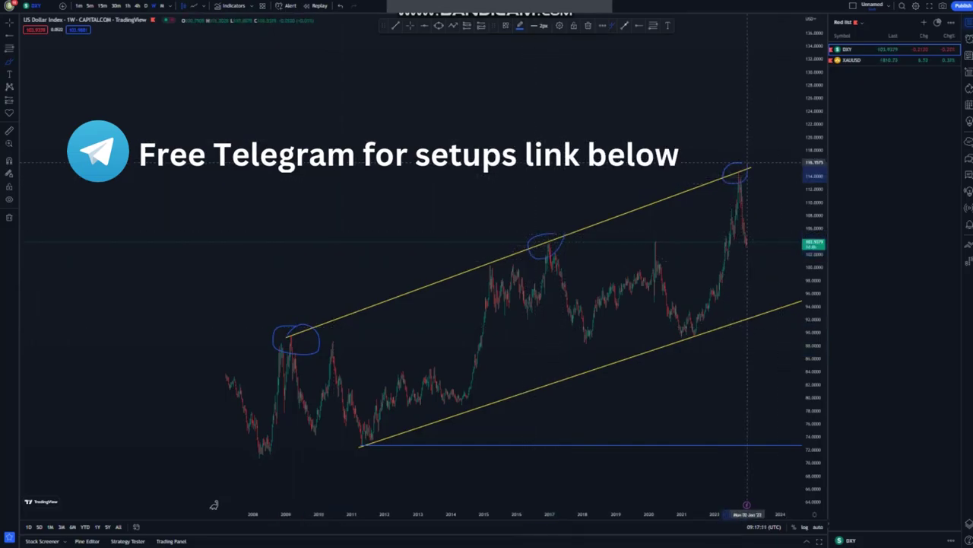
mouse_move(352, 450)
left_mouse_down()
mouse_move(356, 437)
mouse_move(365, 434)
mouse_move(353, 449)
mouse_move(380, 438)
mouse_move(365, 432)
left_mouse_up()
mouse_move(691, 340)
left_mouse_down()
mouse_move(687, 353)
mouse_move(666, 320)
left_mouse_up()
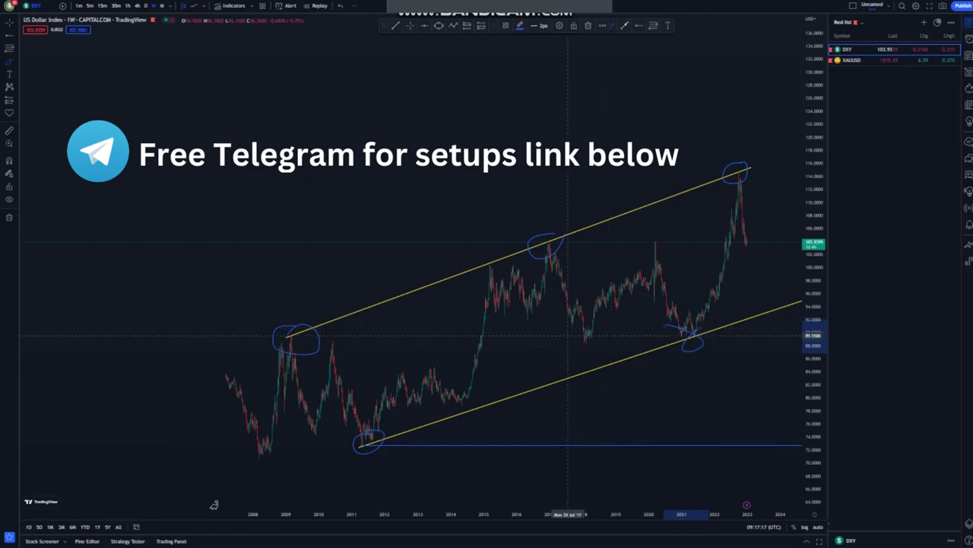
scroll(685, 331, "up", 4)
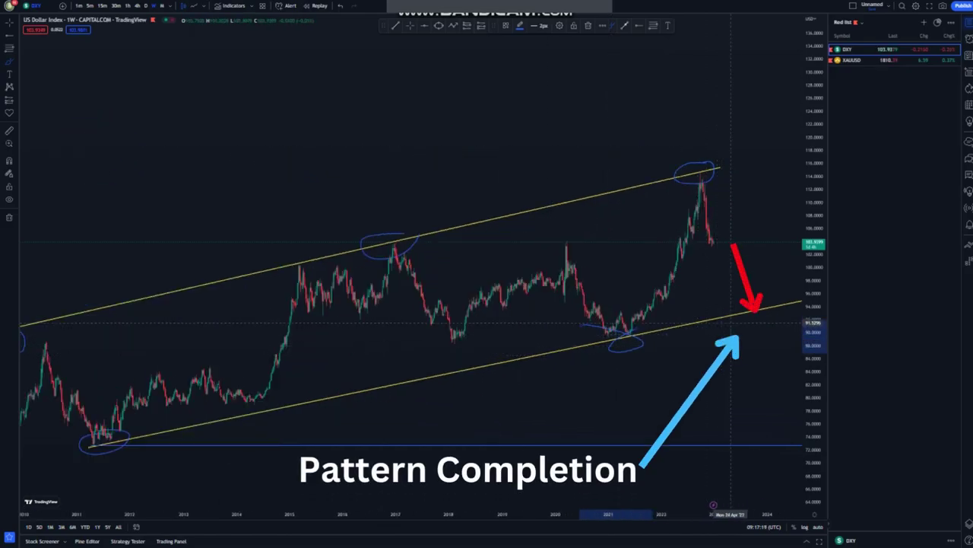
mouse_move(738, 304)
left_mouse_down()
mouse_move(726, 321)
mouse_move(746, 296)
left_mouse_up()
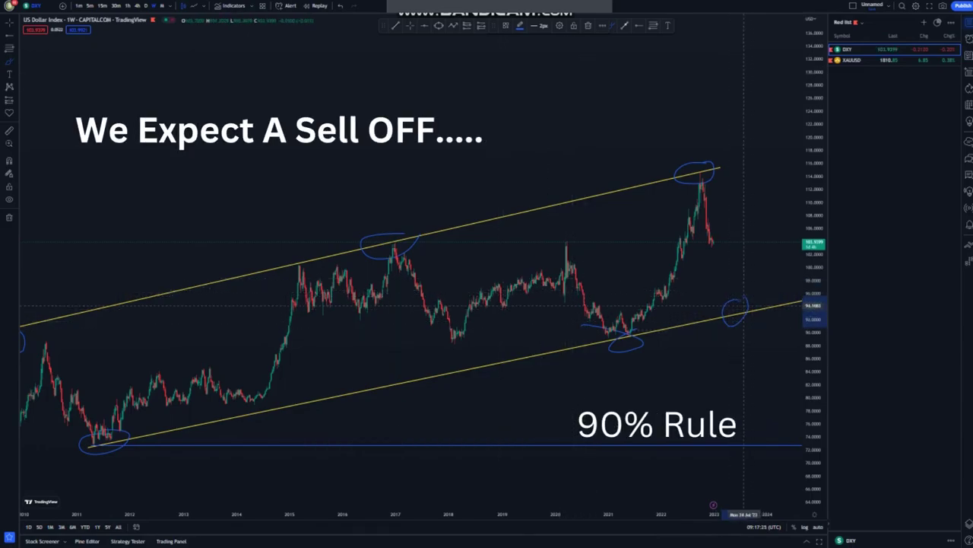
left_click_drag(715, 441, 726, 433)
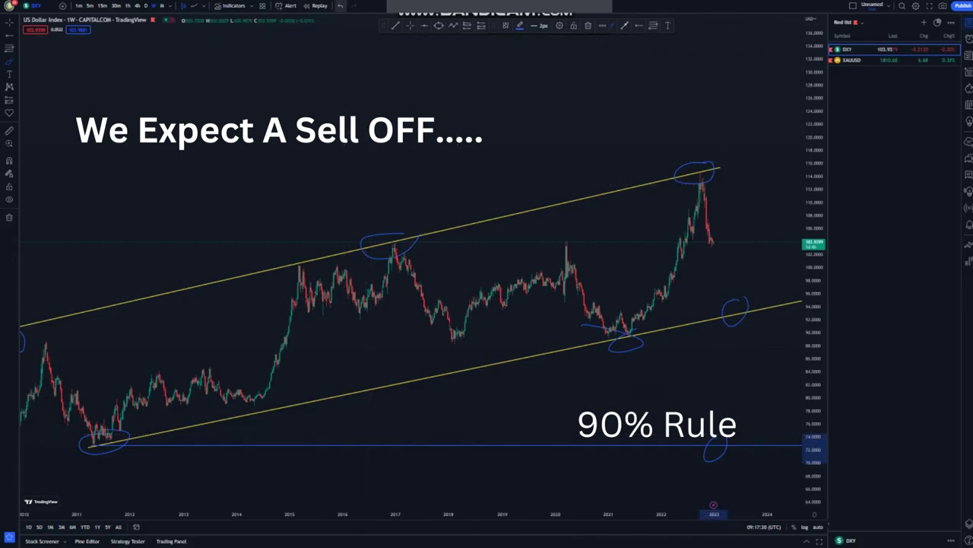
Undo all the brush circles, keeping the channel lines and the horizontal ray.
left_click(340, 6)
left_click(341, 6)
left_click(341, 6)
left_click(341, 6)
left_click(341, 6)
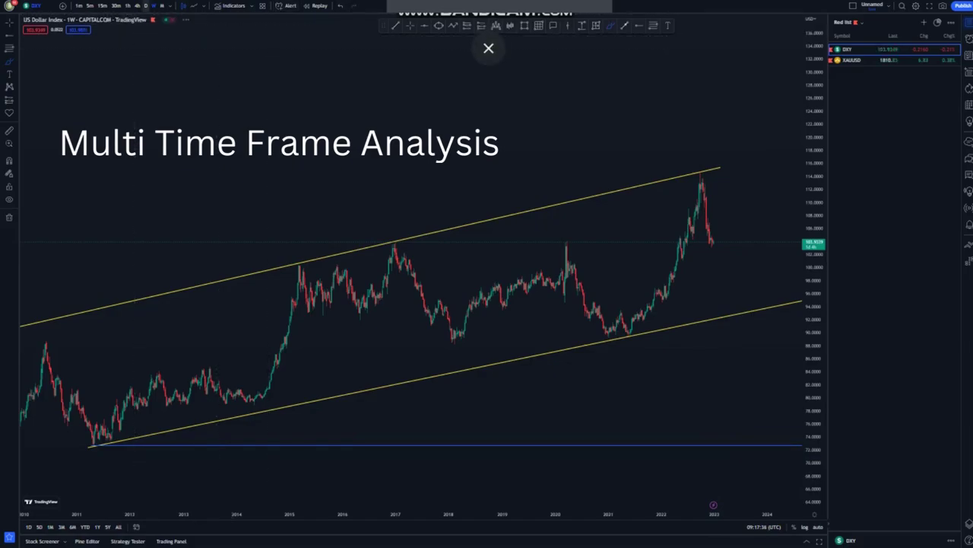
Switch the chart to the daily timeframe and place a horizontal support ray from the mid-2022 low at about 103.4.
left_click(145, 6)
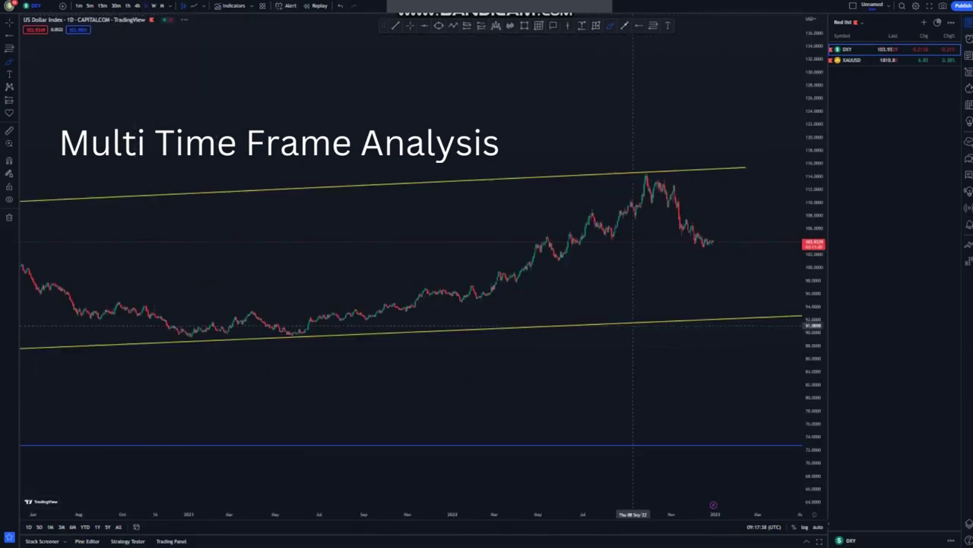
left_click_drag(811, 377, 811, 269)
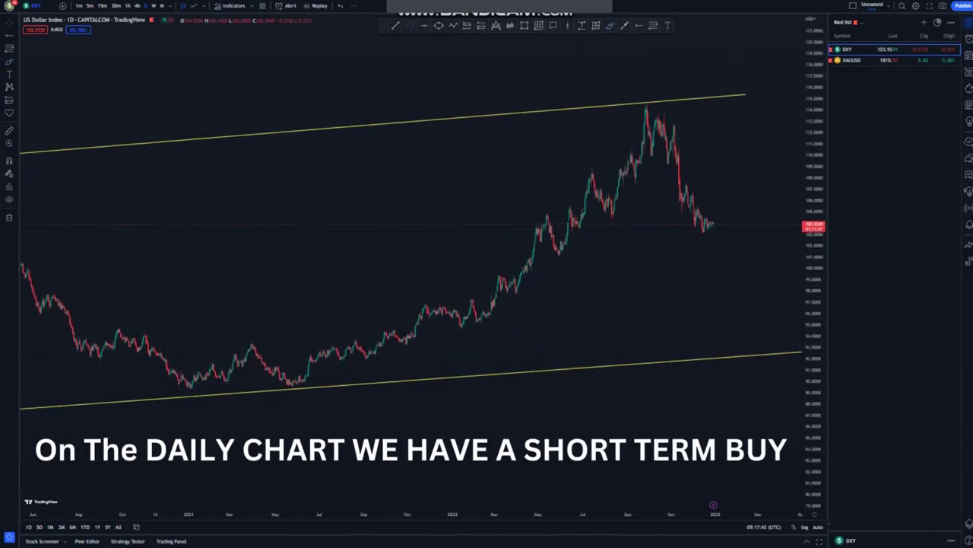
left_click_drag(659, 293, 643, 309)
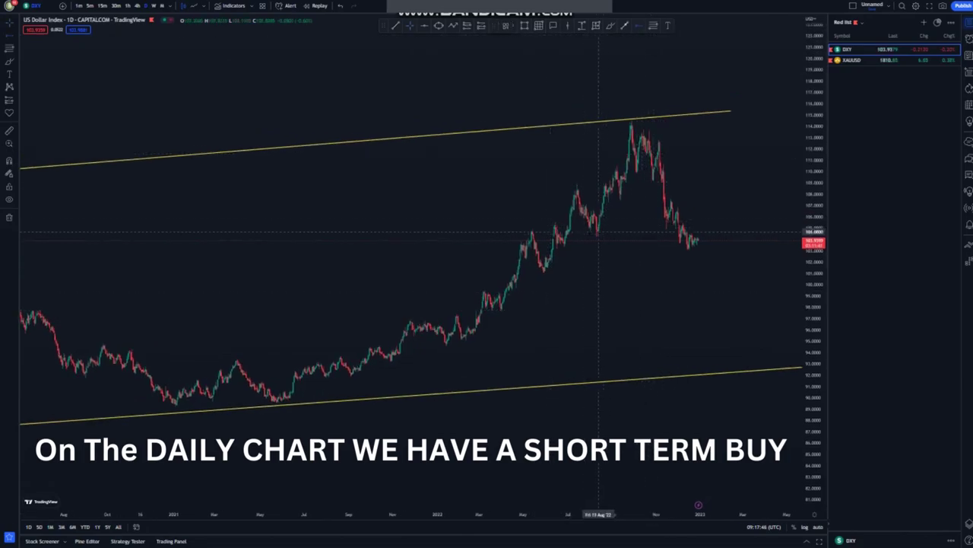
left_click(594, 236)
left_click_drag(593, 237, 563, 245)
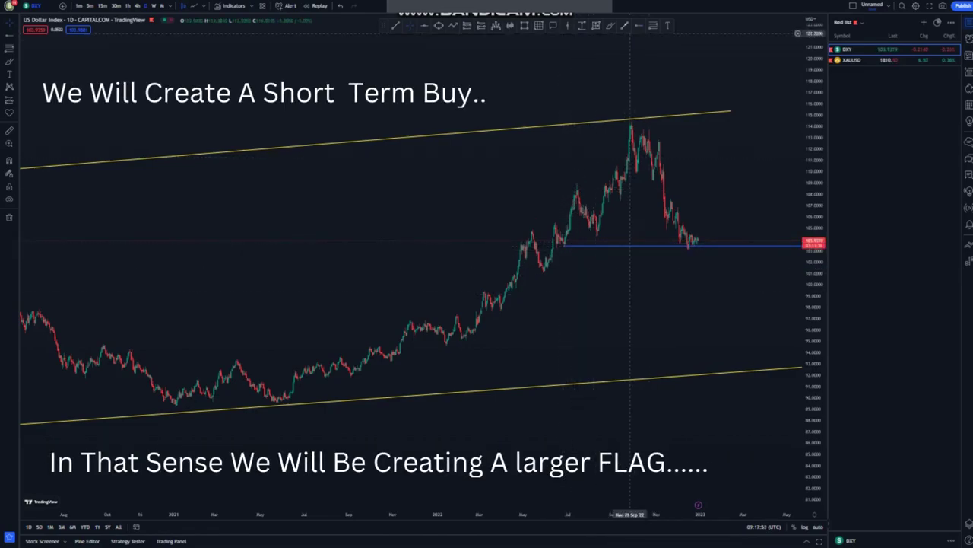
Circle the mid-2022 and December 2022 touches of the support ray with the brush, and undo both circles.
left_click(572, 245)
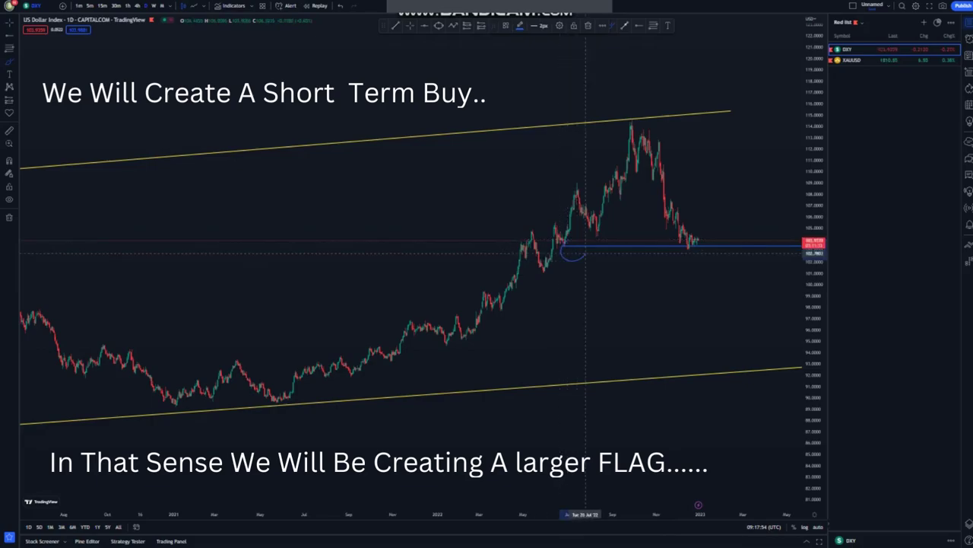
mouse_move(698, 245)
left_mouse_down()
mouse_move(683, 259)
mouse_move(700, 243)
left_mouse_up()
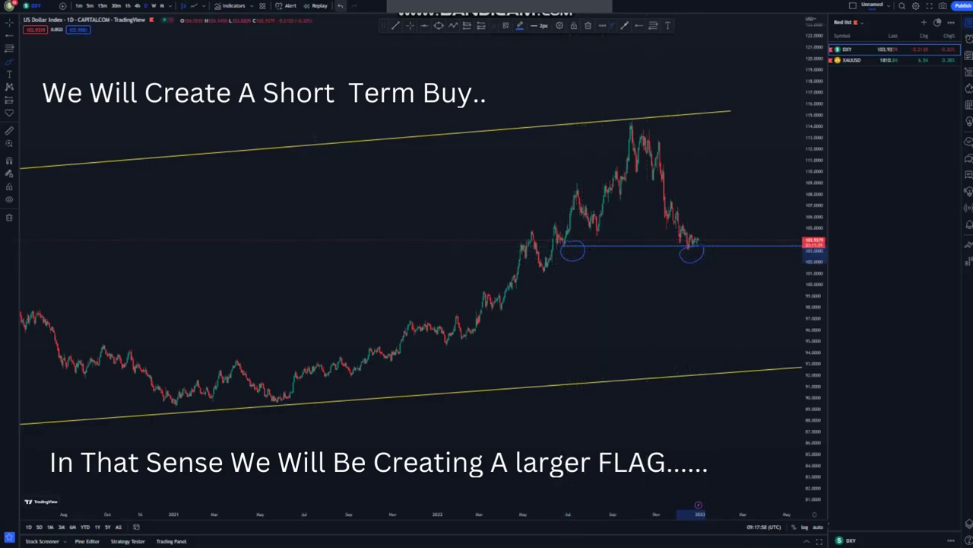
left_click(341, 6)
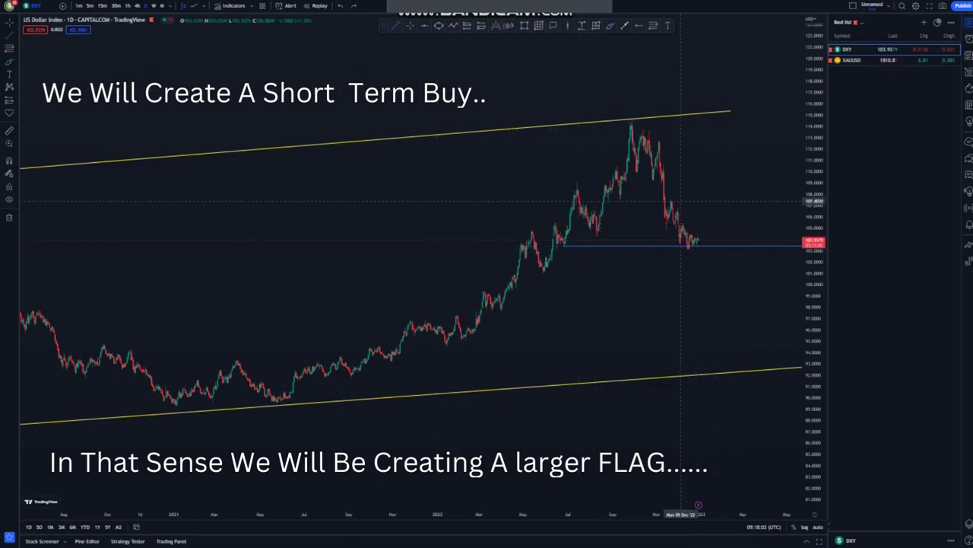
Draw falling trend lines above and below the November–December 2022 decline, and a horizontal ray from the decline's November high at about 107.5.
left_click_drag(672, 200, 705, 245)
left_click(704, 246)
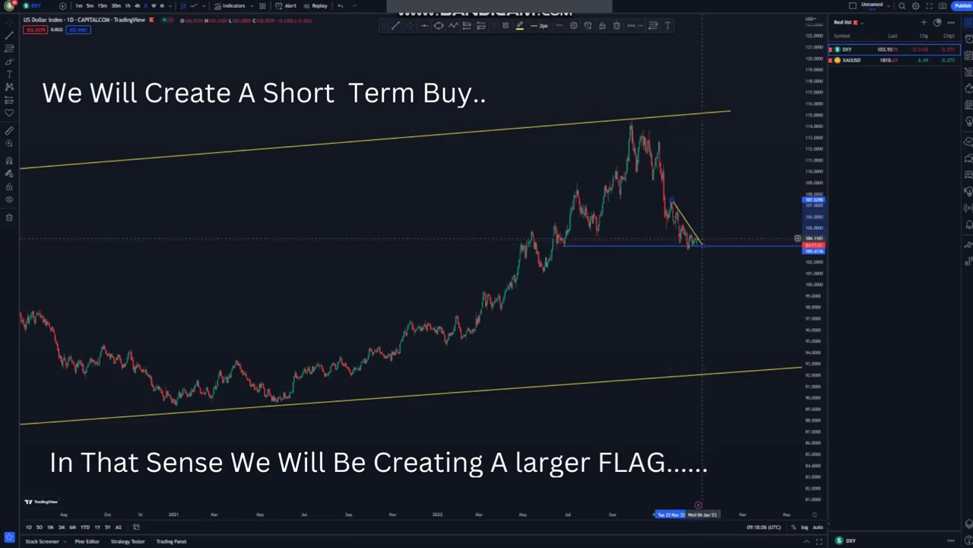
left_click(565, 117)
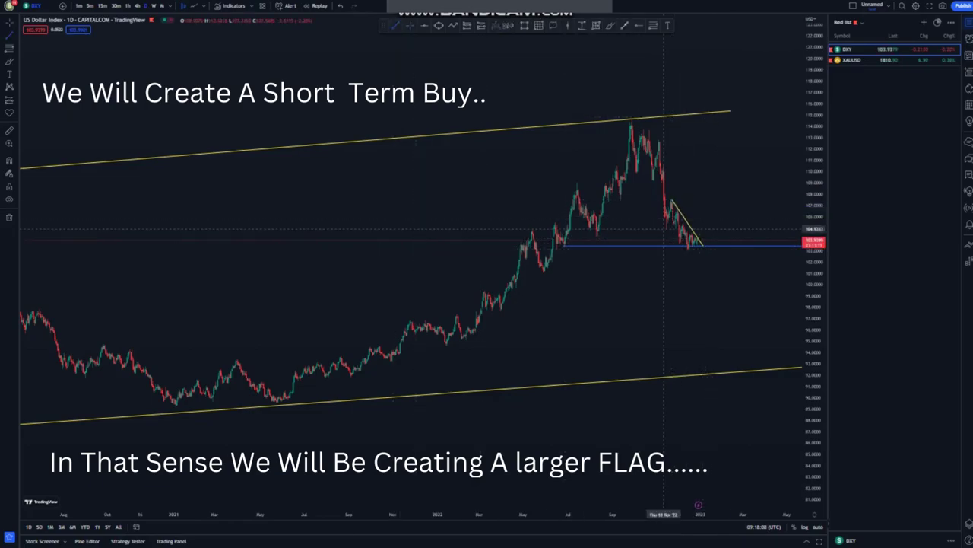
left_click_drag(665, 226, 690, 252)
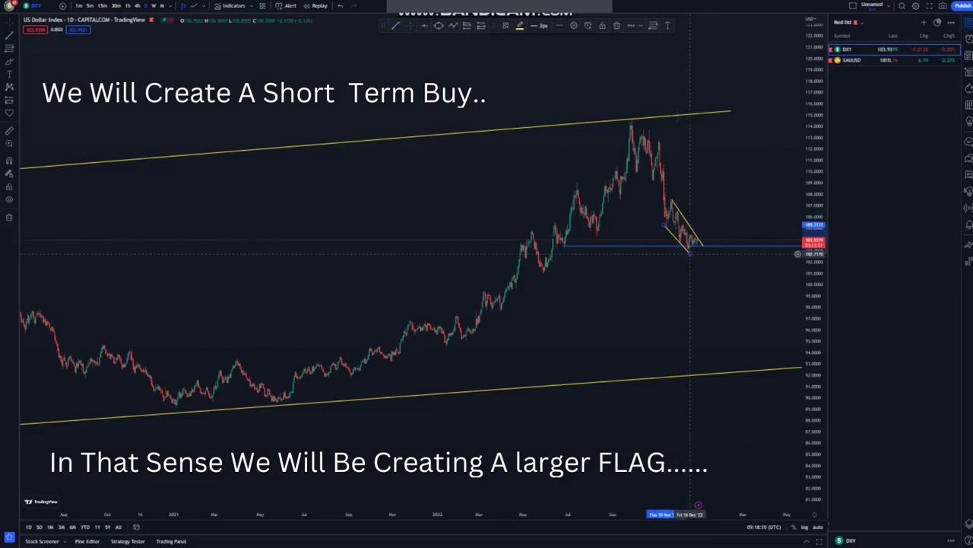
scroll(721, 293, "up", 2)
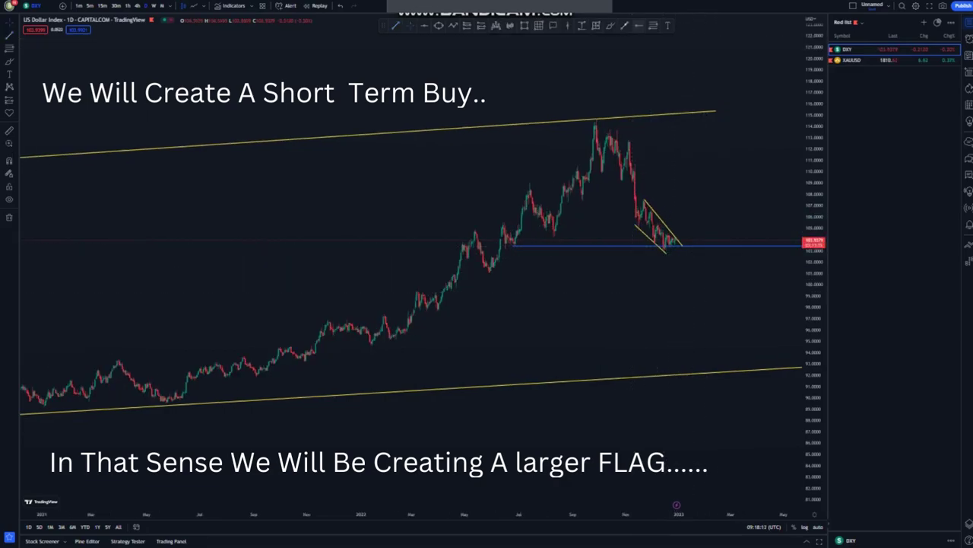
left_click(642, 199)
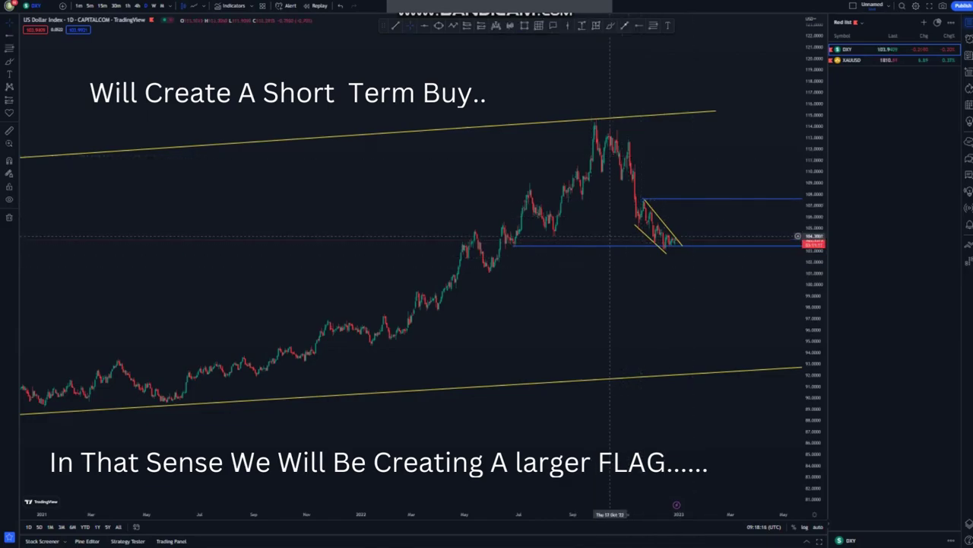
Draw an upward arrow from the latest price to about 107.2, just under the upper ray, and color it blue.
left_click(682, 244)
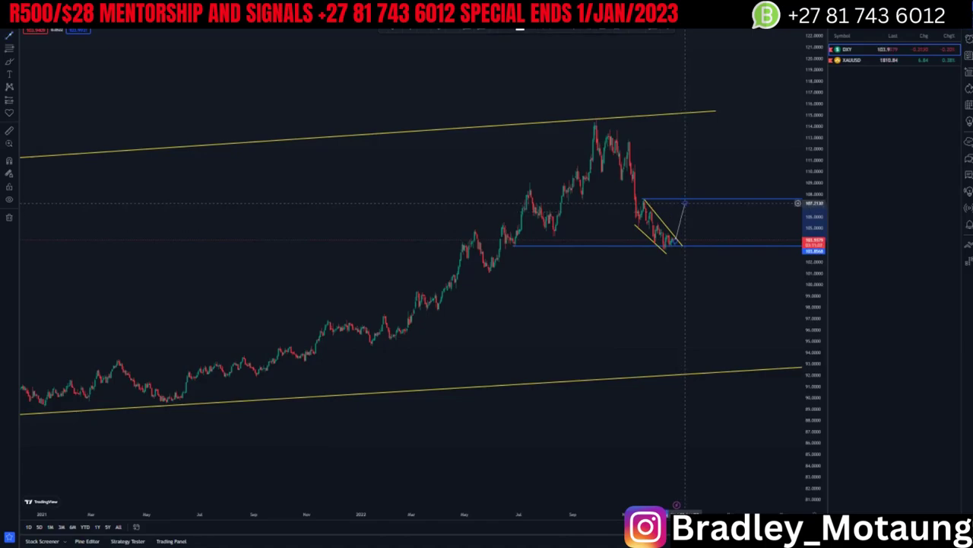
left_click(520, 31)
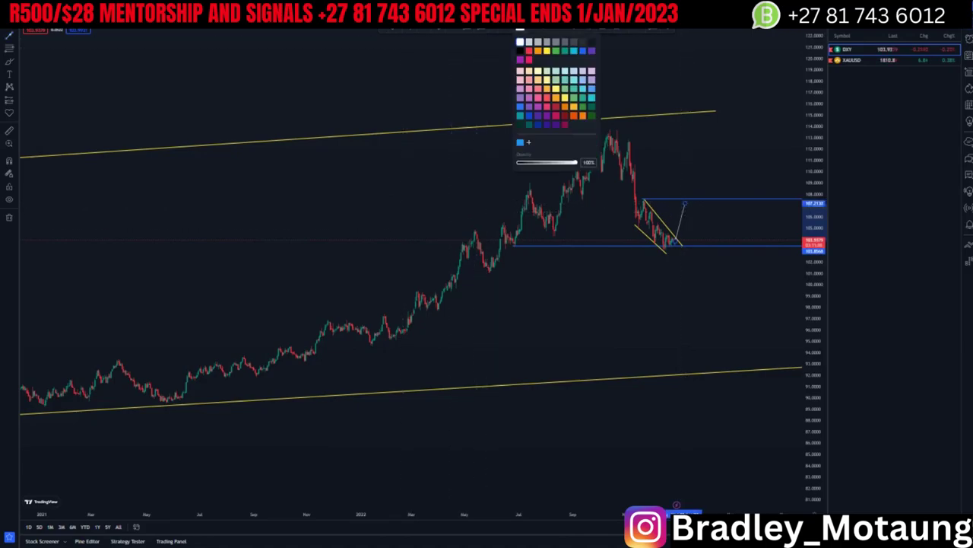
left_click(583, 51)
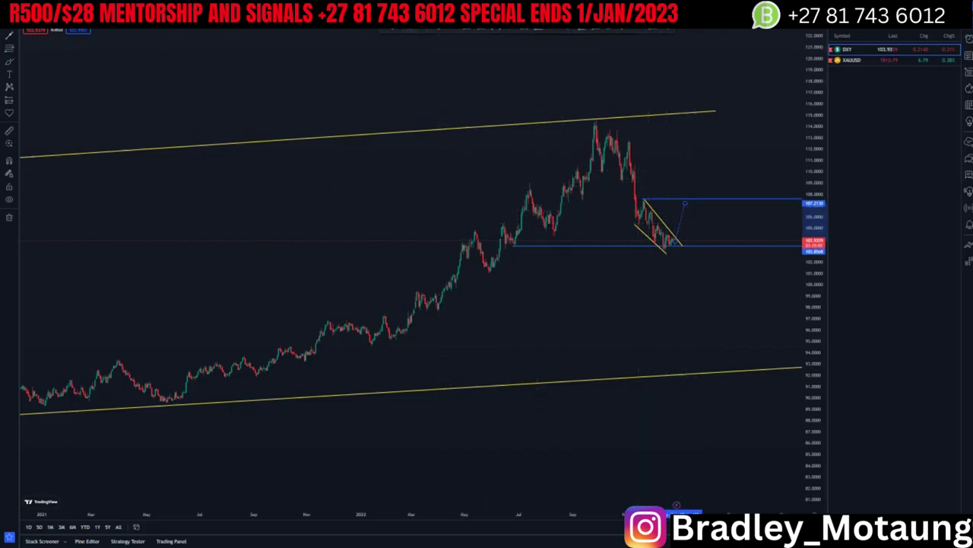
Brush the expected zigzag and the drop to the lower channel line, circle the target, and undo these strokes and the arrow.
left_click(595, 30)
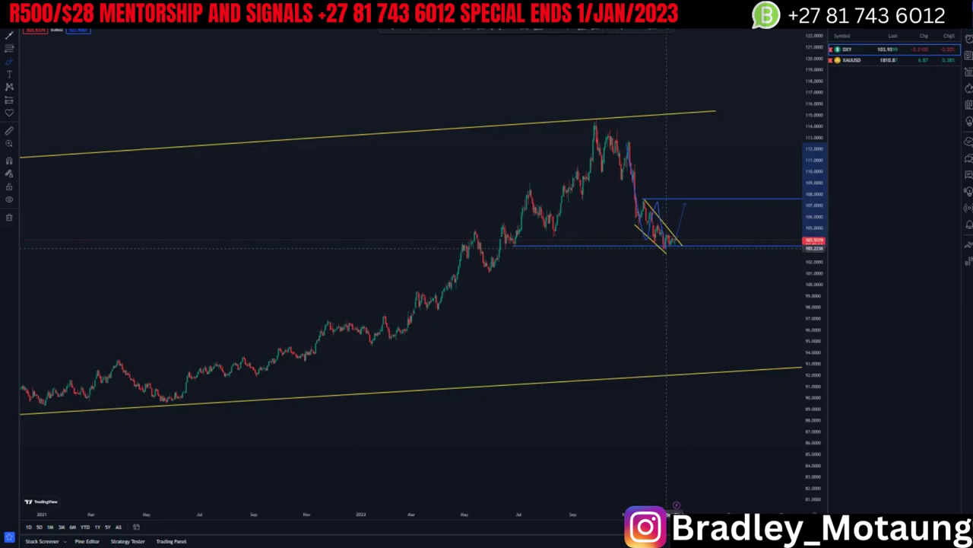
left_click_drag(683, 214, 709, 360)
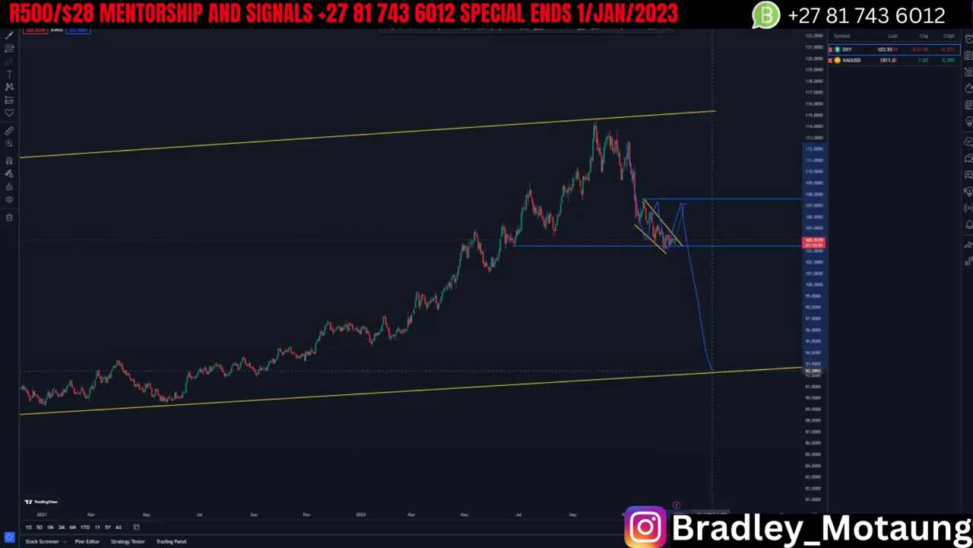
left_click(712, 371)
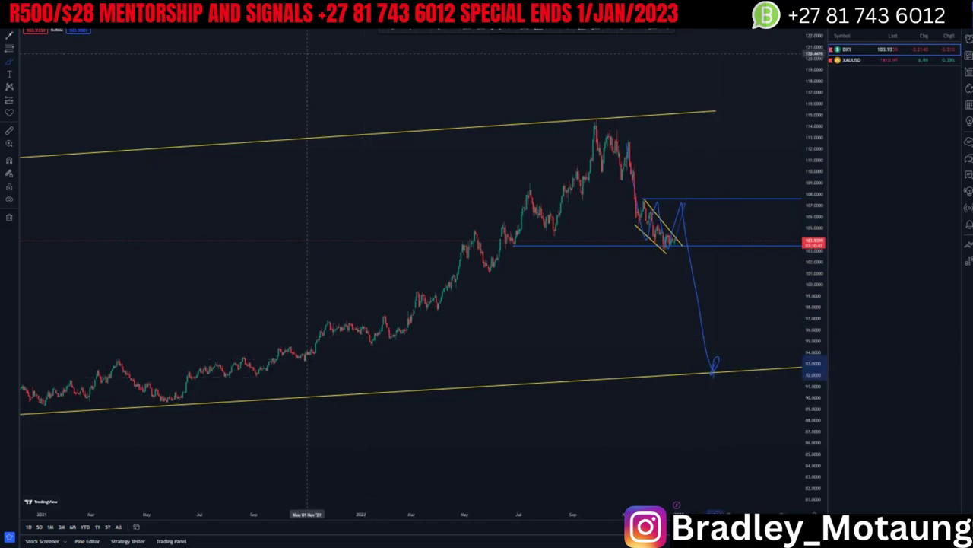
key("ctrl+z")
key("ctrl+z")
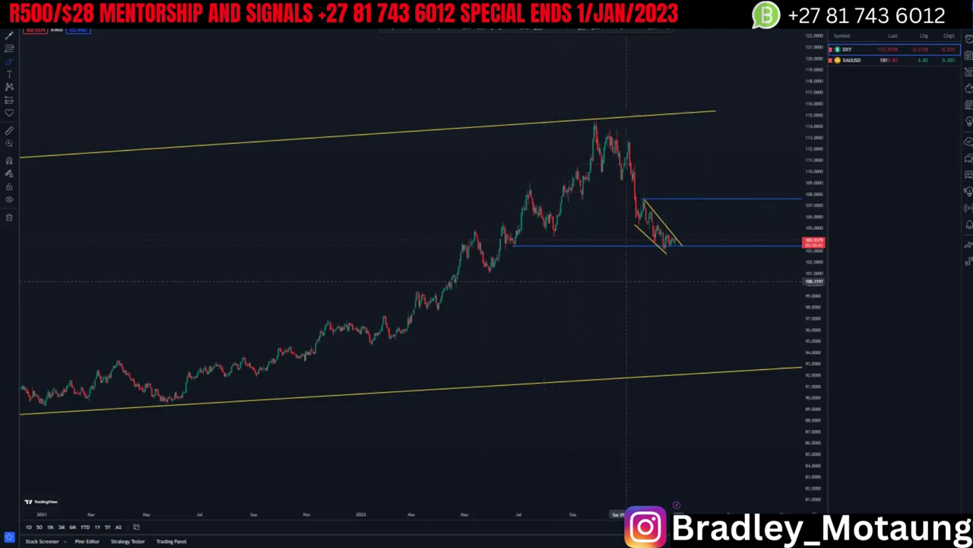
Circle the mid-2022 and December 2022 touches of the support ray with the brush.
scroll(645, 207, "up", 2)
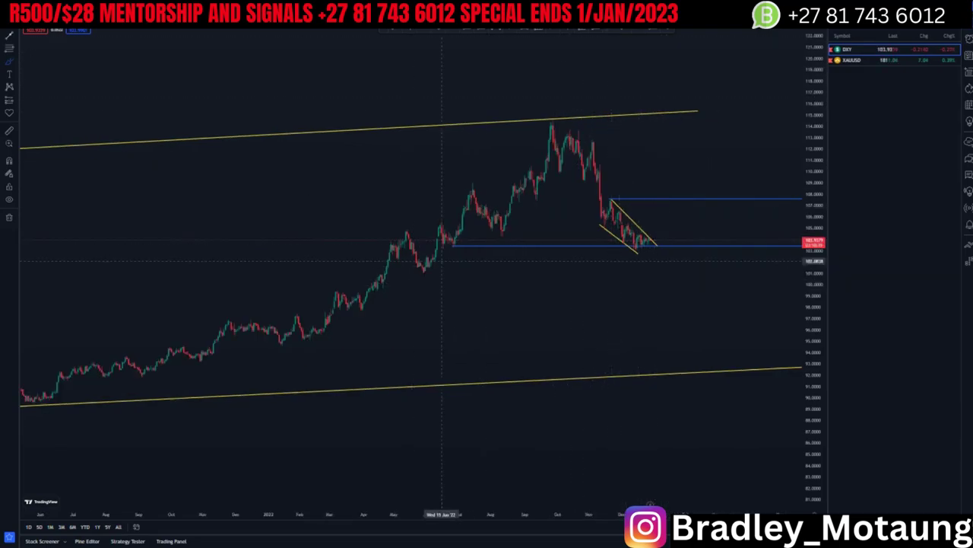
mouse_move(453, 236)
left_mouse_down()
mouse_move(445, 256)
mouse_move(467, 241)
mouse_move(456, 237)
left_mouse_up()
left_click_drag(622, 245, 625, 265)
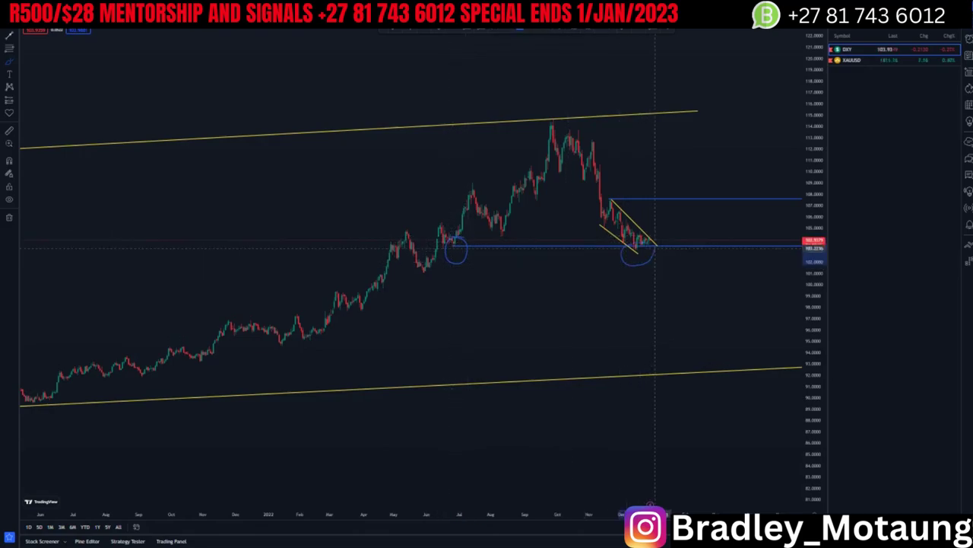
Brush the projected rise to the upper ray, circle the November high and the target, and underline the December low with a rising stroke.
left_click_drag(650, 245, 676, 211)
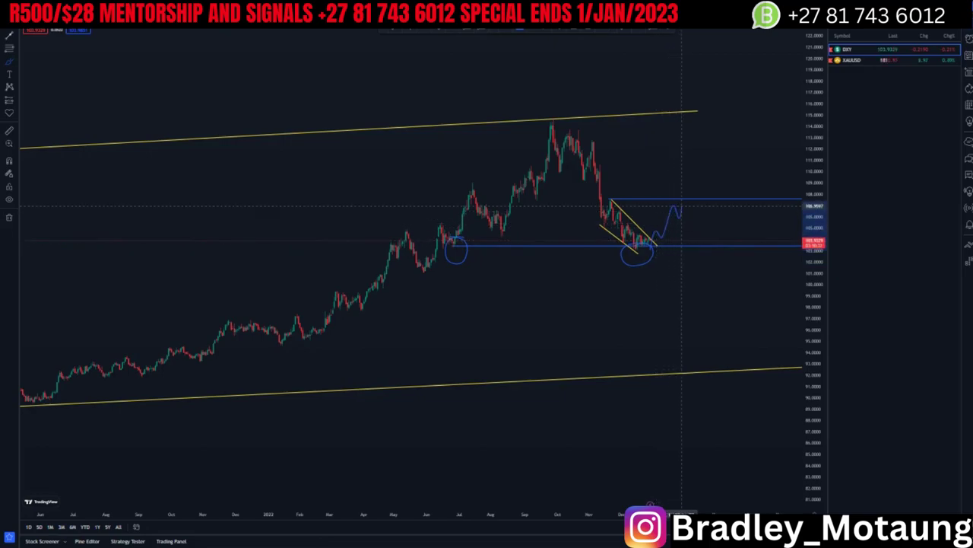
mouse_move(619, 192)
left_mouse_down()
mouse_move(605, 199)
mouse_move(619, 199)
left_mouse_up()
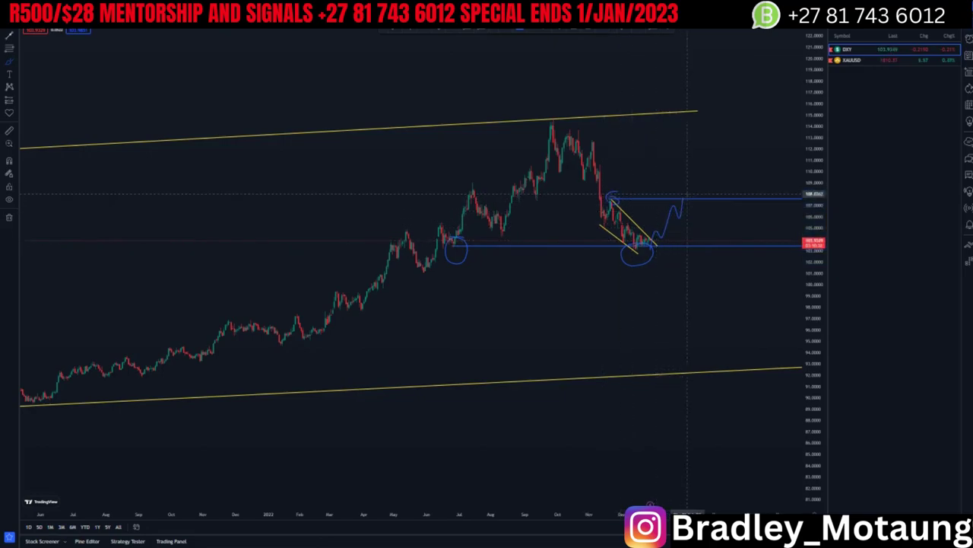
left_click_drag(681, 211, 686, 206)
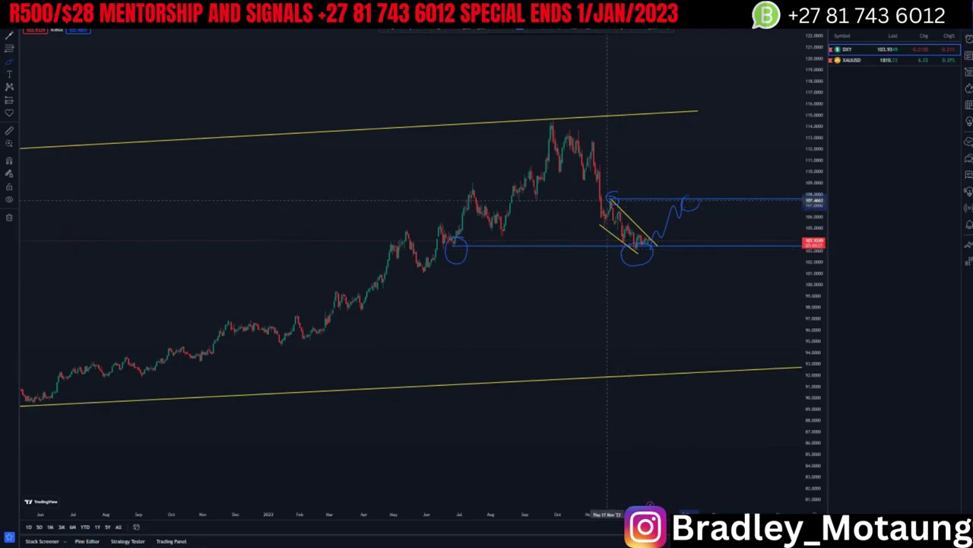
left_click_drag(643, 263, 671, 252)
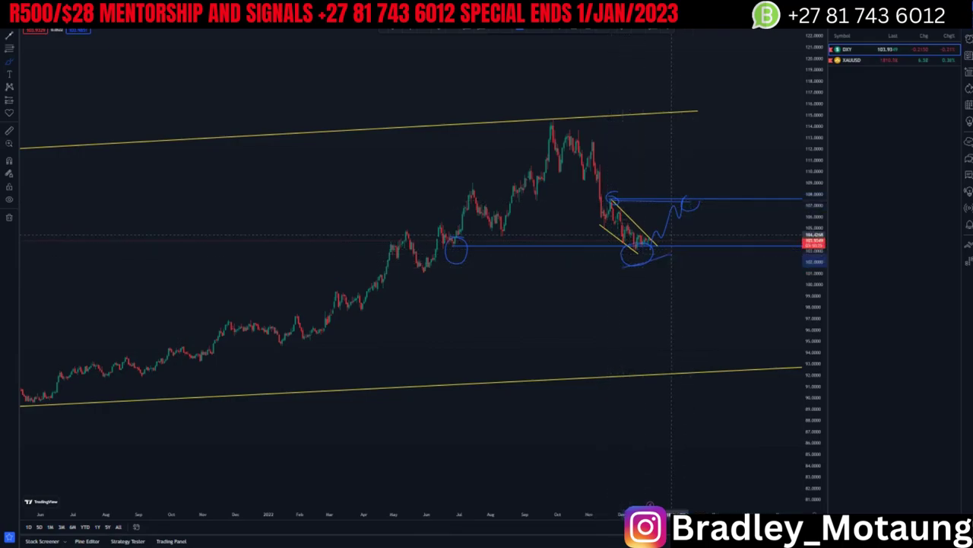
Brush the drop from the upper-ray target to the lower channel line and undo all brush strokes on the chart.
left_click_drag(687, 204, 706, 373)
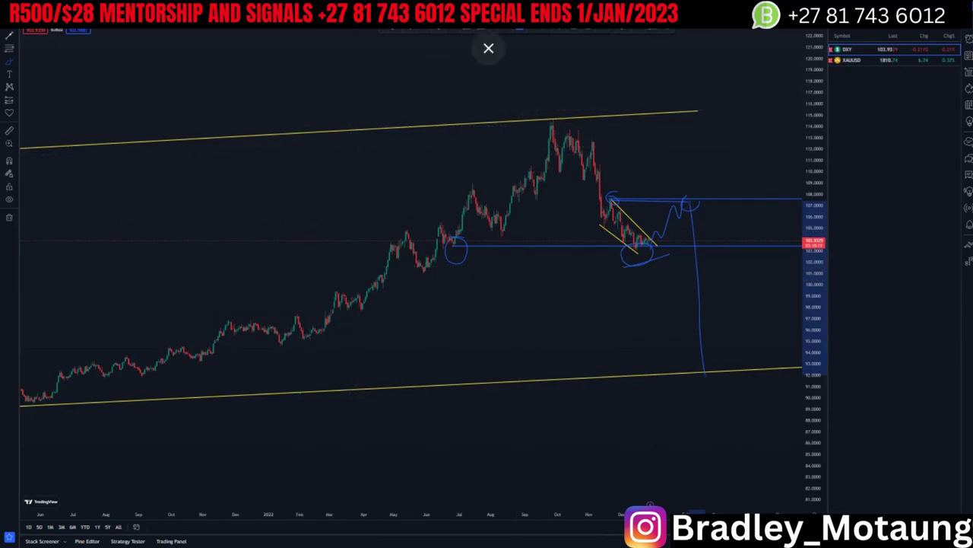
key("ctrl+z")
key("ctrl+z")
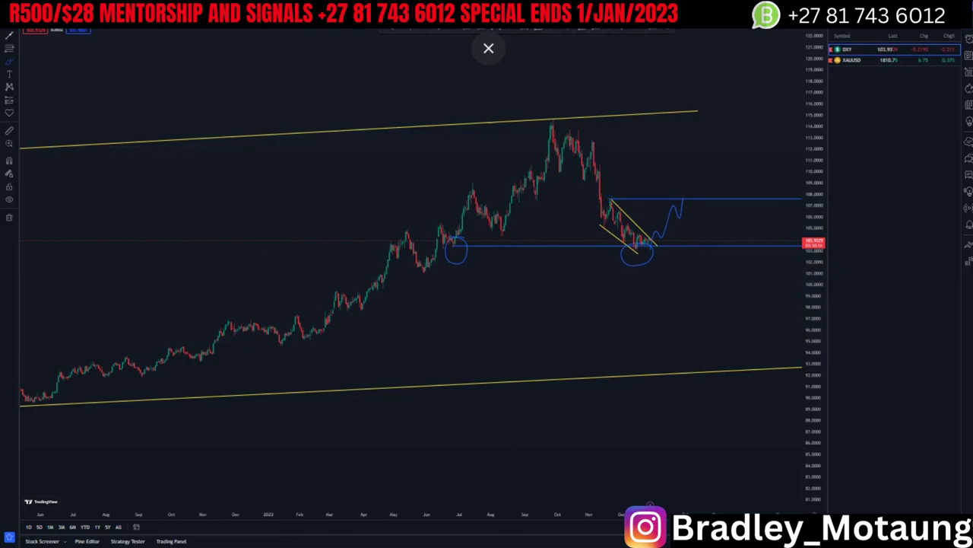
key("ctrl+z")
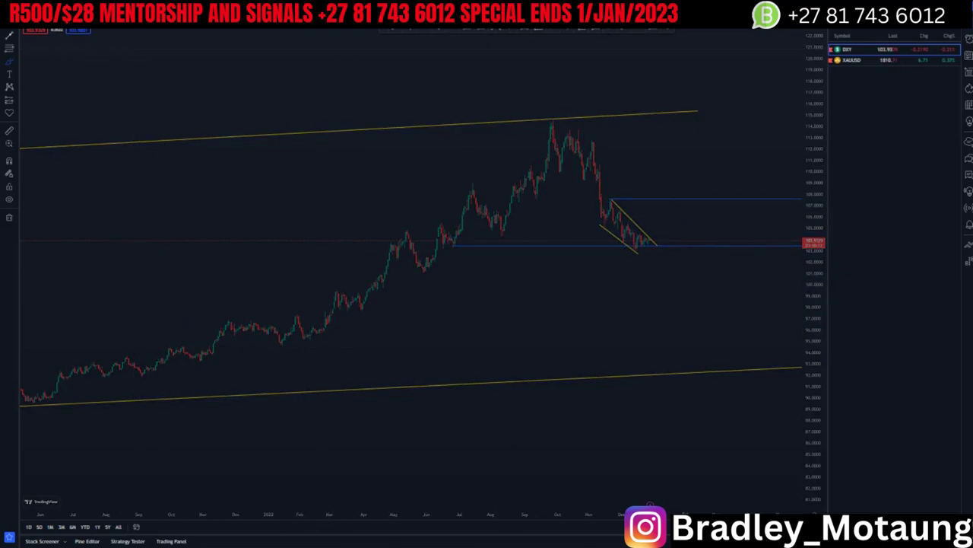
Switch to the 4-hour timeframe and stretch the price scale around the falling wedge.
key("4")
key("h")
key("Return")
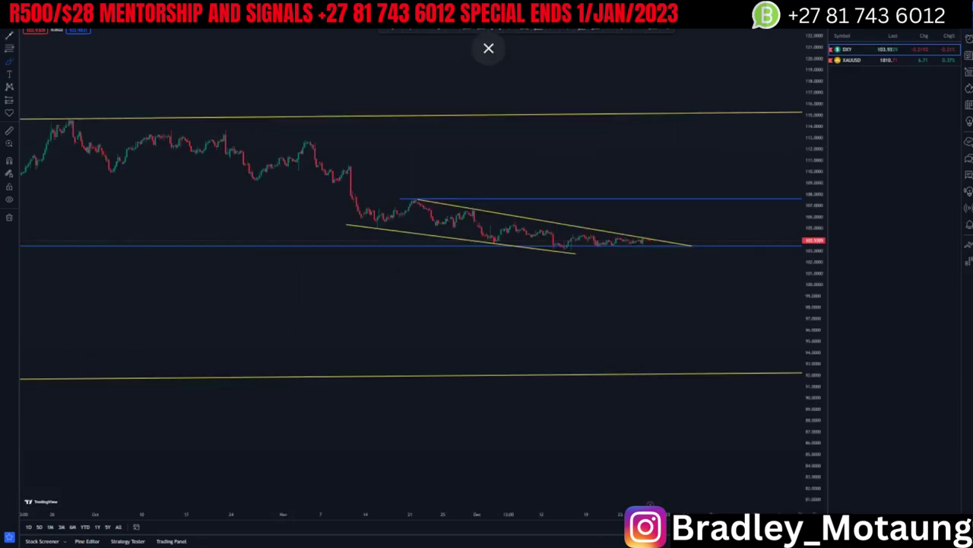
left_click_drag(812, 370, 812, 215)
left_click_drag(467, 303, 465, 360)
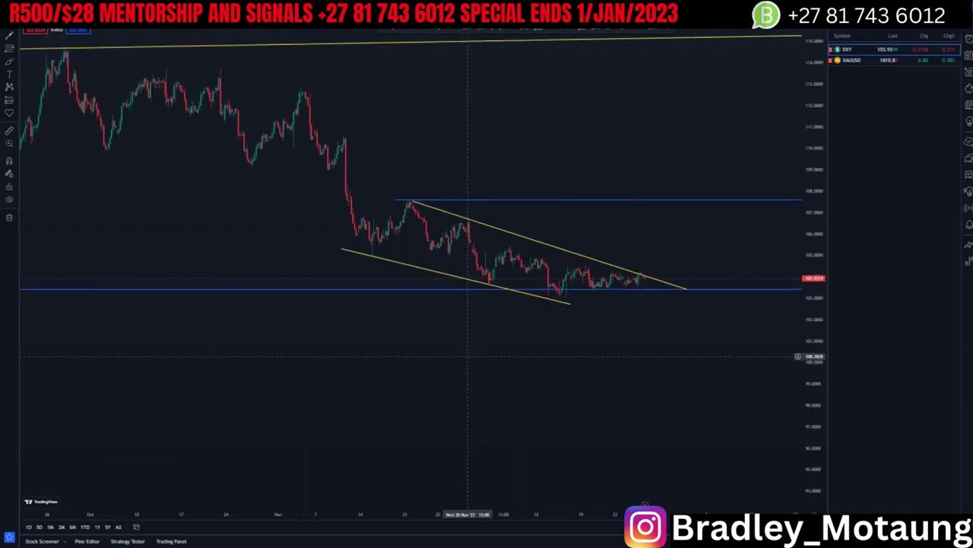
left_click_drag(812, 443, 813, 275)
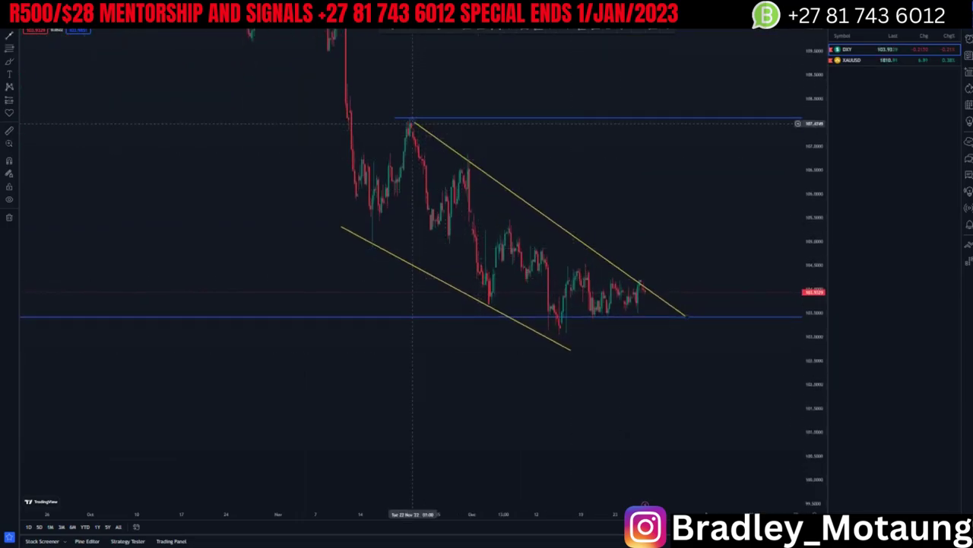
Move the upper wedge line's start above the November high to about 107.74 and extend the lower wedge line to about 102.3.
left_click(411, 118)
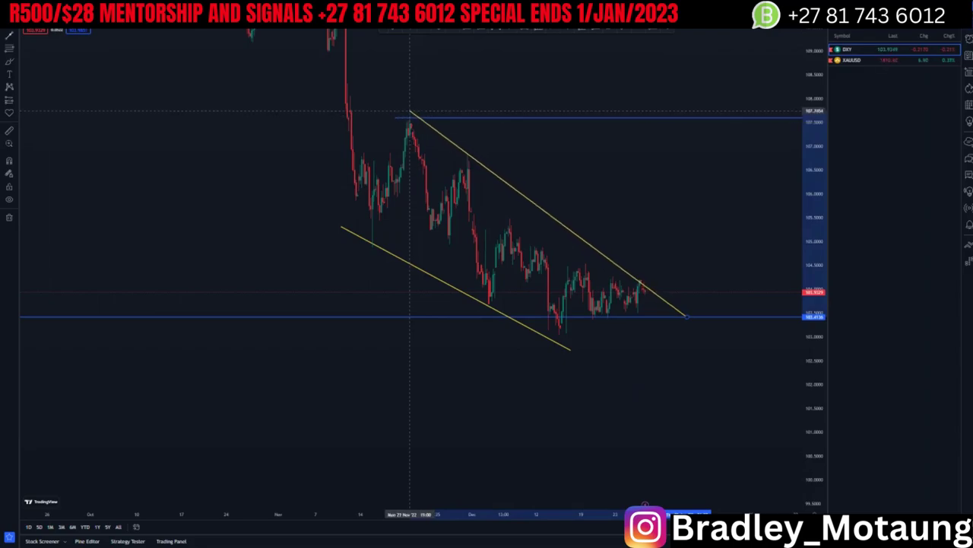
left_click(692, 192)
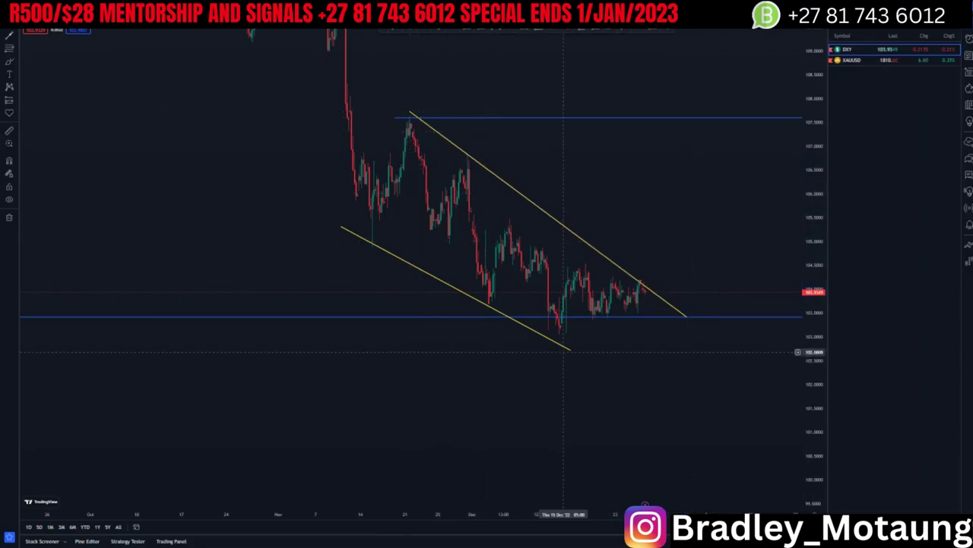
left_click_drag(569, 350, 616, 372)
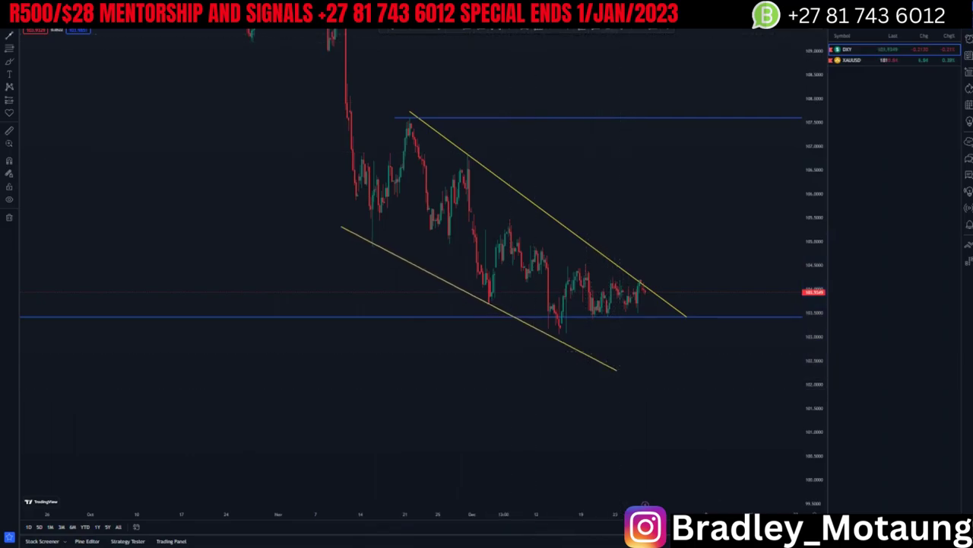
Replace the support ray with a horizontal ray from the mid-December low at about 103.04, and extend the lower wedge line to about 102.29.
mouse_move(567, 308)
left_mouse_down()
mouse_move(542, 321)
mouse_move(564, 348)
mouse_move(582, 314)
left_mouse_up()
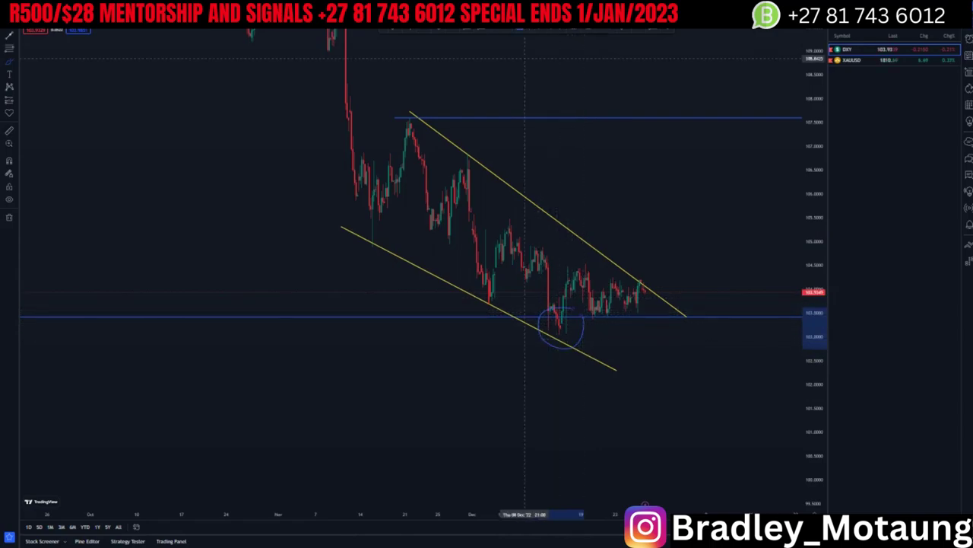
key("ctrl+z")
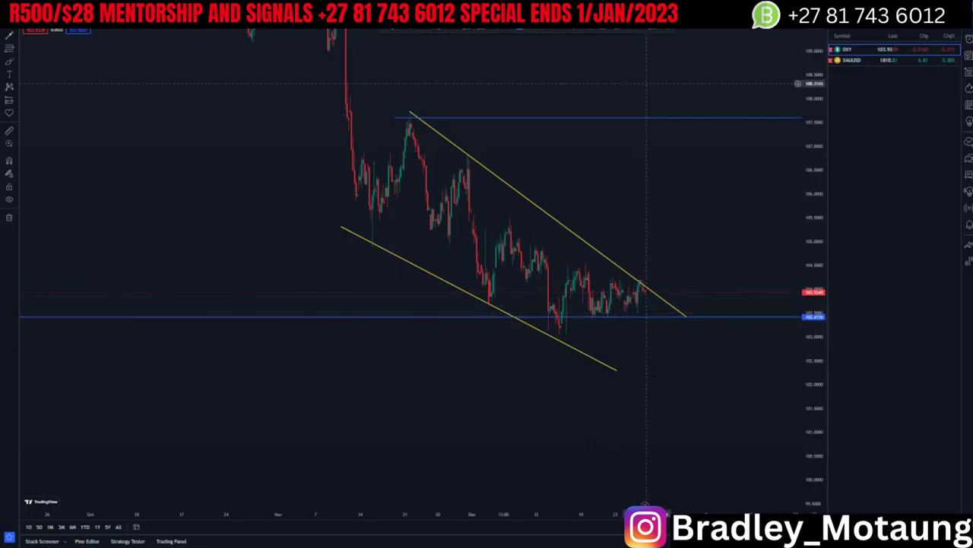
key("ctrl+z")
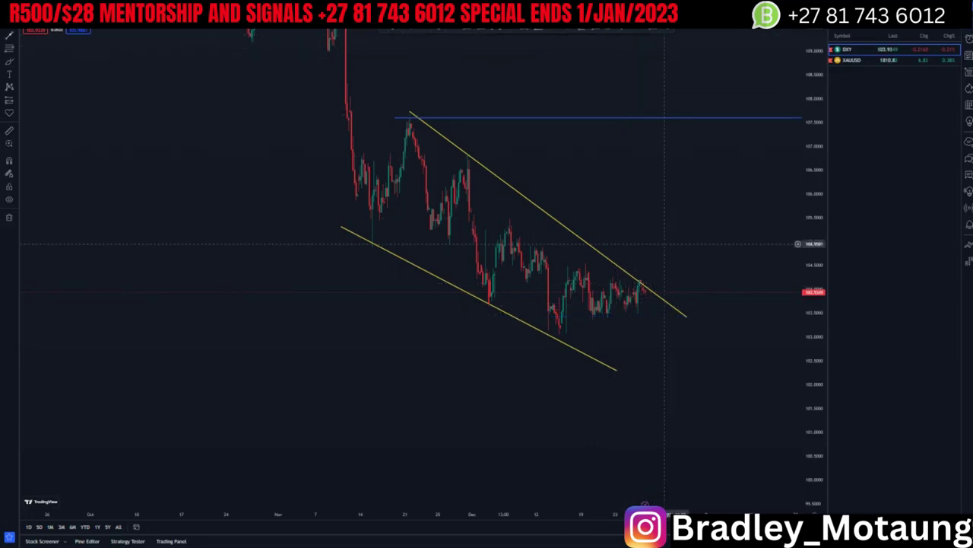
left_click(559, 335)
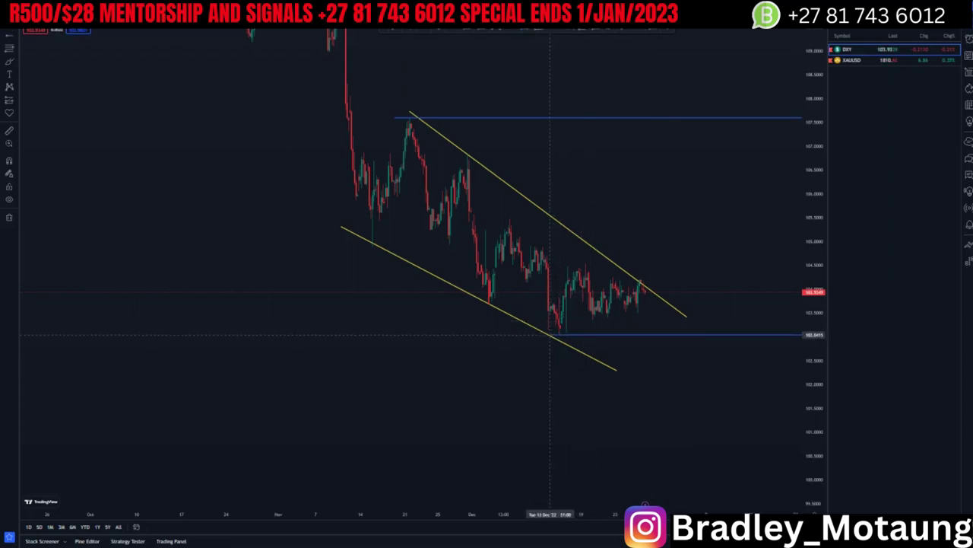
left_click_drag(617, 371, 631, 370)
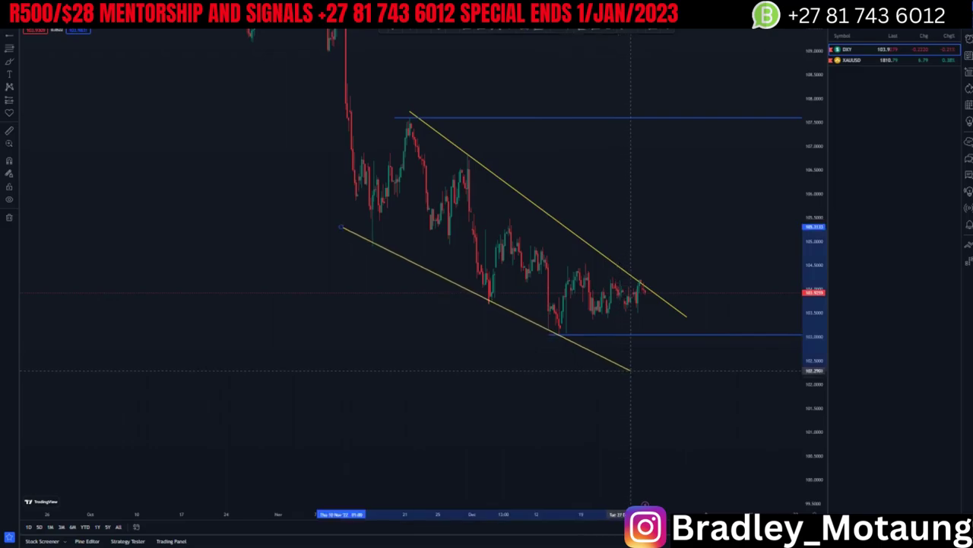
Draw an arrow from the latest price down to the support ray and another from there up to the upper ray near 107.6.
left_click(643, 145)
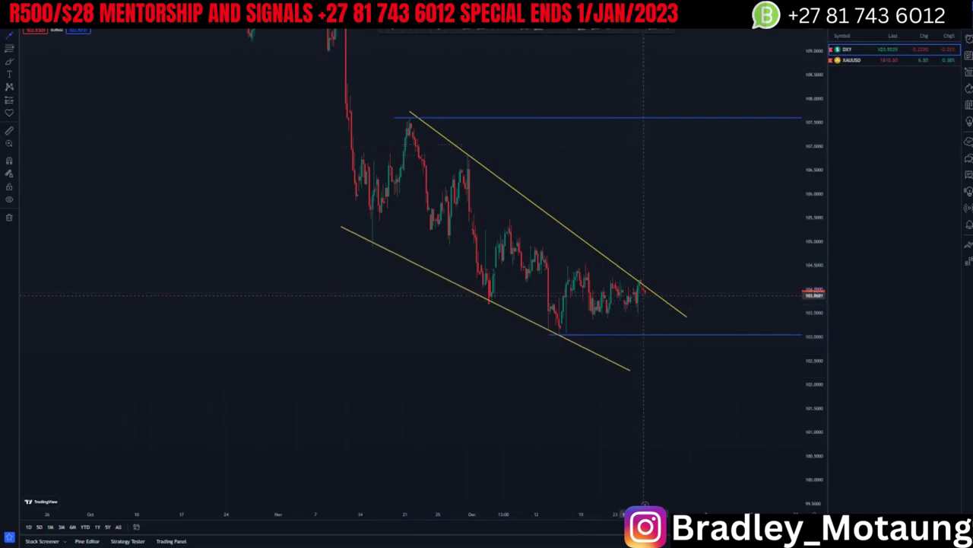
left_click_drag(644, 299, 652, 336)
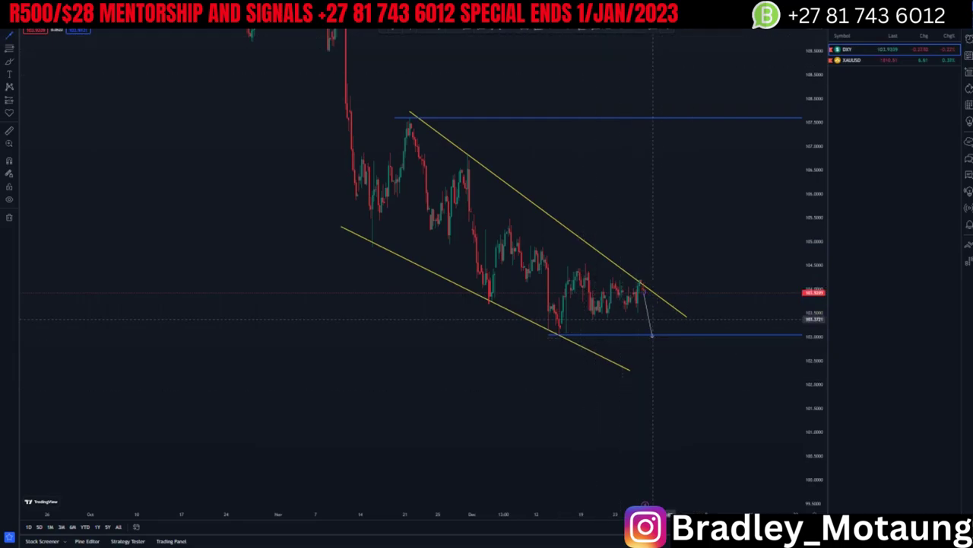
left_click_drag(656, 335, 692, 118)
Extend the lower end of the upper wedge line to about 103.34.
left_click_drag(715, 195, 549, 206)
scroll(631, 431, "down", 4)
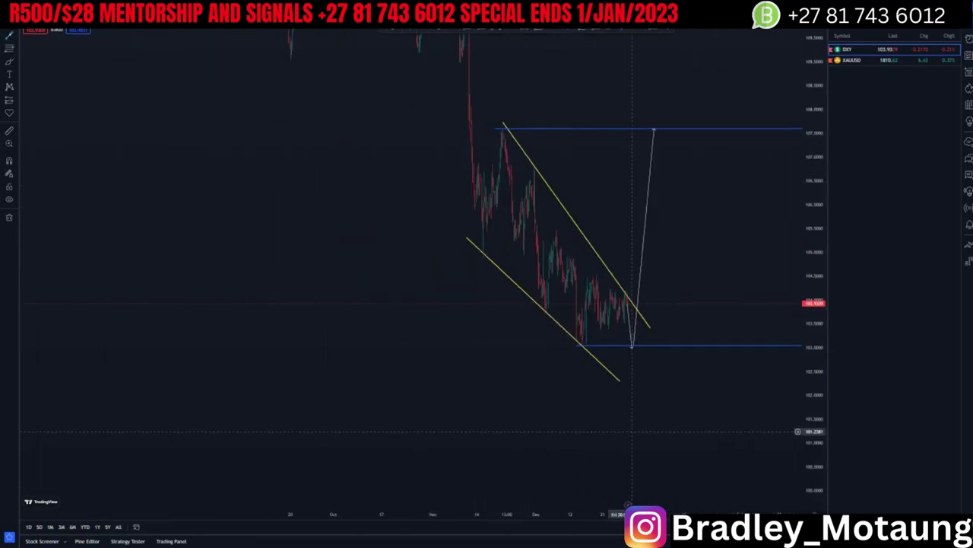
left_click_drag(651, 326, 655, 329)
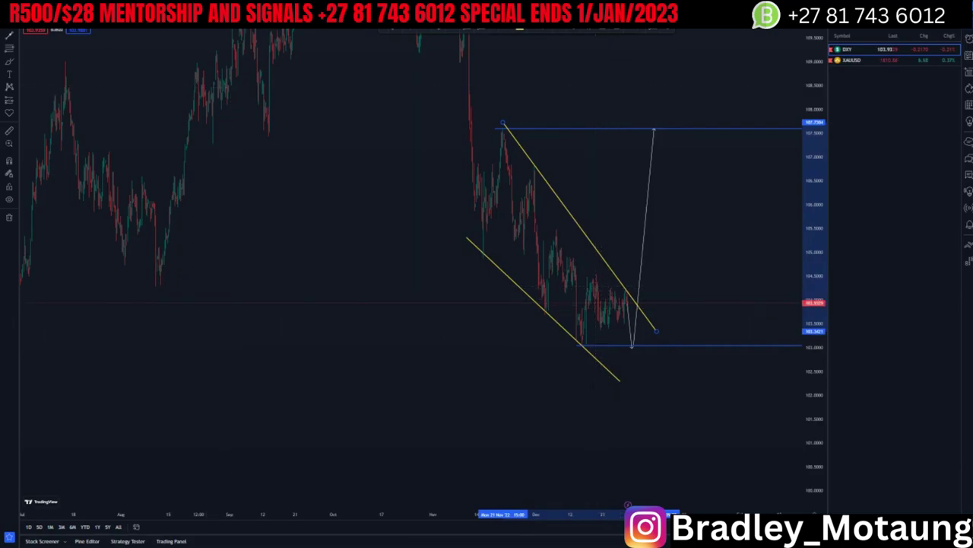
Bound the late-December consolidation with two rising trend lines, the upper from about 104.19 to 104.32, the lower from about 103.37 to 103.53.
scroll(444, 290, "up", 5)
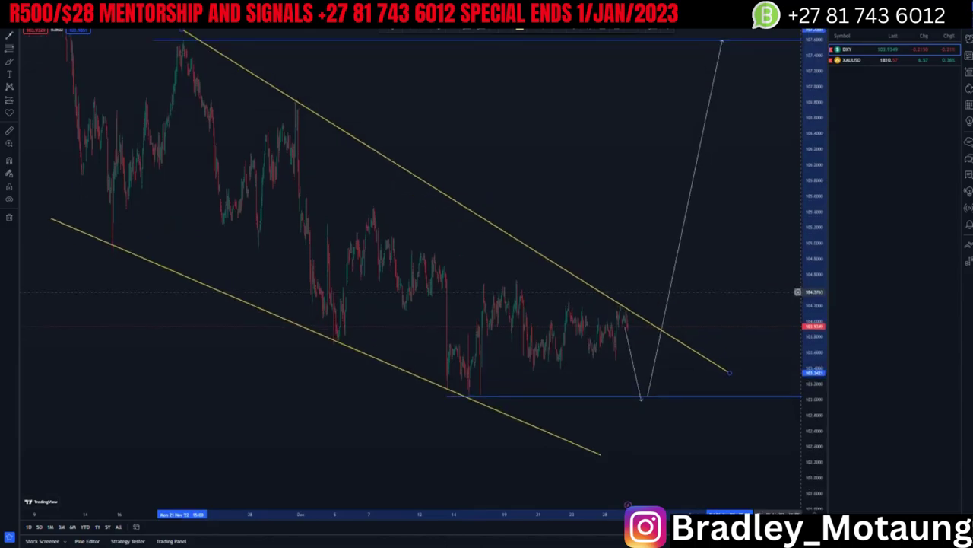
left_click_drag(530, 369, 564, 291)
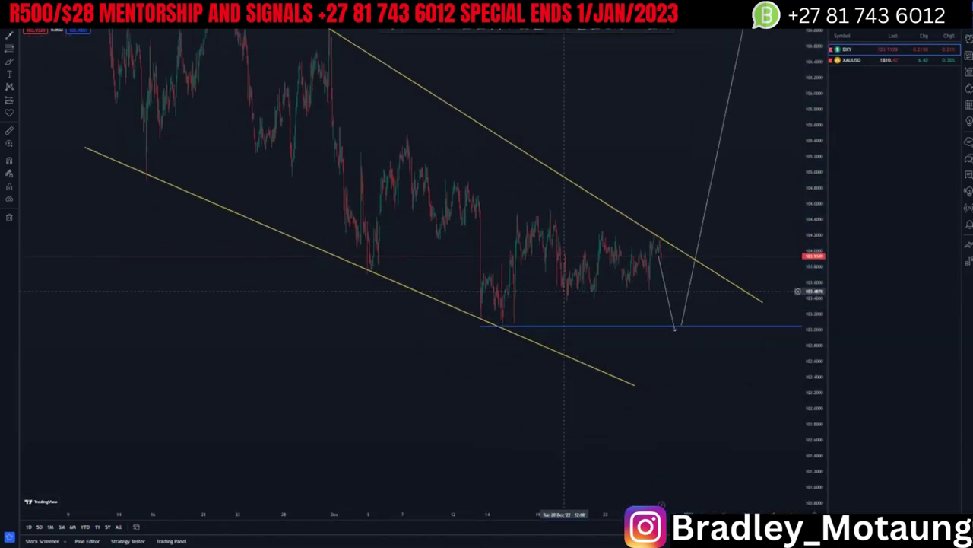
scroll(563, 291, "up", 3)
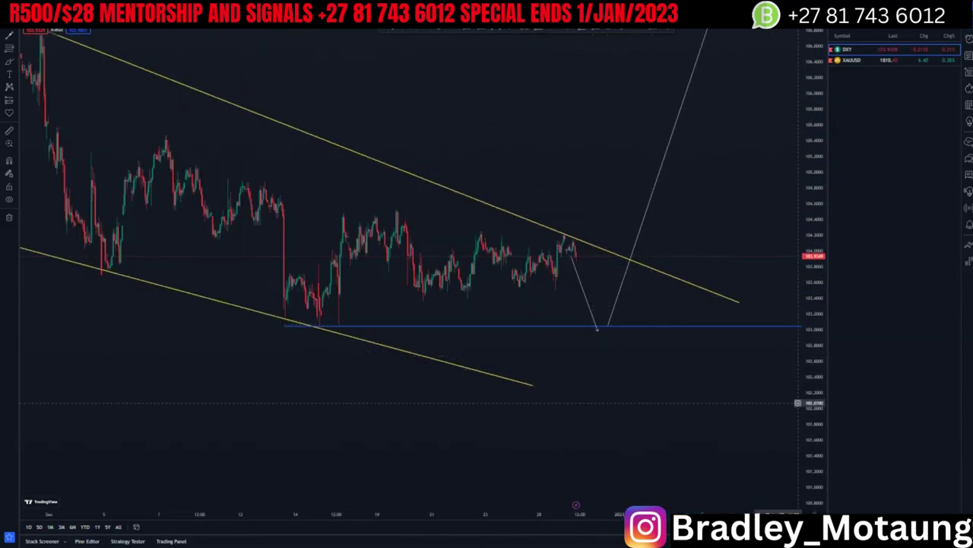
left_click_drag(813, 401, 812, 377)
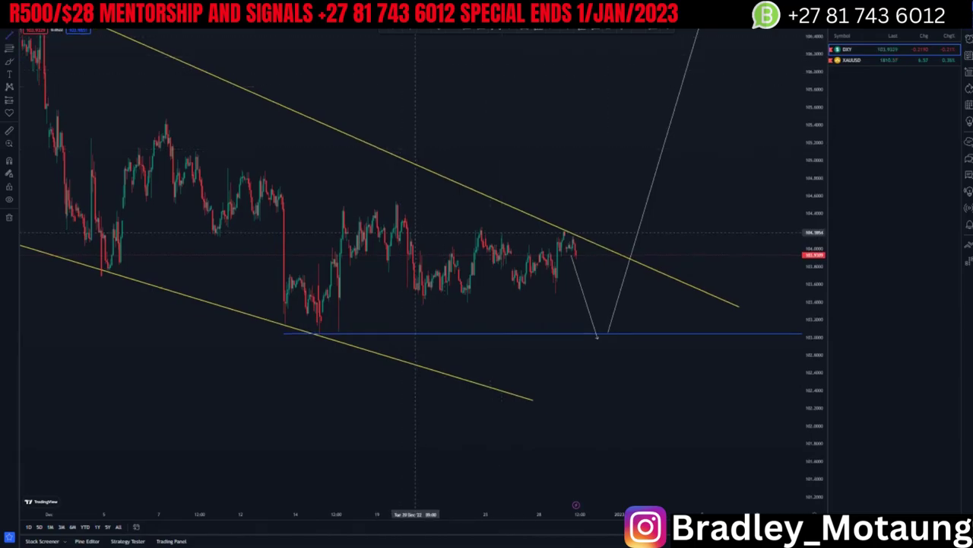
left_click_drag(411, 231, 531, 220)
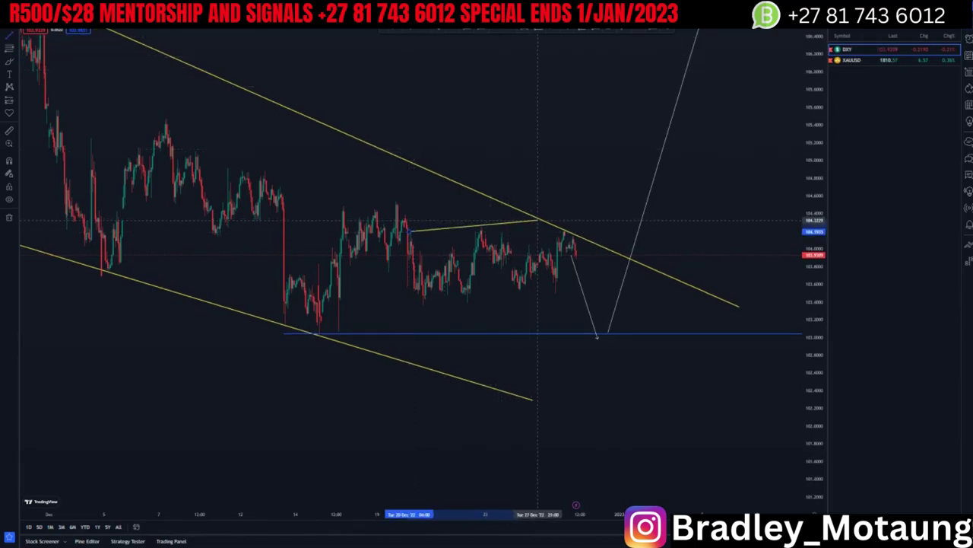
left_click(549, 221)
left_click(612, 200)
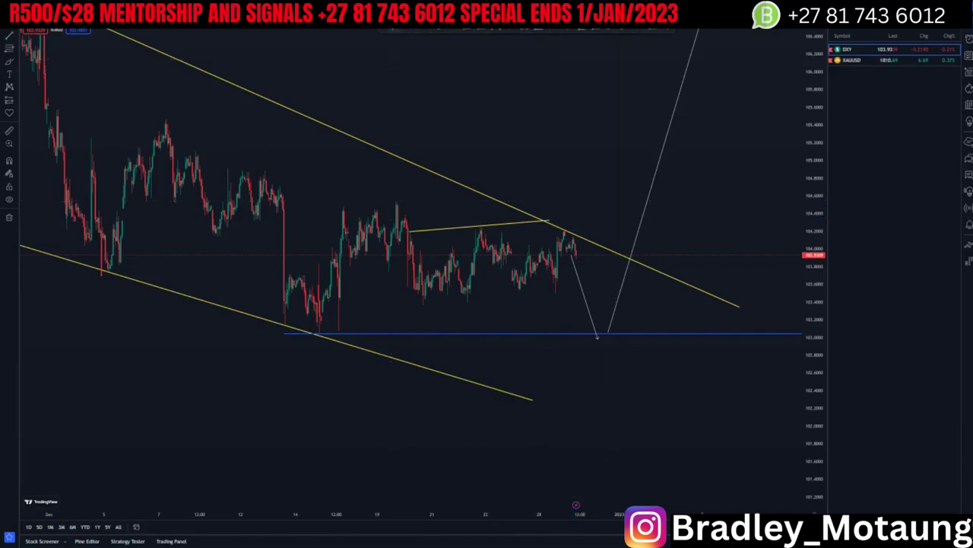
left_click_drag(420, 303, 564, 290)
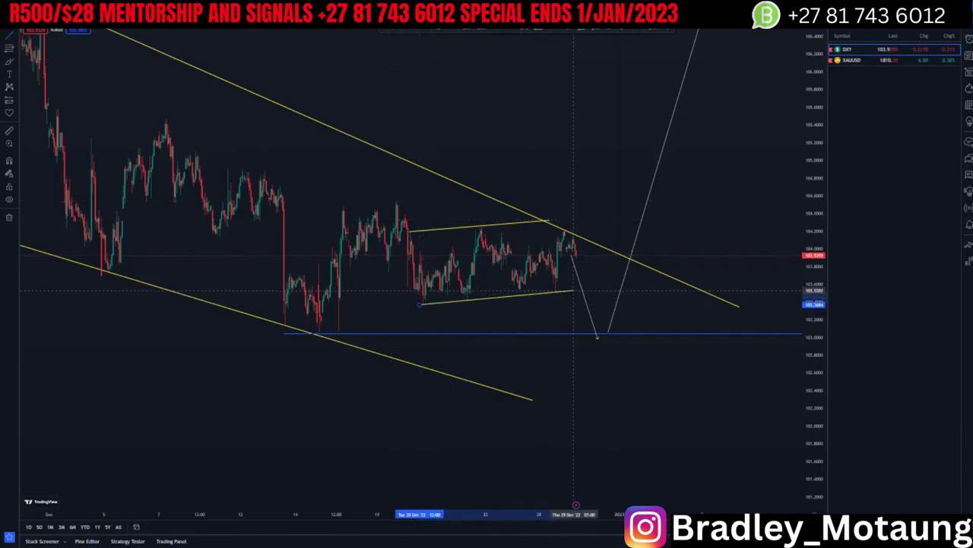
key("Escape")
Extend the lower wedge line slightly further down to the right.
scroll(639, 394, "down", 3)
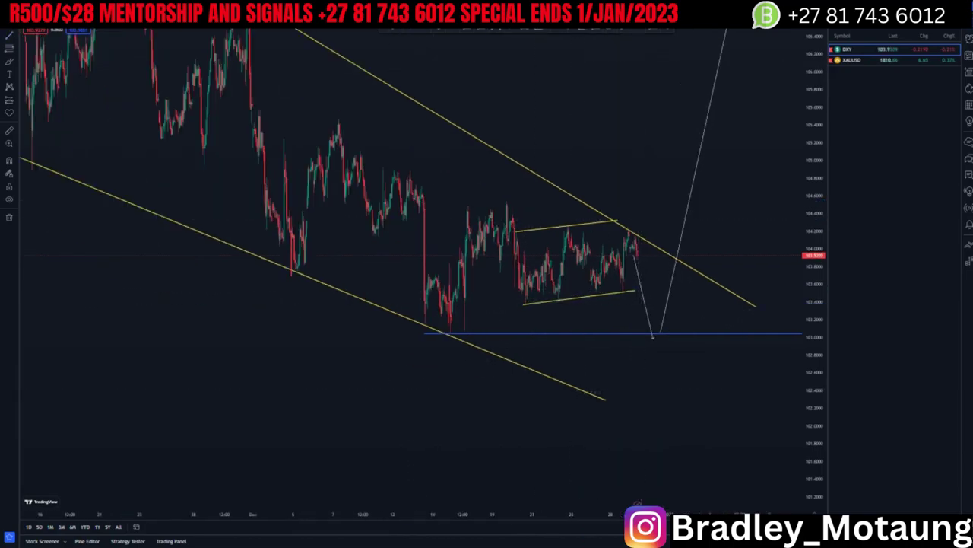
scroll(650, 374, "down", 4)
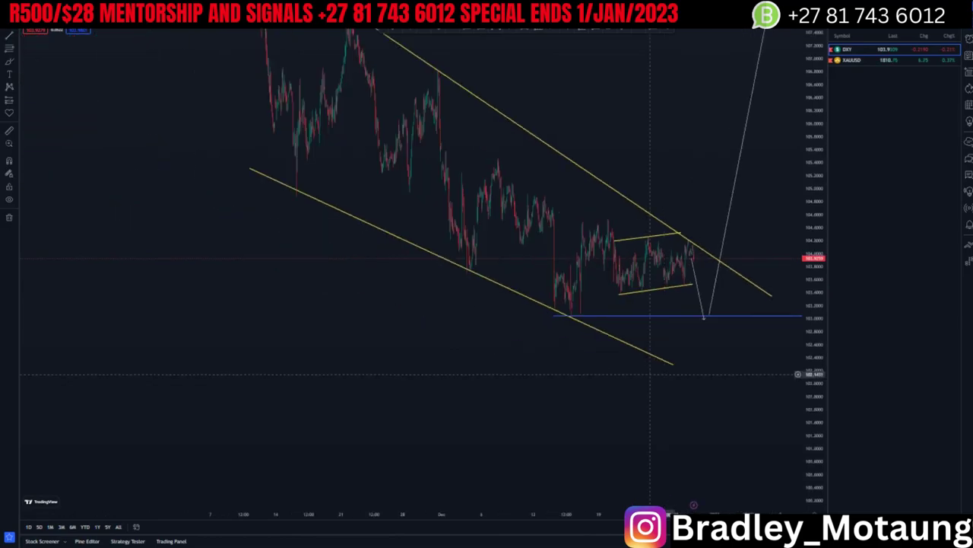
left_click_drag(672, 364, 680, 366)
left_click(652, 387)
Draw an arrow from just above the support ray down to about 102.0 and brush a sideways zigzag from its tip.
left_click_drag(617, 383, 525, 355)
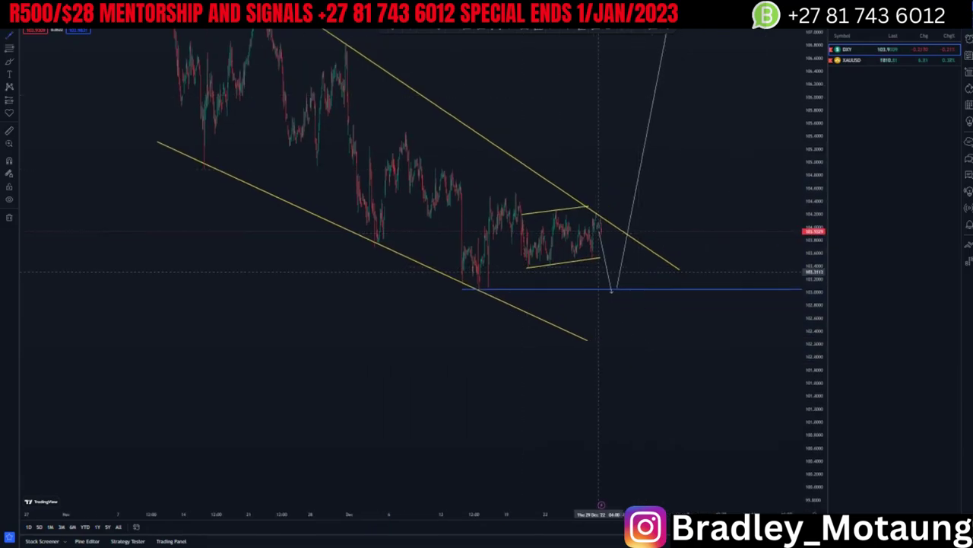
double_click(624, 355)
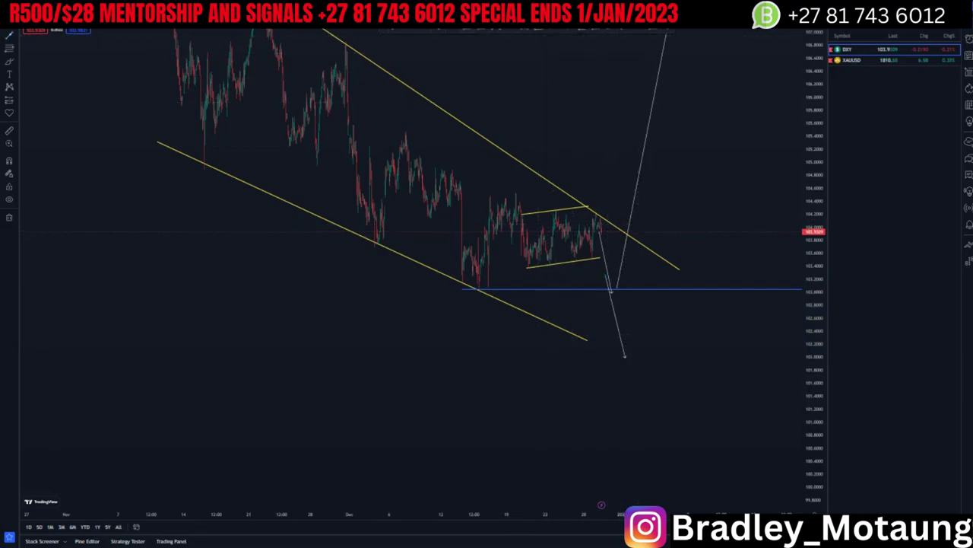
left_click(626, 356)
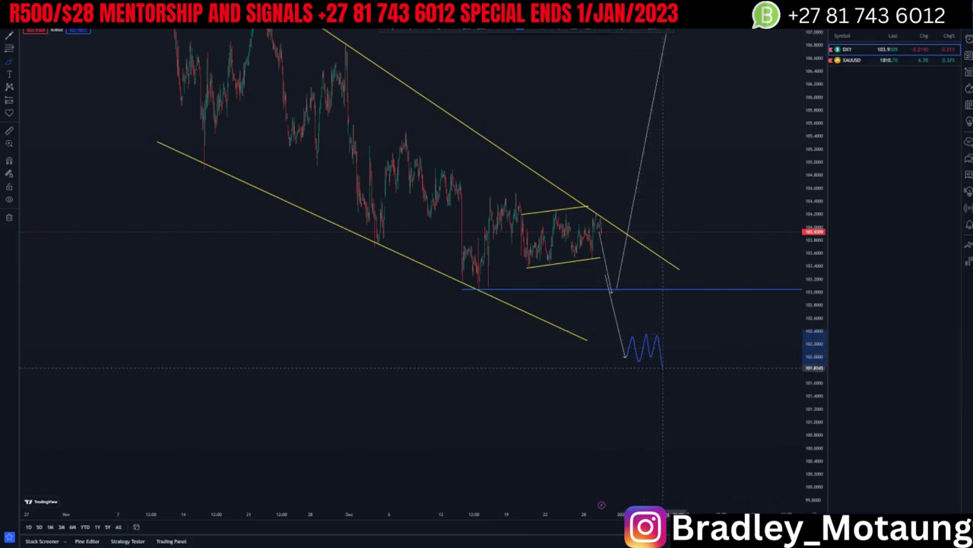
left_click(667, 336)
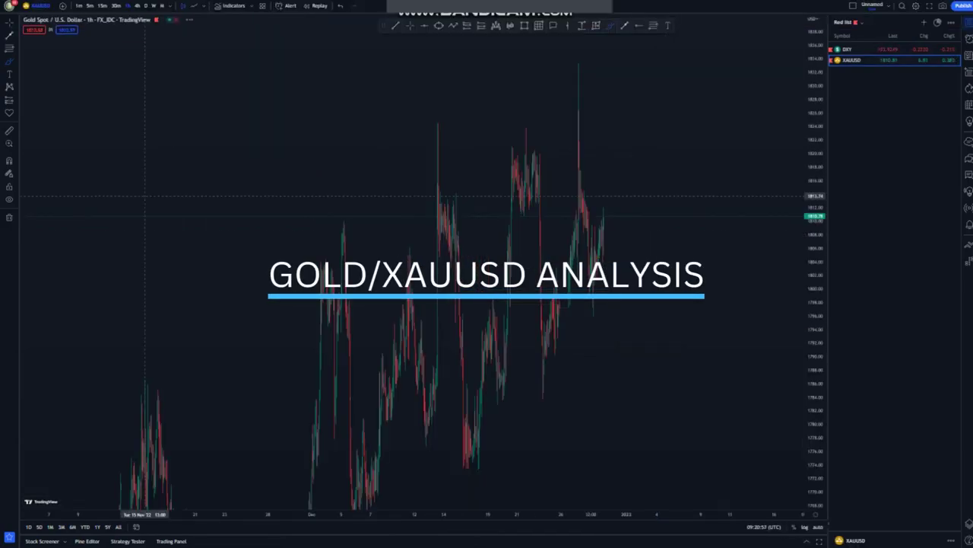
Clear the drawings from the gold chart and switch it to the daily timeframe.
left_click(9, 216)
left_click(43, 216)
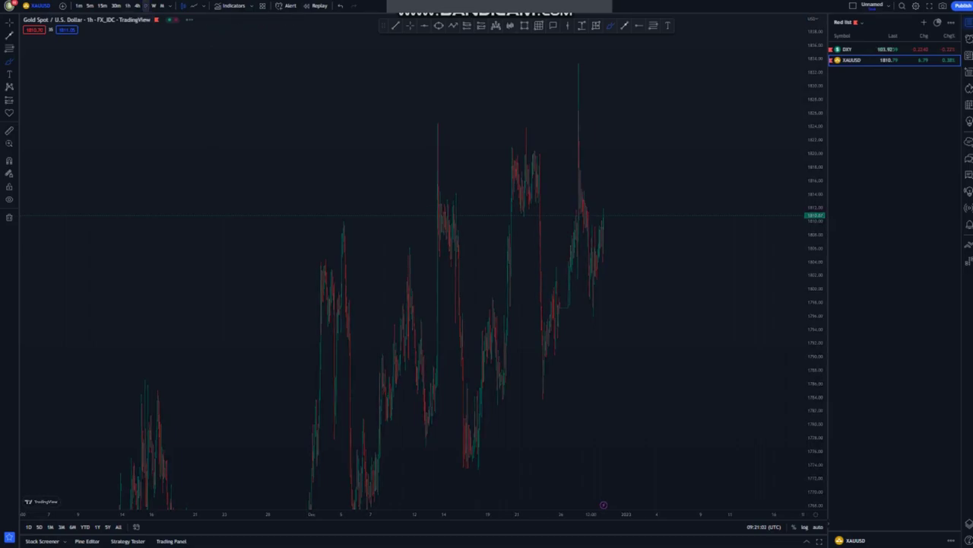
type("1D")
key("Return")
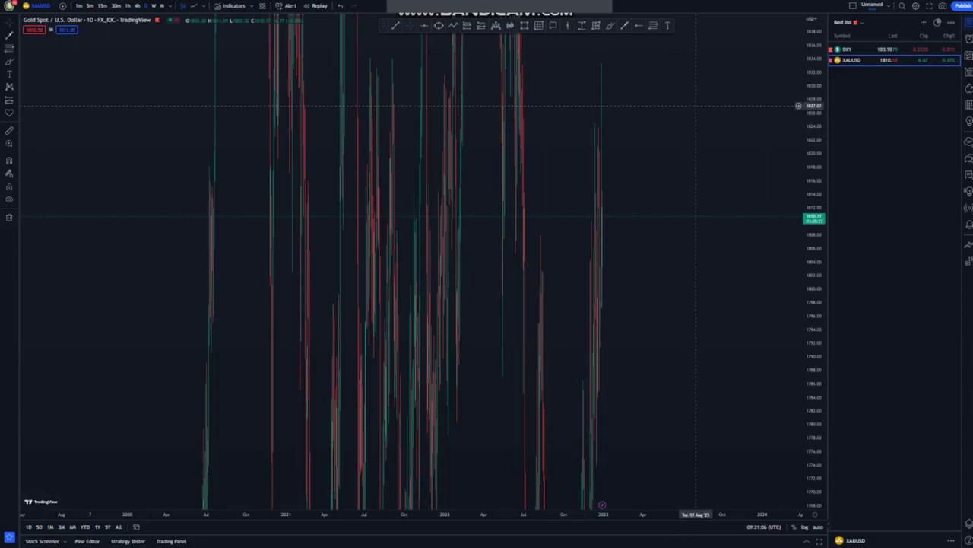
Reset the gold chart's view so the 2022 price swings fit the screen.
right_click(690, 111)
left_click(726, 113)
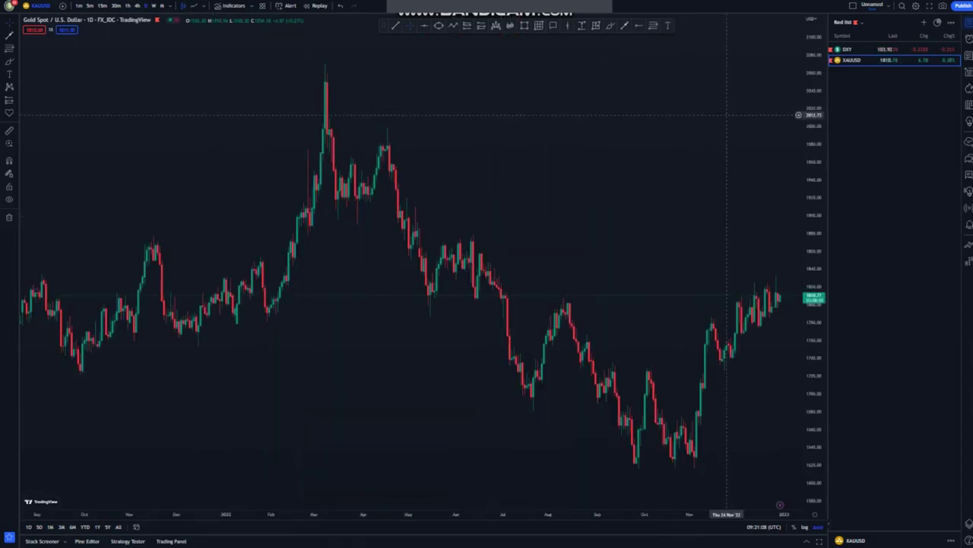
scroll(598, 256, "up", 3)
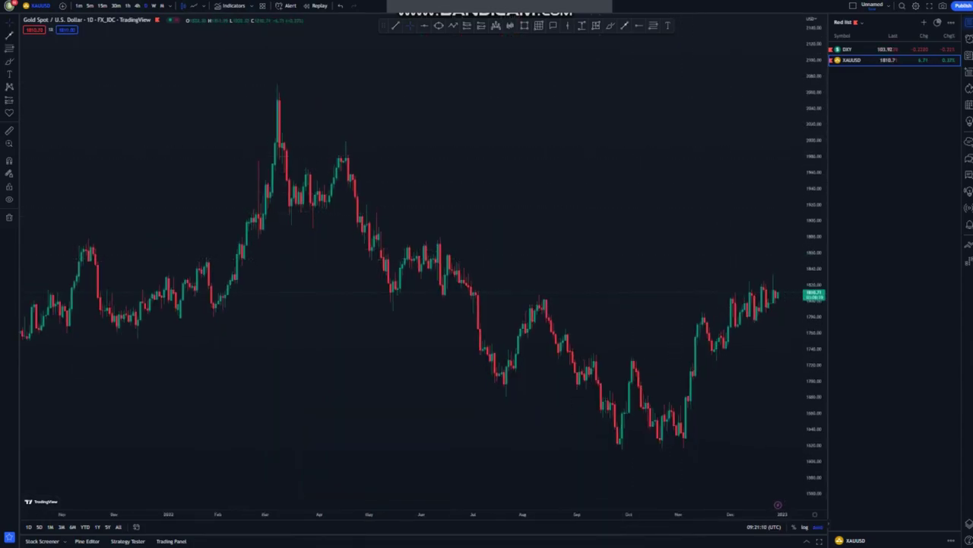
Draw two descending yellow trend lines around the June–October decline, from the June high and below the July and September lows.
left_click_drag(641, 210, 494, 141)
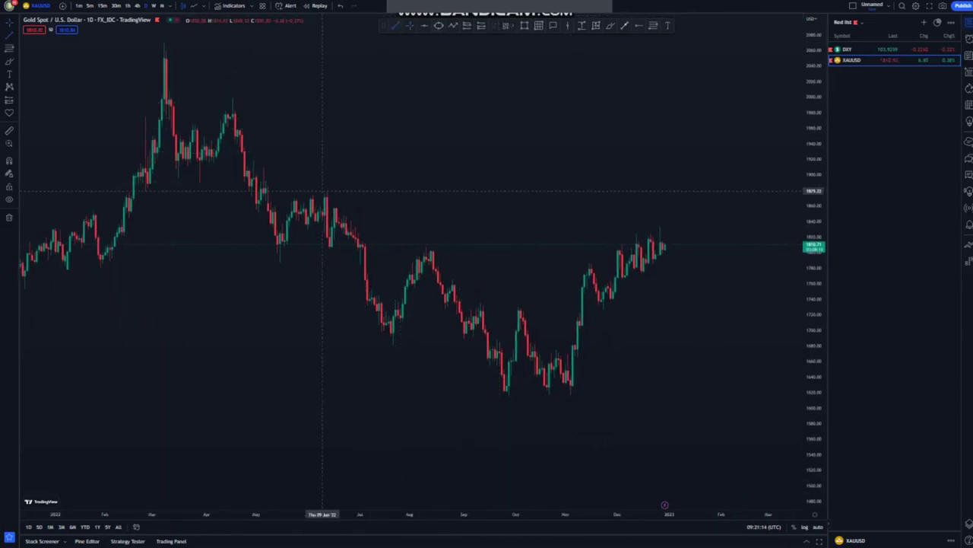
left_click_drag(326, 189, 559, 320)
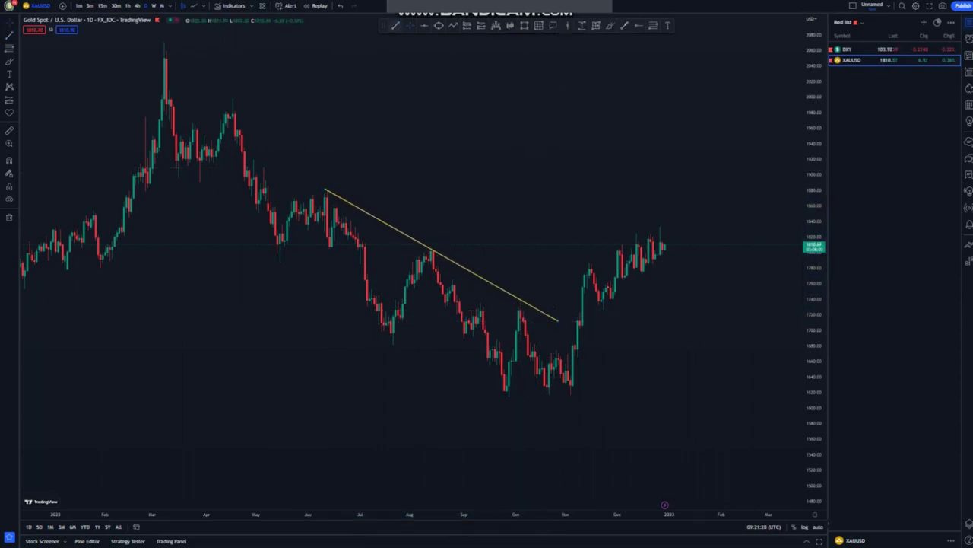
left_click_drag(275, 266, 542, 413)
left_click_drag(275, 266, 288, 289)
left_click(542, 440)
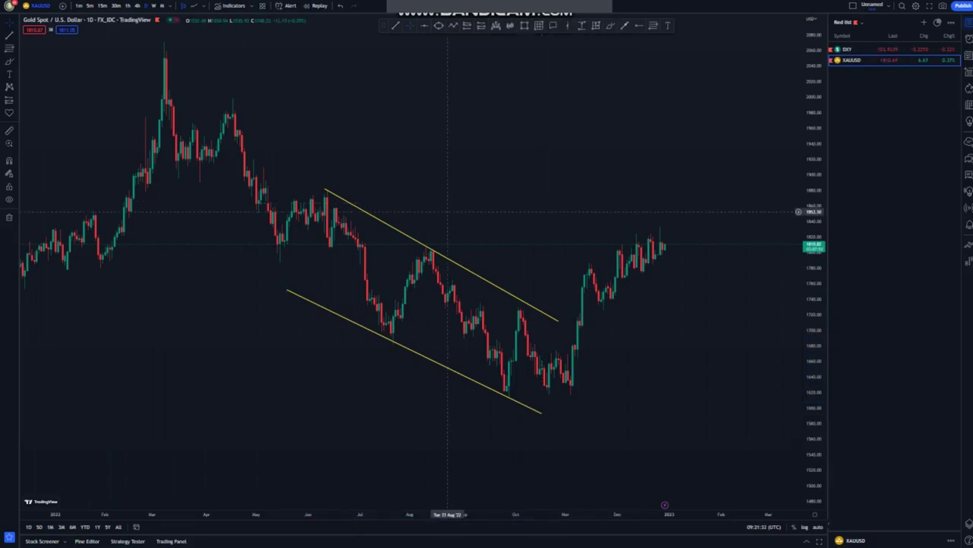
left_click_drag(559, 321, 560, 321)
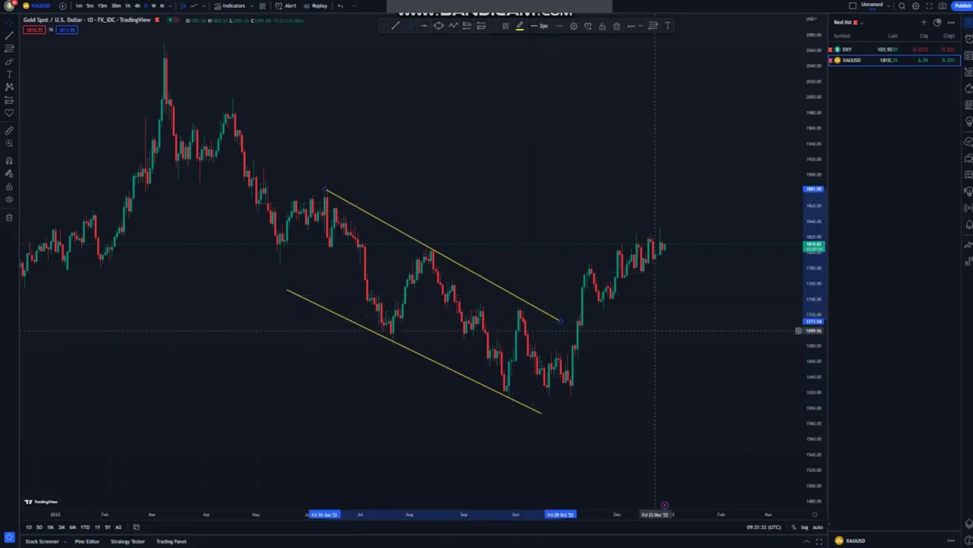
left_click(655, 331)
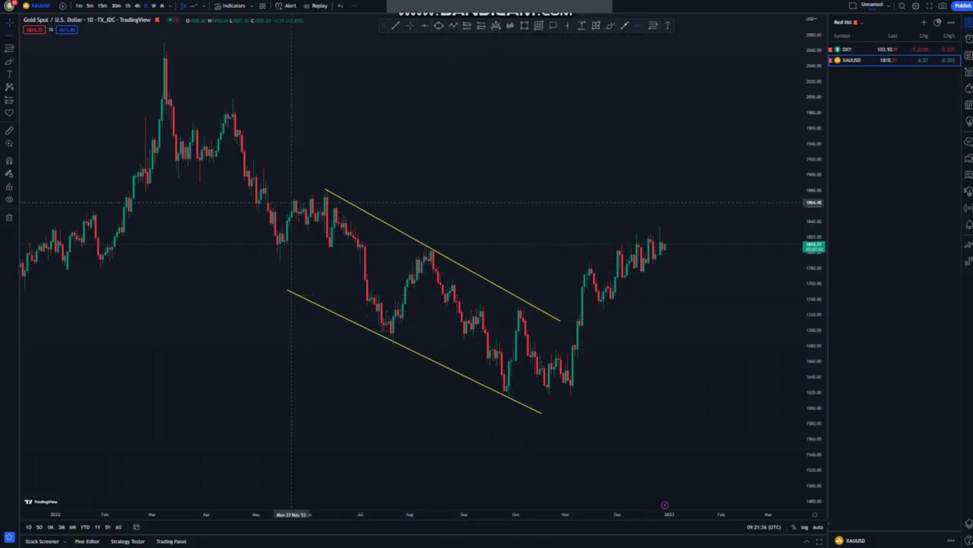
Place horizontal rays at the June high near 1879, the April high just below 2000 and the August high near 1806.
left_click(327, 190)
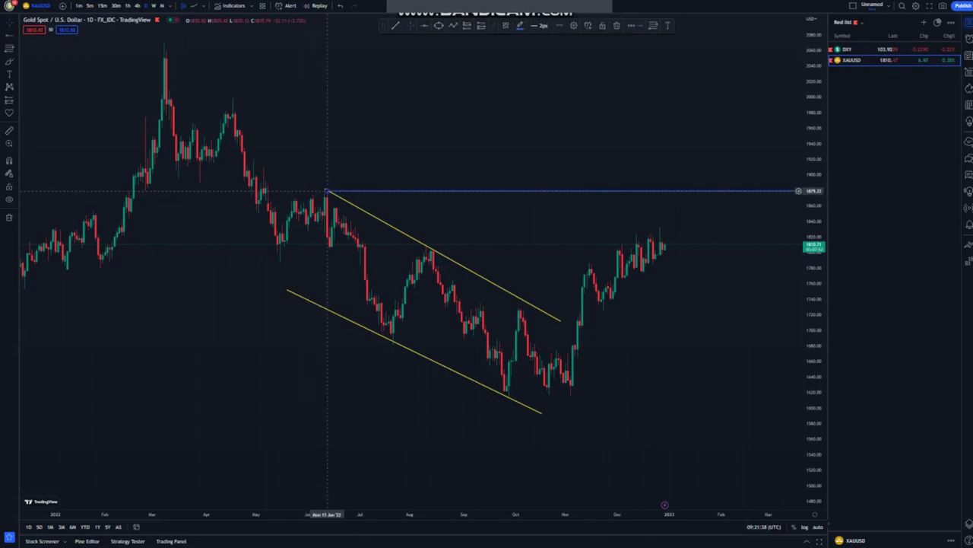
left_click(613, 64)
left_click(638, 25)
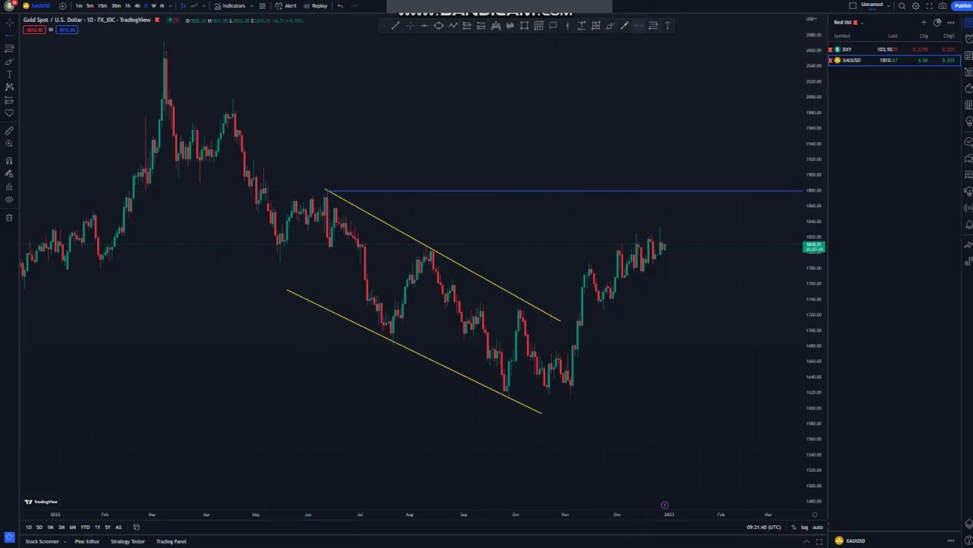
left_click(232, 99)
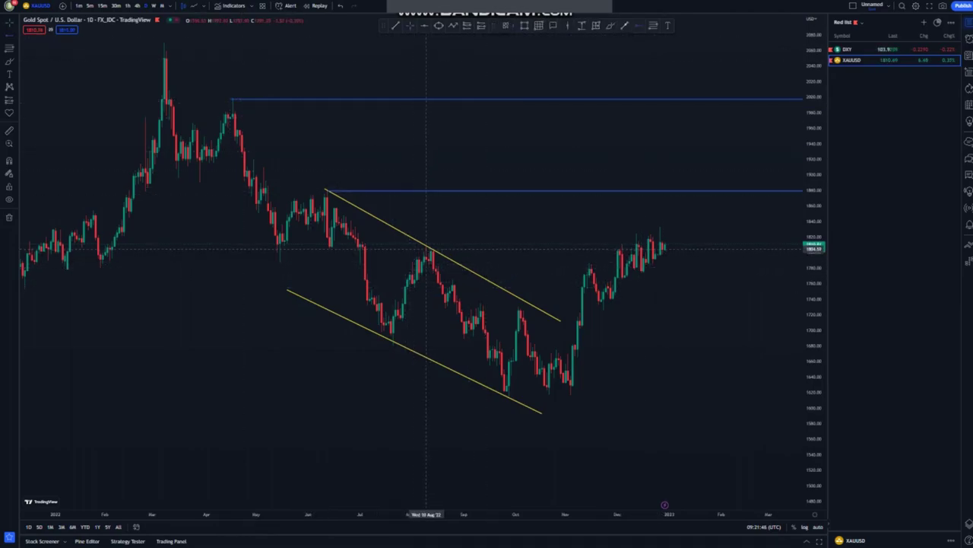
left_click(427, 247)
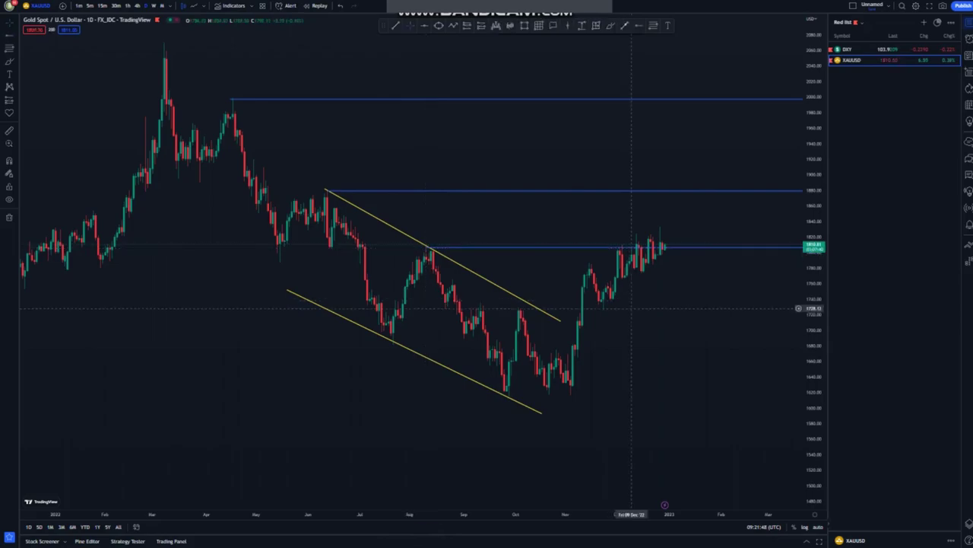
Brush a loop around the November–December advance and undo it.
scroll(652, 342, "up", 2)
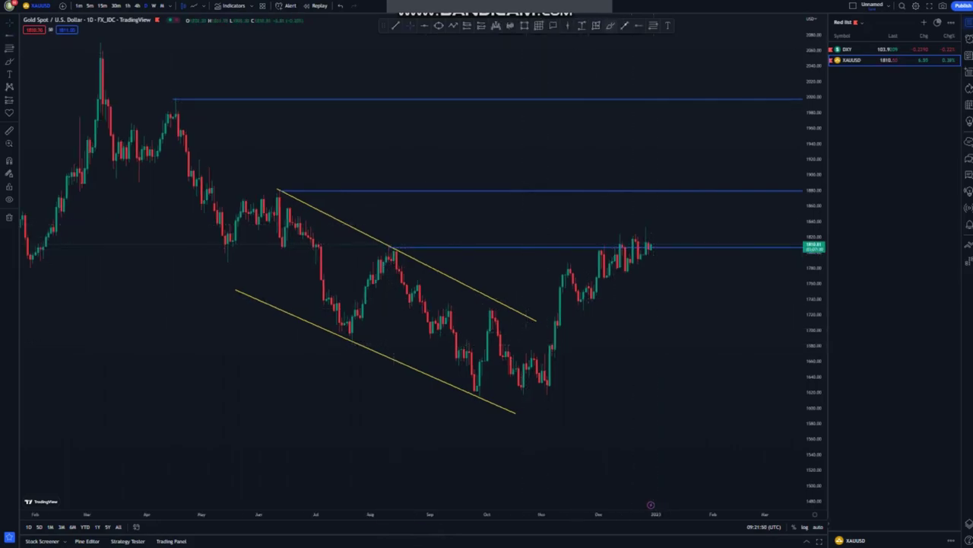
mouse_move(645, 223)
left_mouse_down()
mouse_move(572, 241)
mouse_move(553, 280)
mouse_move(586, 326)
mouse_move(661, 244)
left_mouse_up()
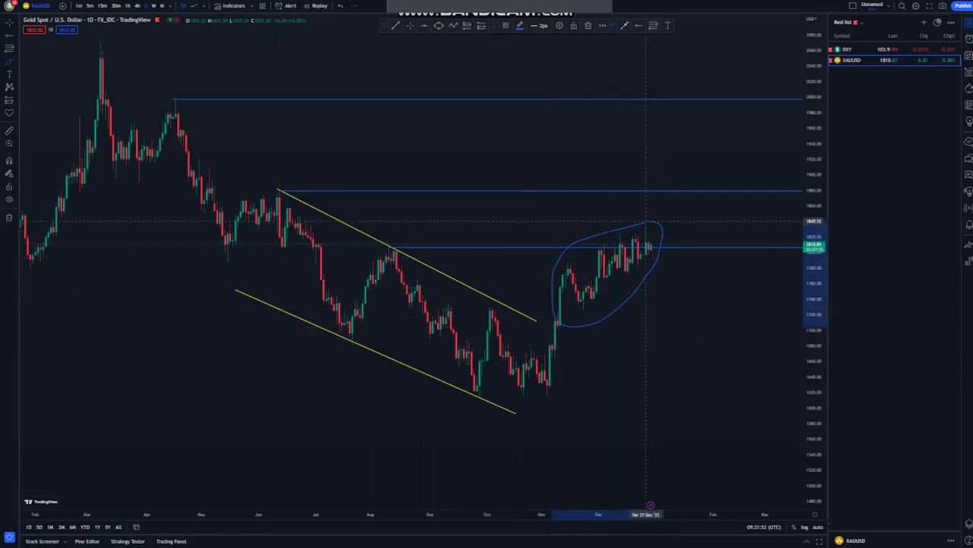
left_click(340, 5)
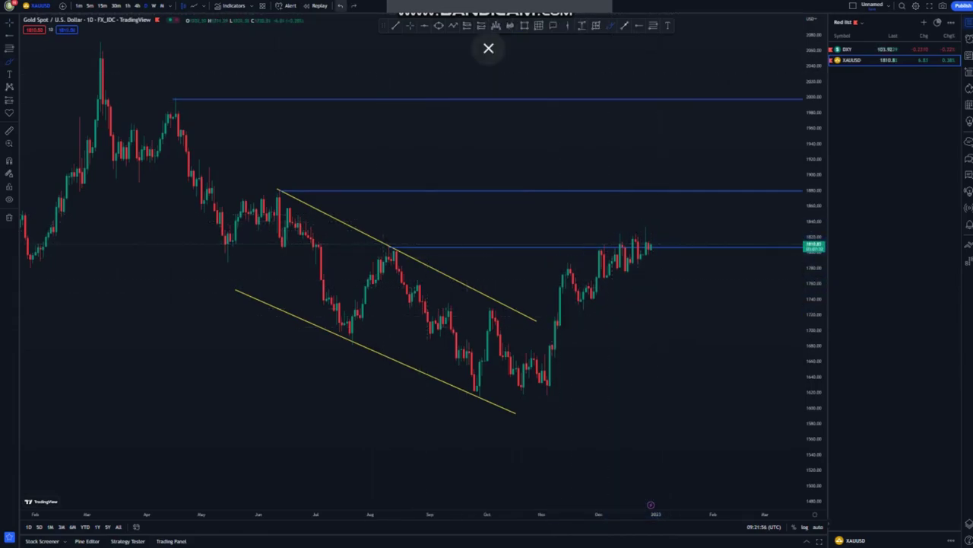
Draw two rising, converging trend lines below the lows and above the highs of the November–December price action.
left_click(395, 25)
left_click(581, 309)
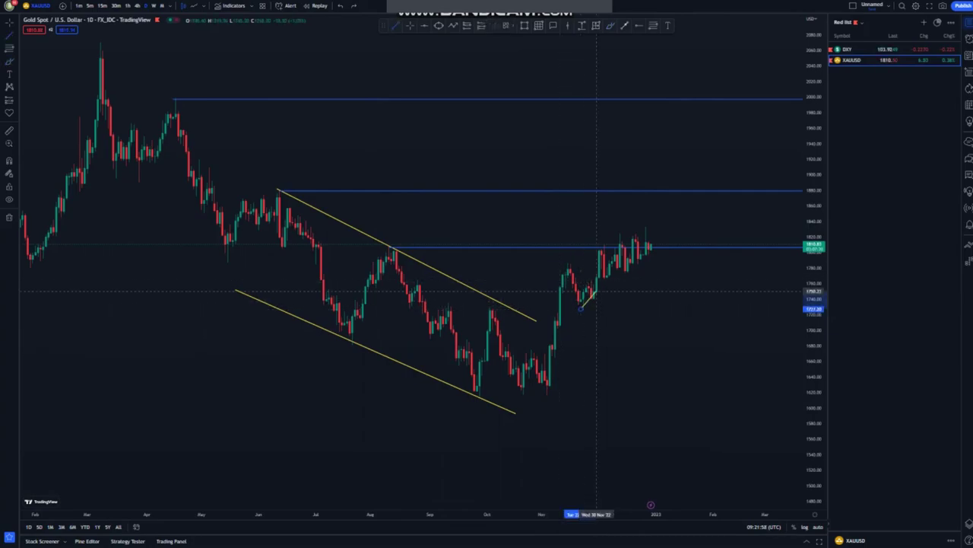
left_click(655, 250)
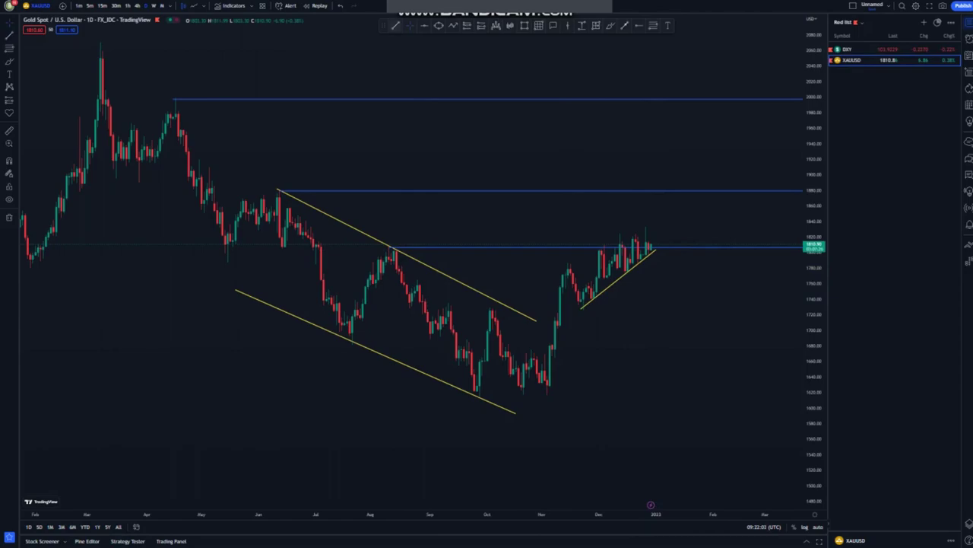
left_click(565, 262)
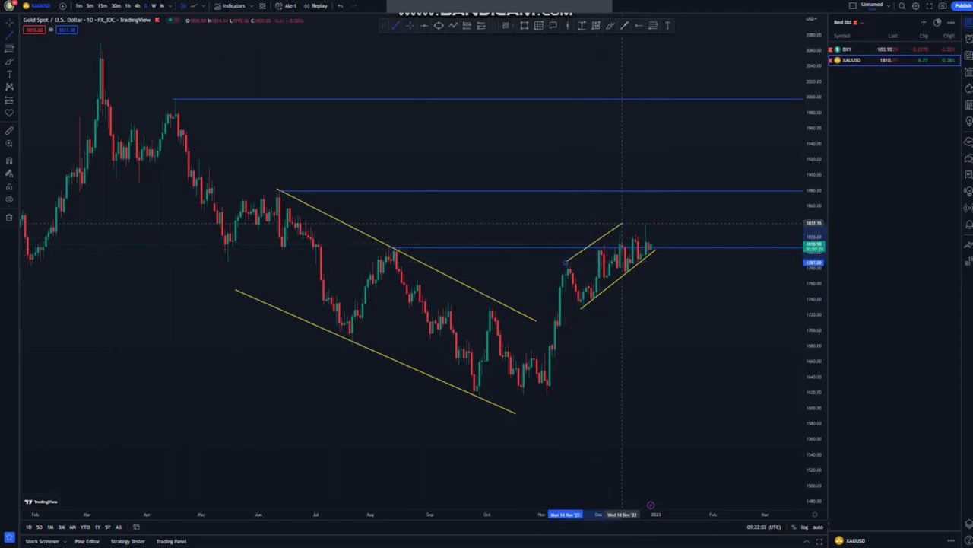
left_click(646, 222)
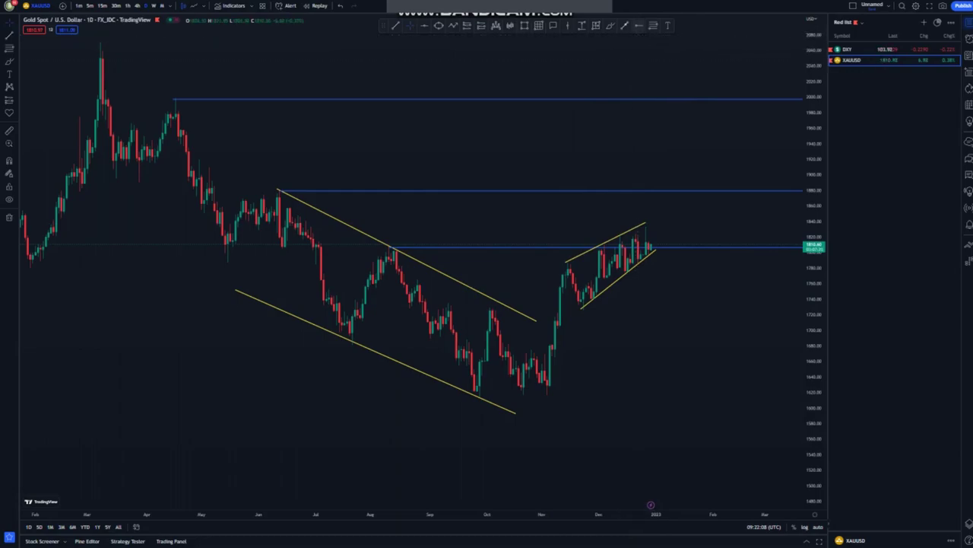
Place a horizontal ray at the wedge's late-November low and draw an arrow from the current price down to about 1730.
left_click(582, 308)
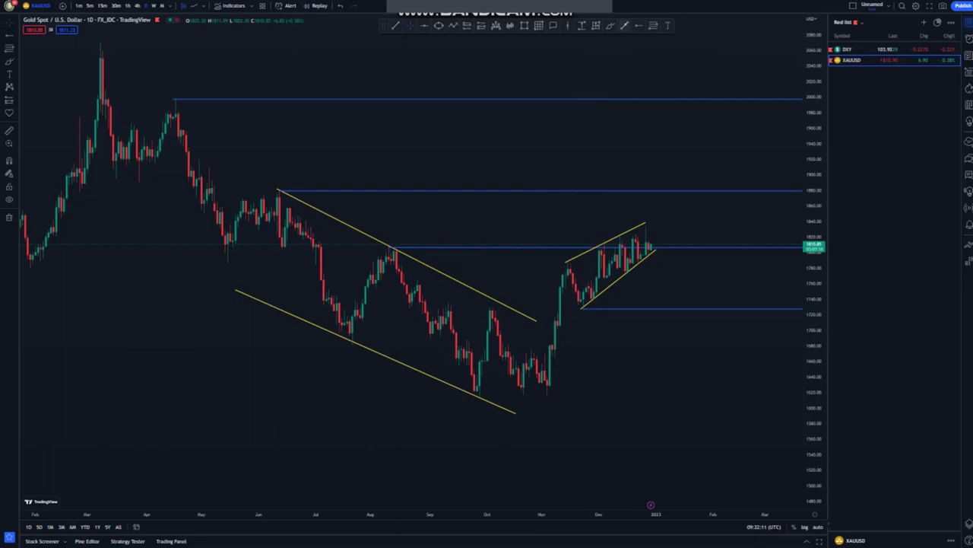
left_click(652, 244)
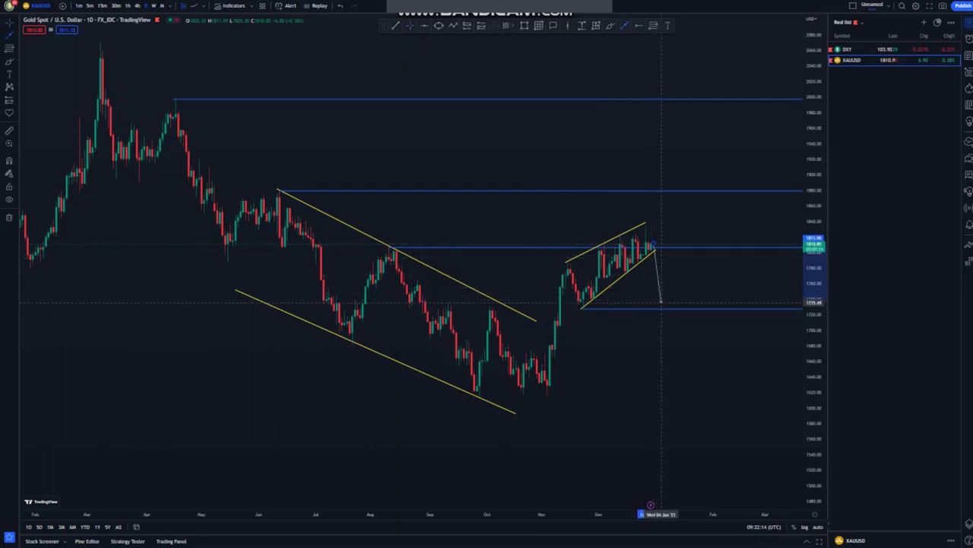
left_click(662, 306)
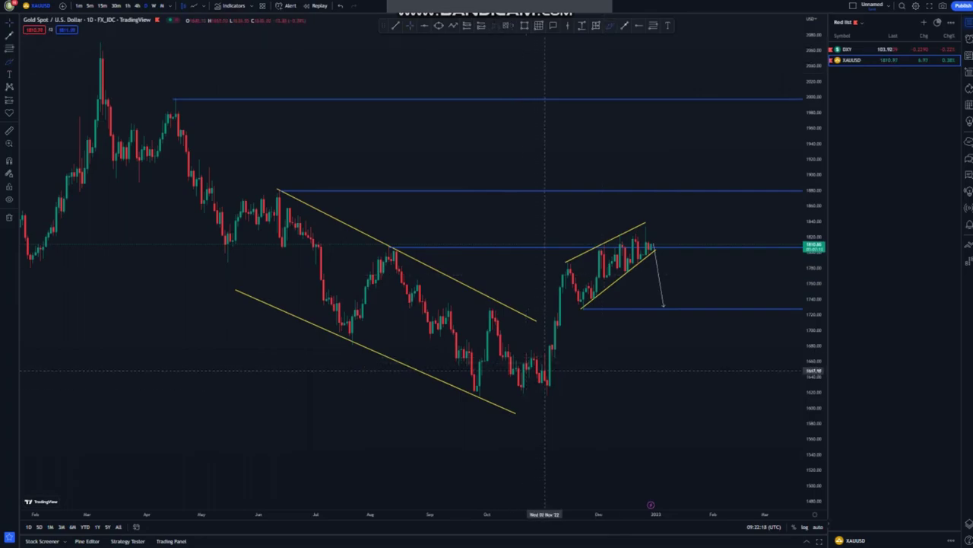
Brush a zigzag path from the November low up to about 1935, circle the June high, and undo both brush drawings.
left_click_drag(549, 391, 567, 268)
left_click(569, 259)
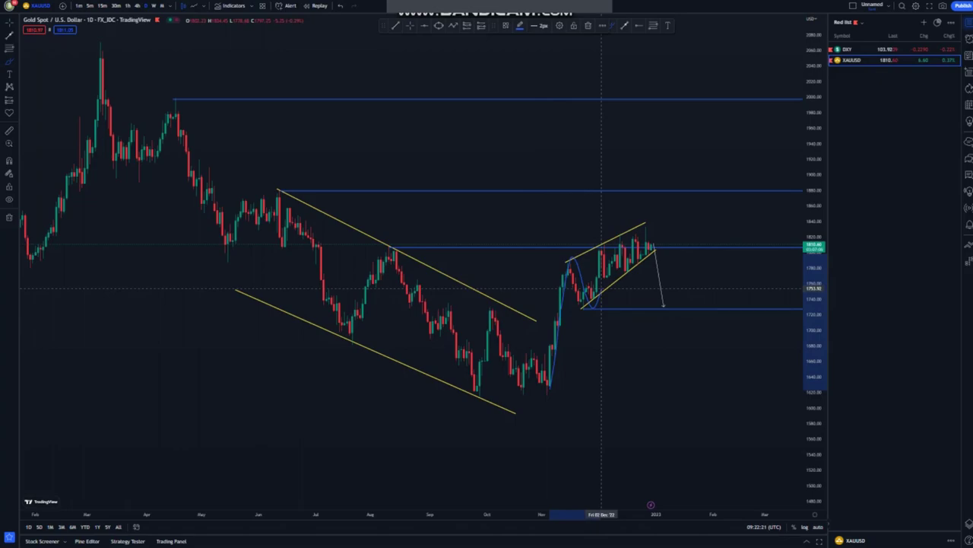
left_click_drag(633, 271, 674, 314)
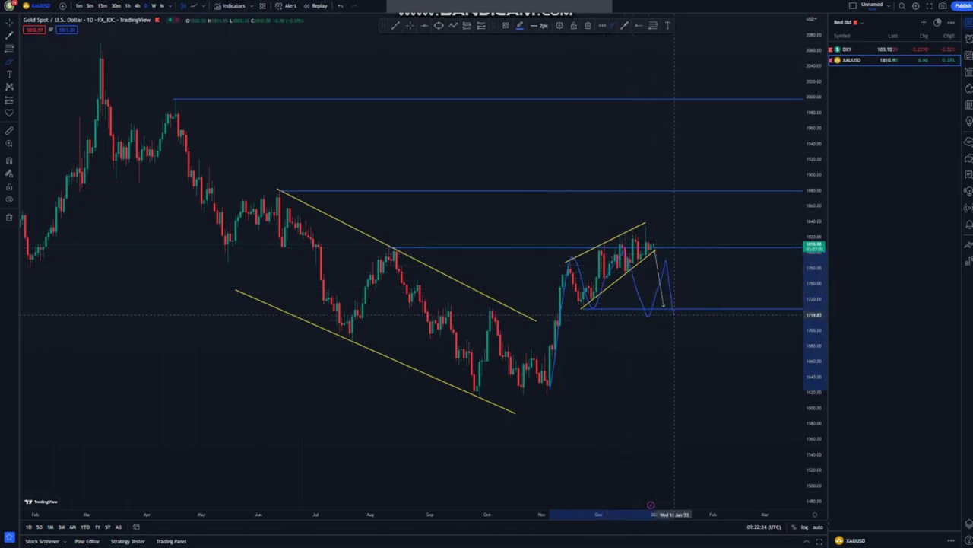
double_click(694, 148)
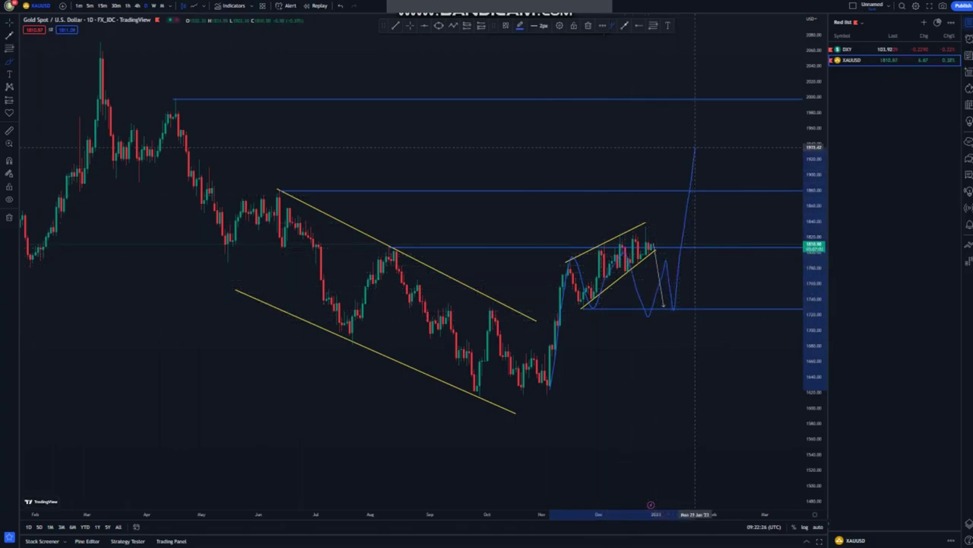
left_click_drag(288, 185, 280, 204)
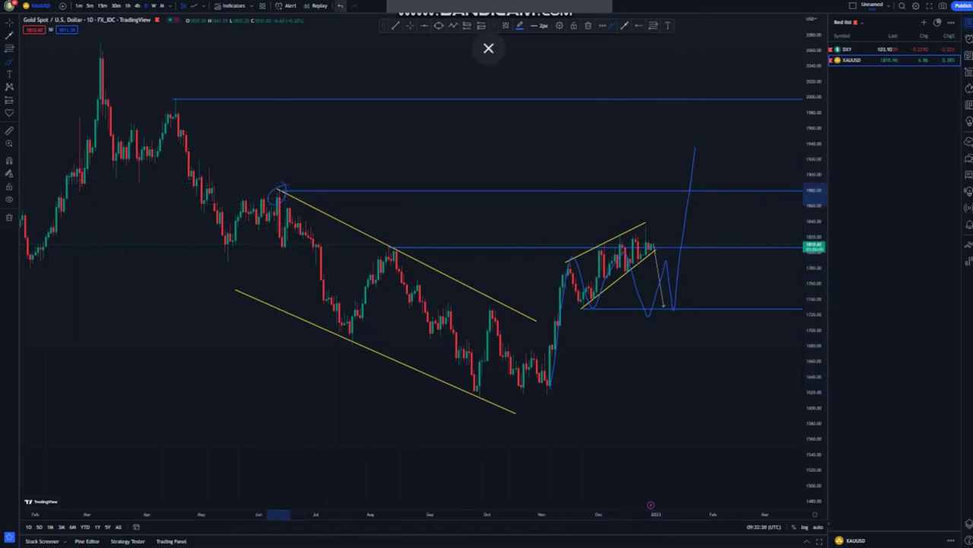
left_click(341, 6)
left_click(340, 5)
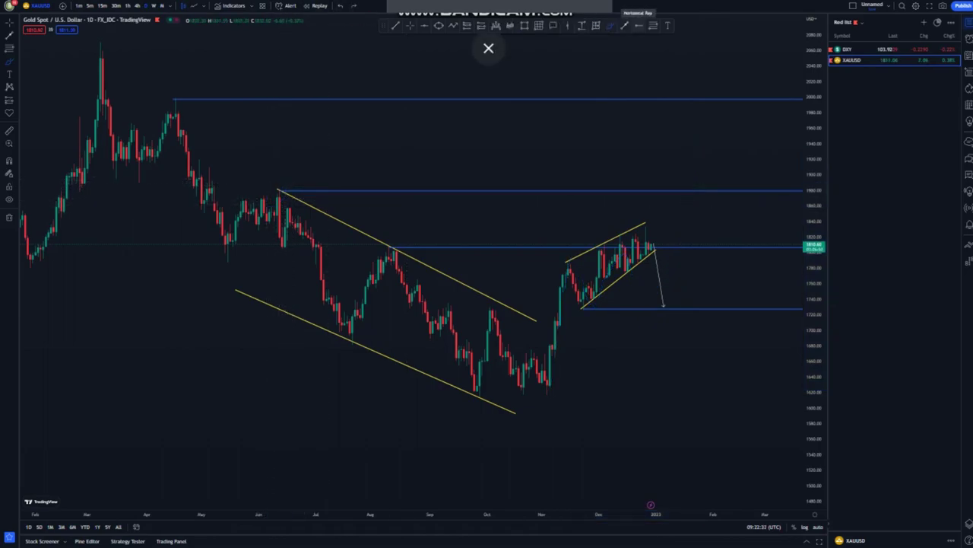
Place a horizontal ray at the September low near 1619 and delete the downward projection arrow.
left_click(475, 393)
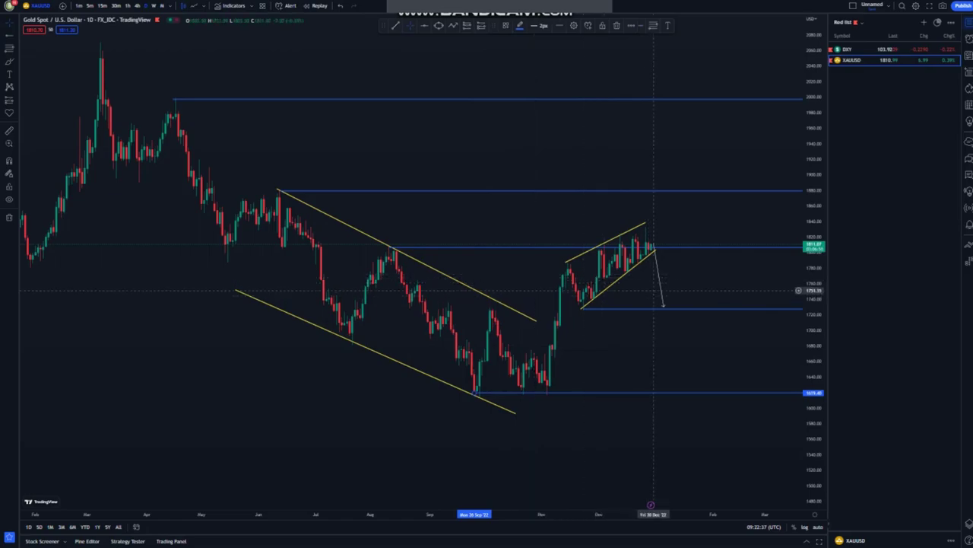
left_click(662, 307)
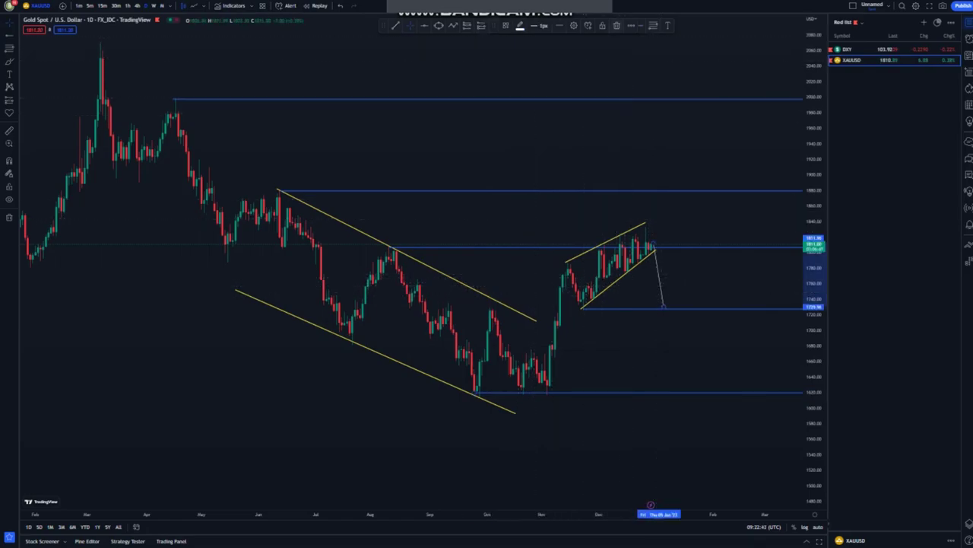
key("Delete")
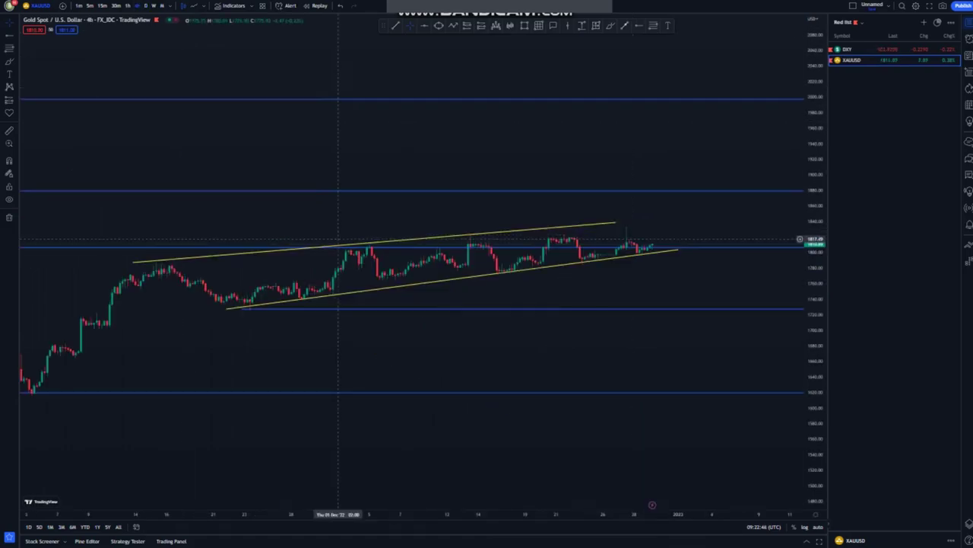
On the 4-hour chart, extend the lower wedge line slightly forward and move both wedge lines' start points onto their November swing candles.
scroll(574, 327, "down", 3)
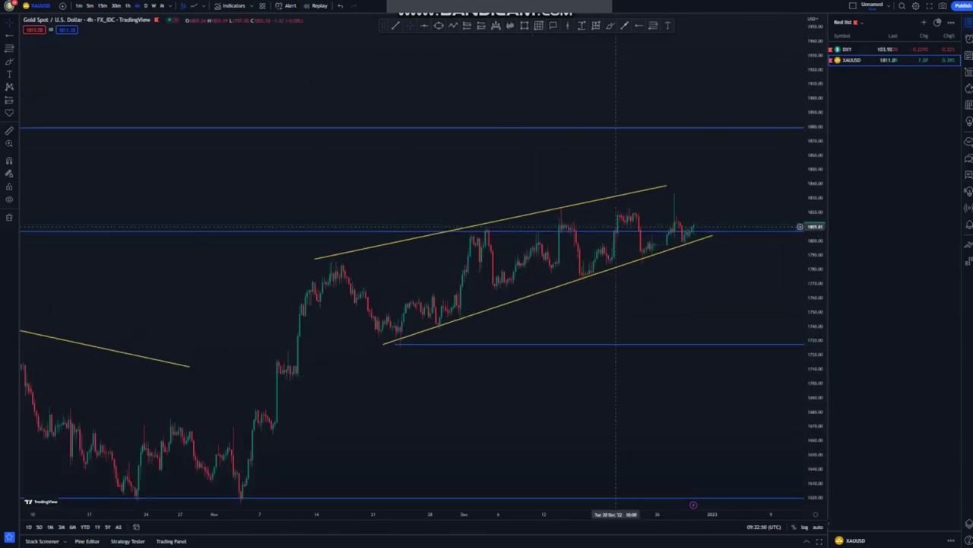
left_click_drag(712, 236, 723, 238)
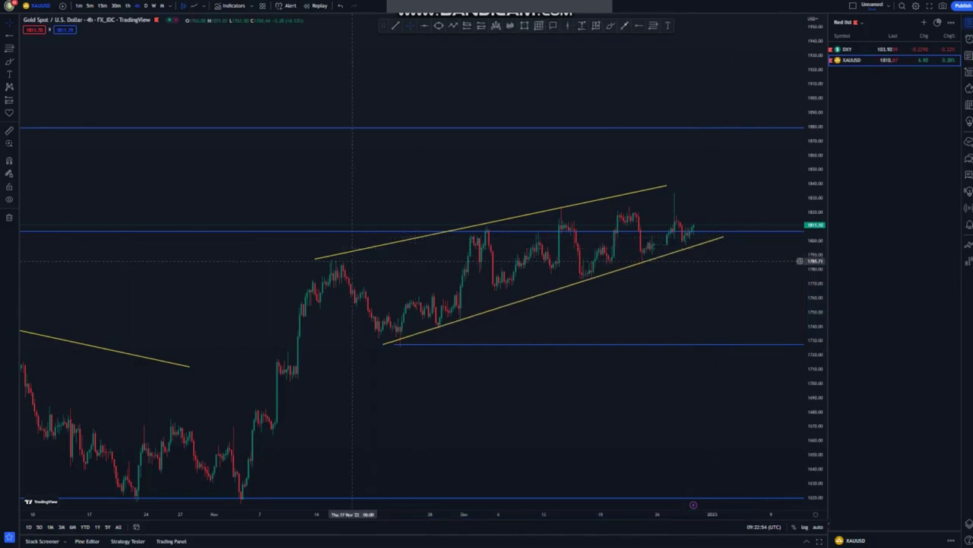
left_click_drag(316, 259, 332, 259)
left_click_drag(383, 344, 397, 344)
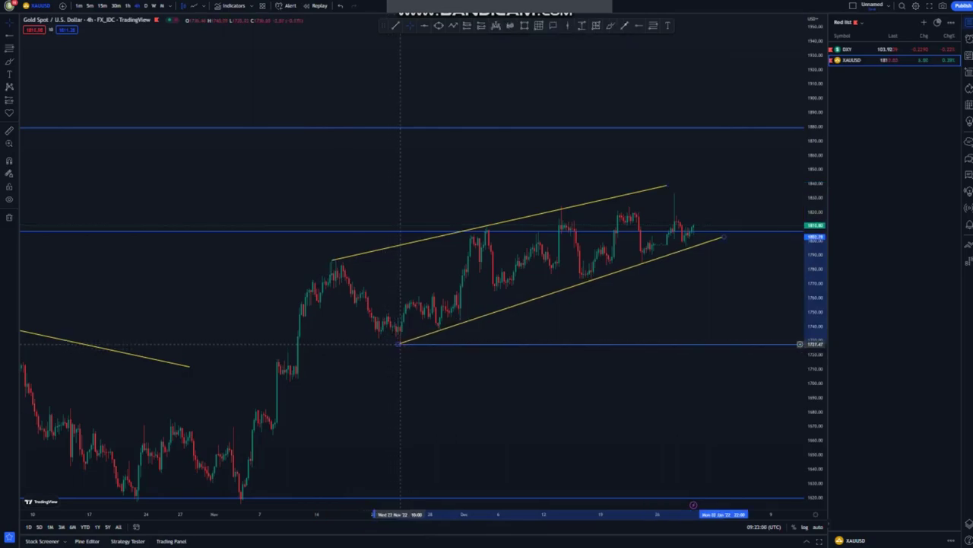
left_click(596, 322)
Replace the ray near 1806 with one from the 13 December high, and raise the upper wedge line's end to about 1841.
left_click_drag(813, 364, 813, 256)
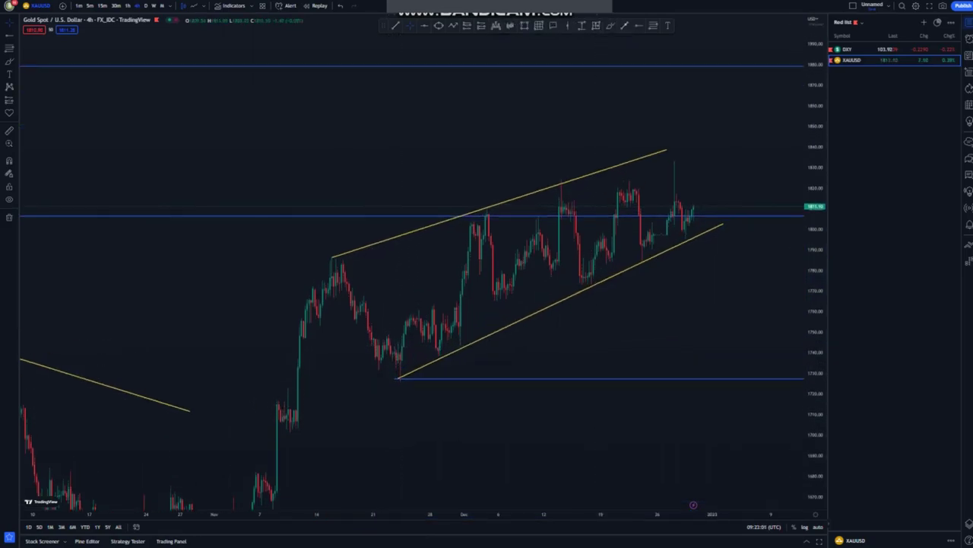
left_click(629, 216)
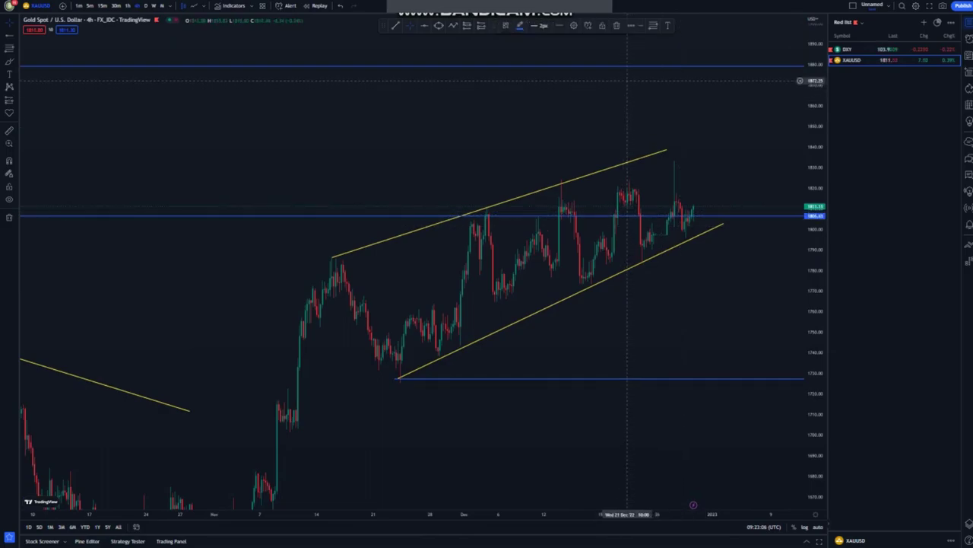
key("Delete")
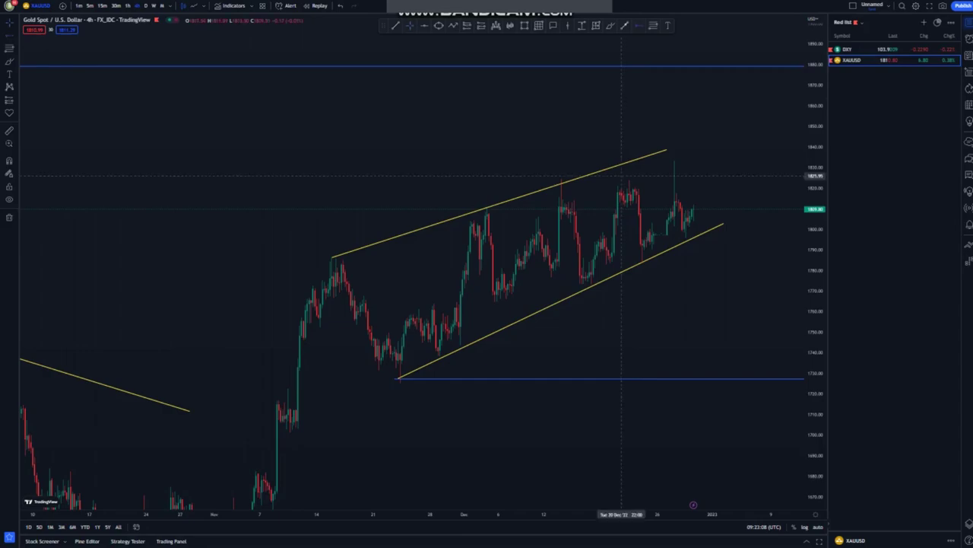
left_click(563, 182)
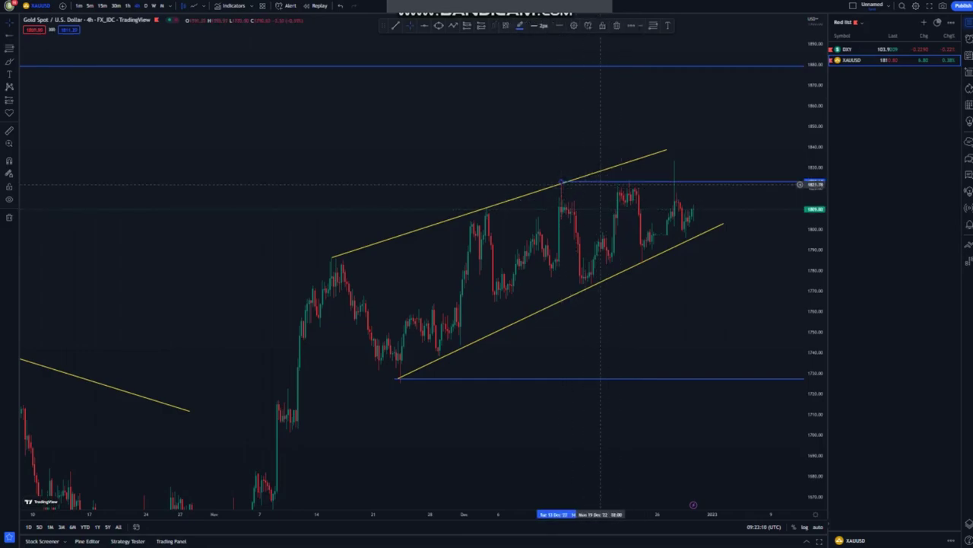
left_click_drag(665, 150, 669, 145)
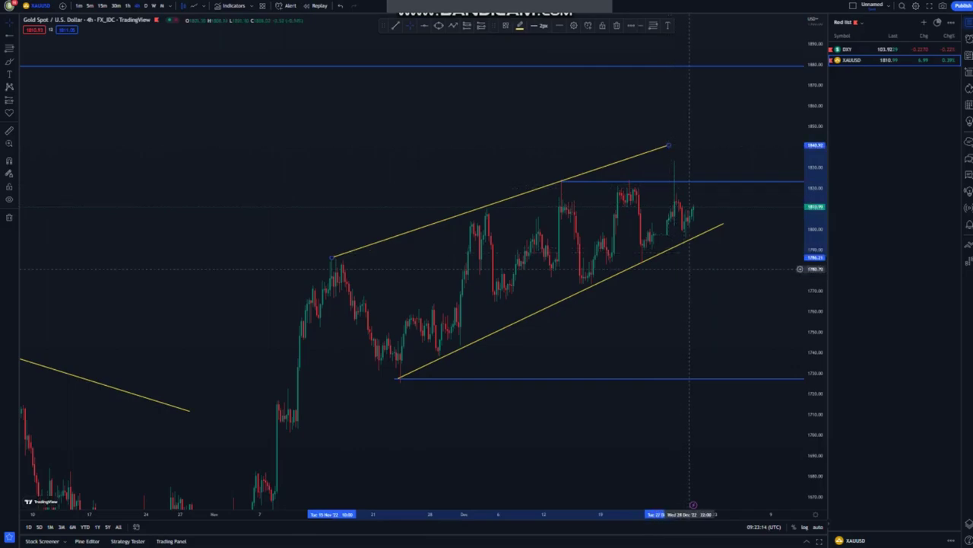
Brush a loop around the steep November rally from about 1625 to 1787 on the 4-hour gold chart.
scroll(692, 289, "down", 3)
left_click(705, 329)
left_click_drag(705, 330, 554, 284)
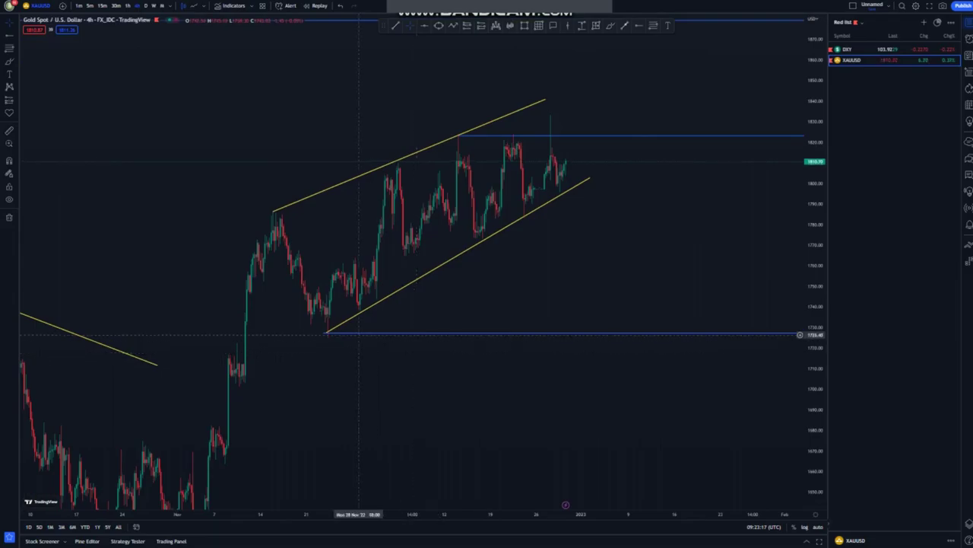
left_click_drag(813, 266, 813, 414)
scroll(488, 228, "down", 2)
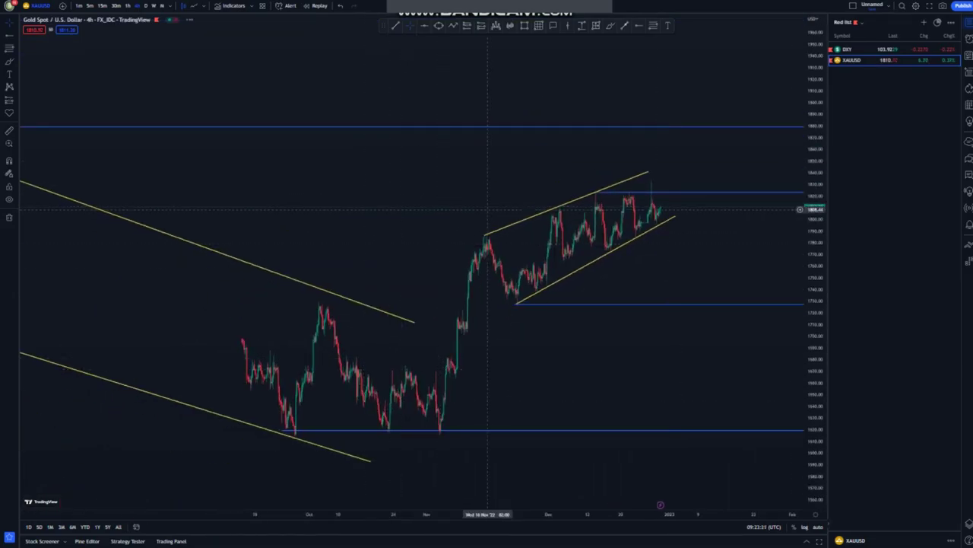
mouse_move(479, 240)
left_mouse_down()
mouse_move(418, 377)
mouse_move(438, 421)
mouse_move(491, 245)
left_mouse_up()
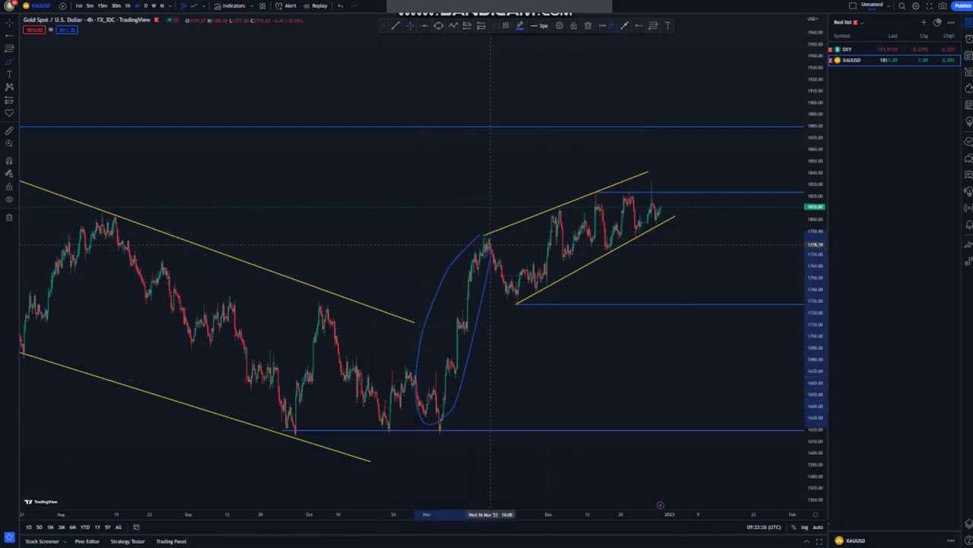
Brush loops around the wedge and its November low, a projected drop to about 1727 and rise to about 1900, and undo all brush drawings.
mouse_move(525, 190)
left_mouse_down()
mouse_move(491, 260)
mouse_move(656, 259)
mouse_move(664, 184)
mouse_move(678, 299)
left_mouse_up()
mouse_move(521, 298)
left_mouse_down()
mouse_move(506, 304)
mouse_move(526, 296)
left_mouse_up()
left_click_drag(679, 307, 720, 99)
left_click_drag(487, 206, 638, 173)
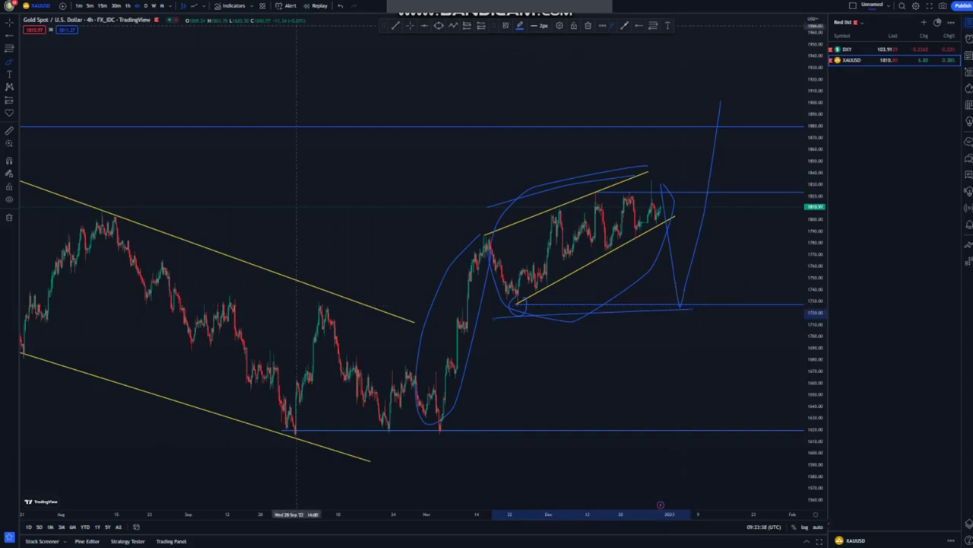
key("ctrl+z")
key("ctrl+z")
key("ctrl+z")
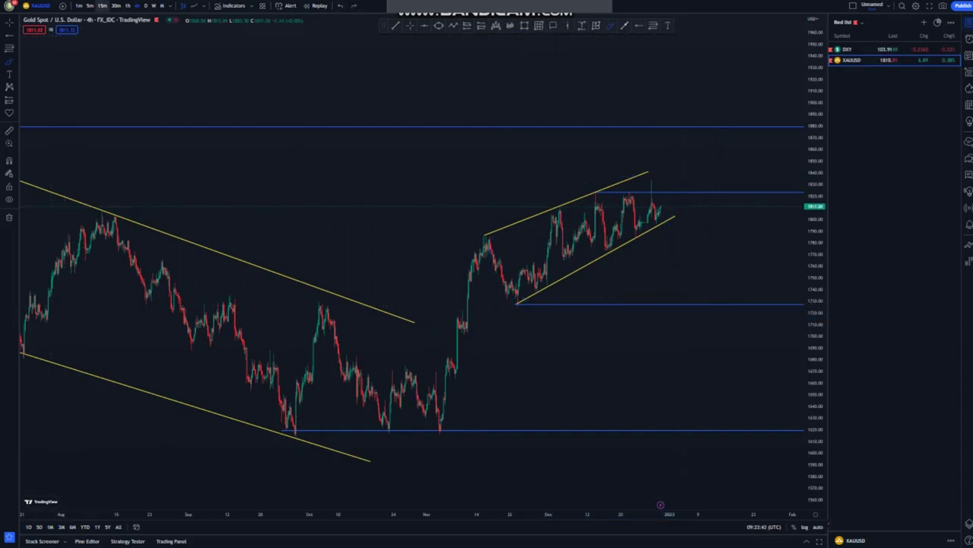
Switch the gold chart to the 1-hour timeframe, and brush and remove a stroke tracing the fall from the 27 December high.
left_click(127, 5)
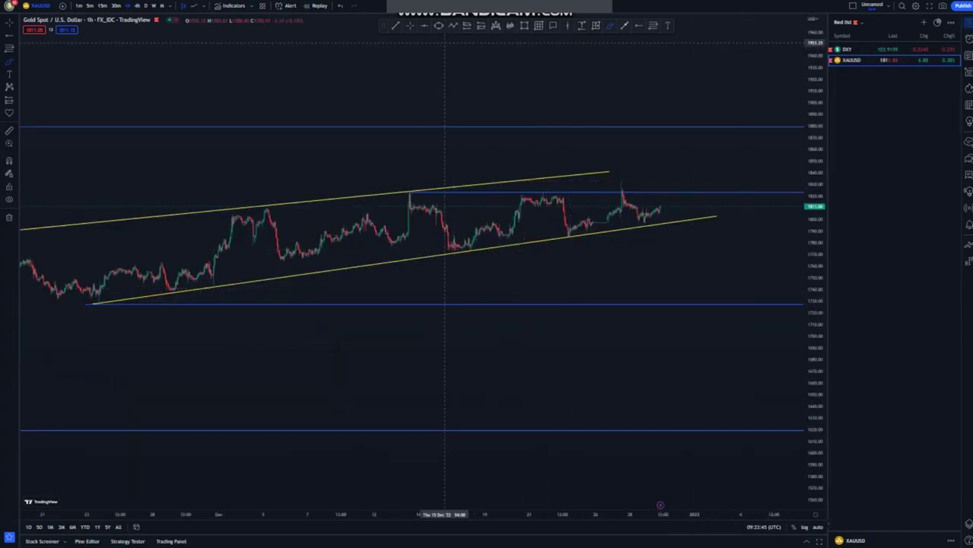
left_click_drag(815, 358, 815, 230)
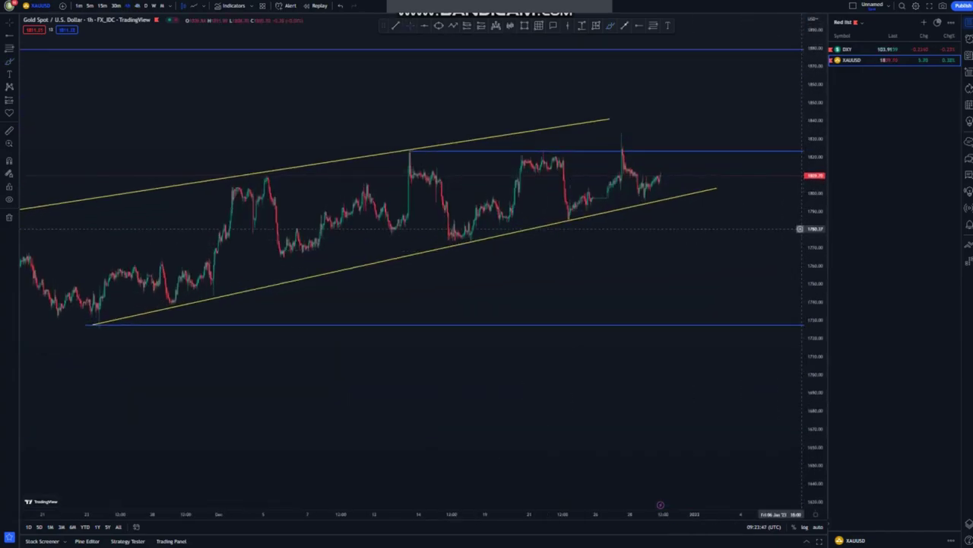
scroll(682, 233, "up", 4)
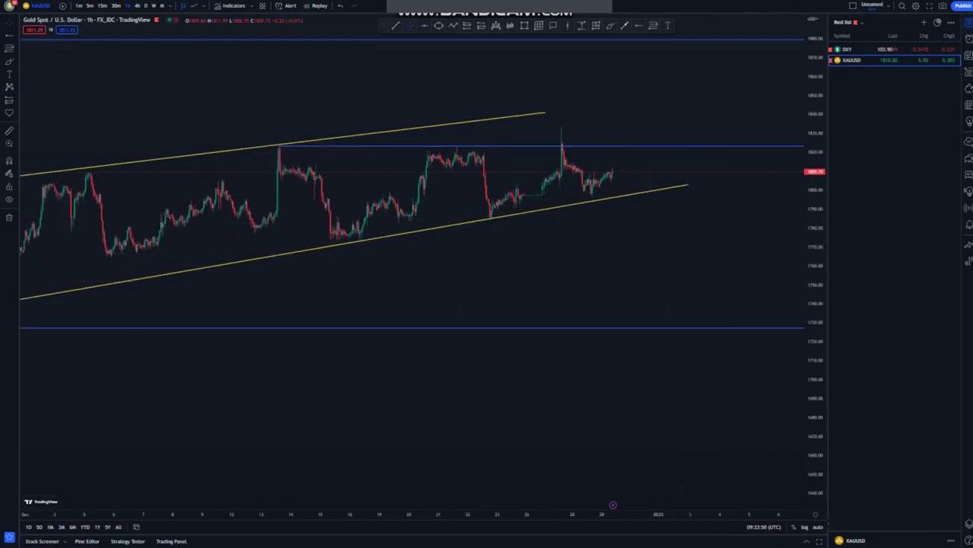
left_click_drag(619, 249, 618, 294)
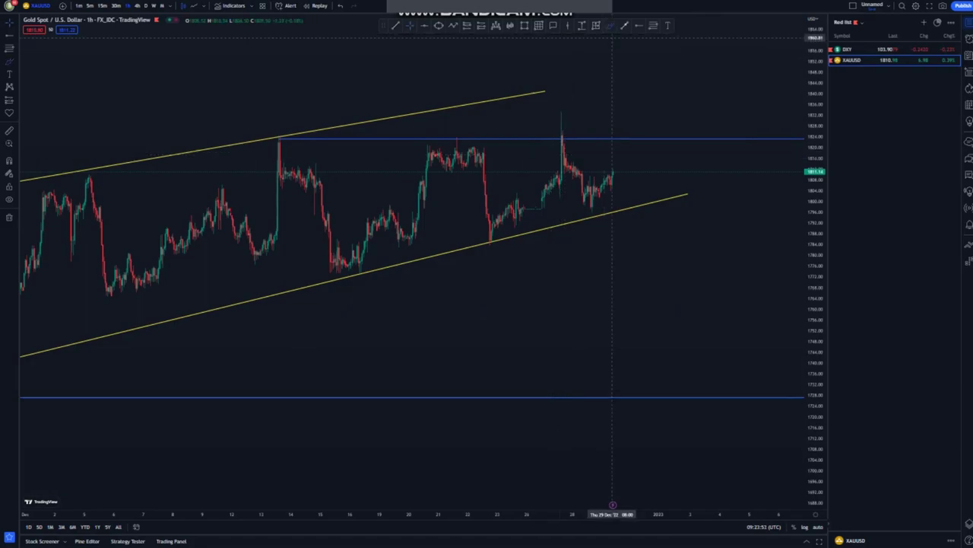
left_click(562, 134)
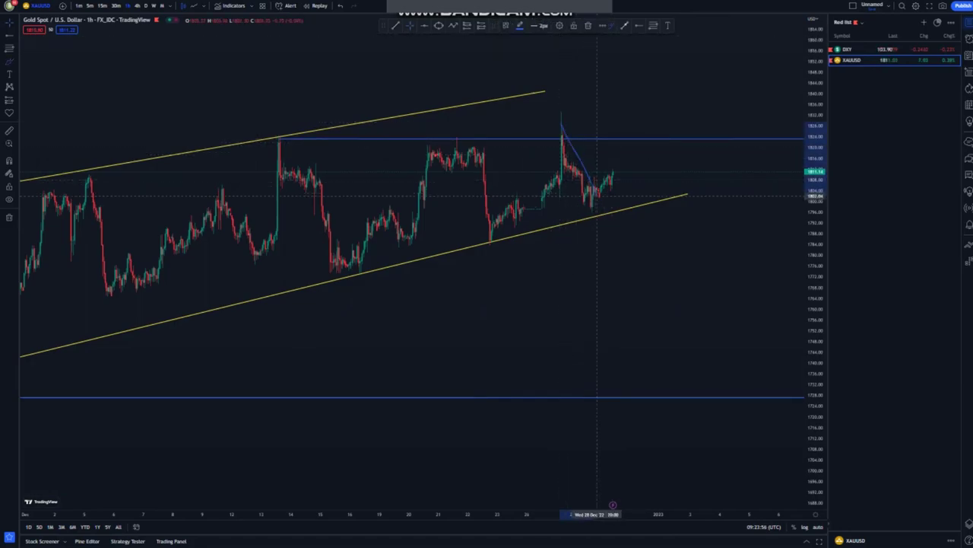
key("Escape")
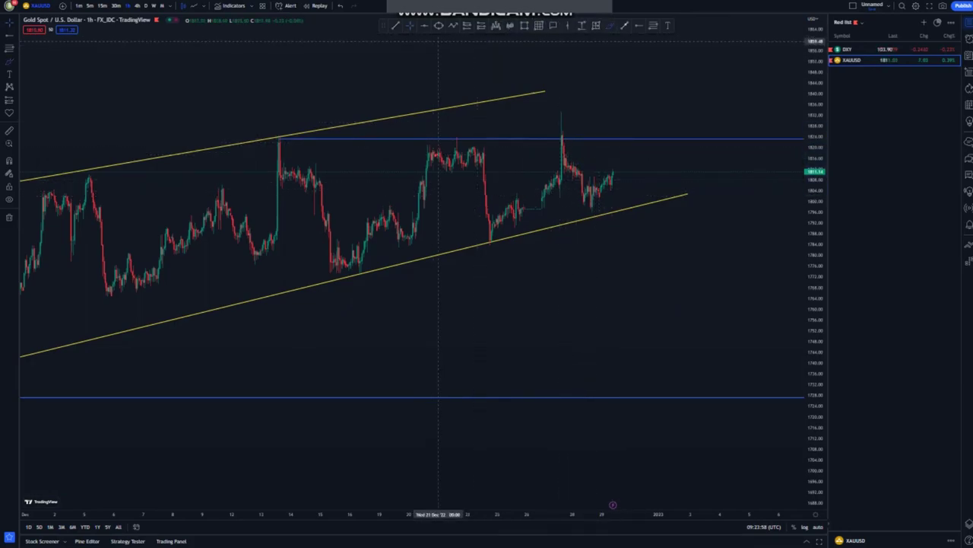
Draw a small rising wedge over the 28–29 December candles, with an upper line from 1808 to 1813 and a lower line from 1797 to 1806.
left_click_drag(585, 179, 612, 164)
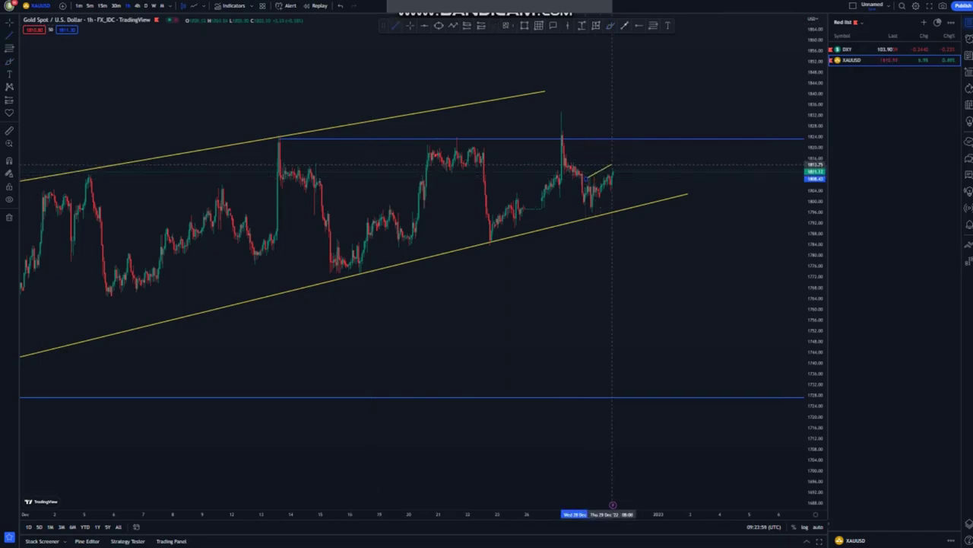
left_click(616, 165)
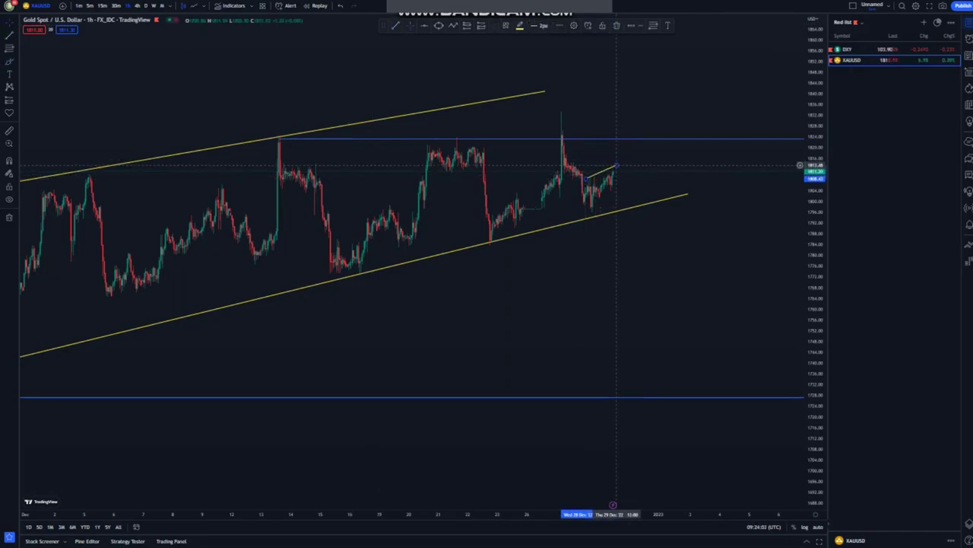
left_click(664, 150)
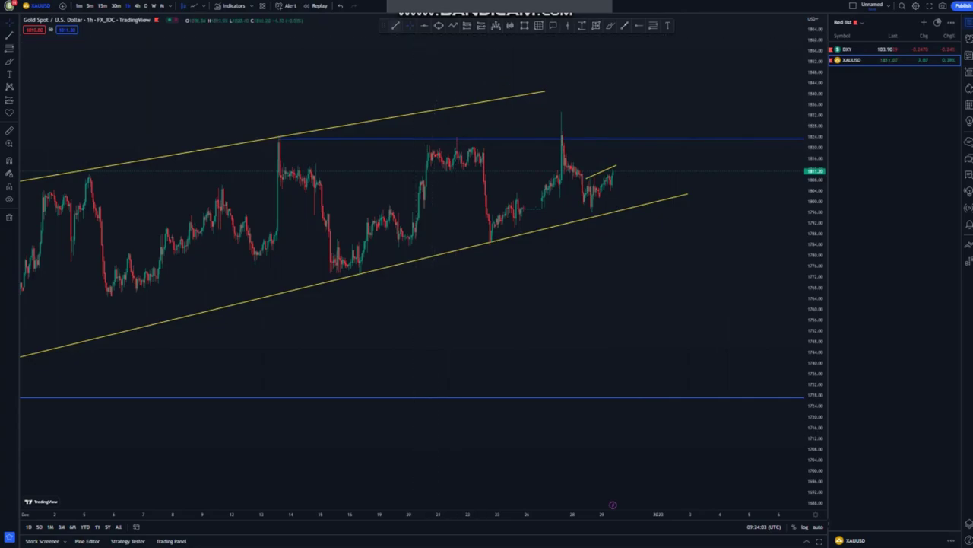
left_click_drag(594, 210, 618, 184)
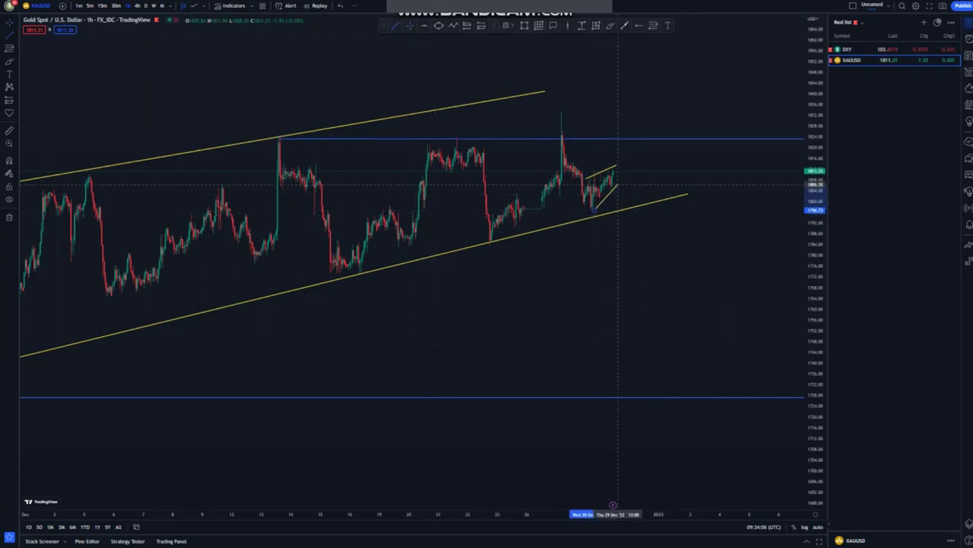
left_click(638, 233)
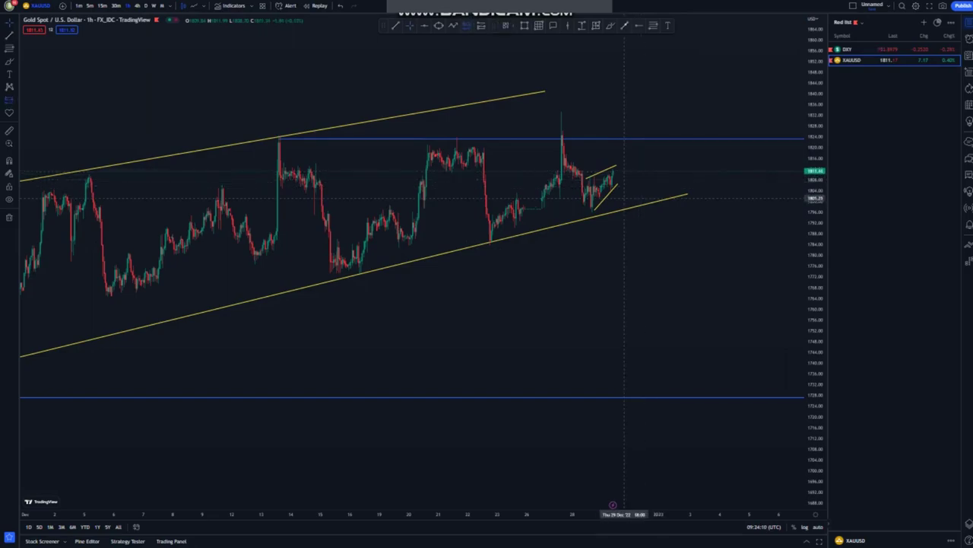
Place a short position beside the small wedge with entry at about 1801, stop at about 1816 and target at about 1729.
left_click(617, 198)
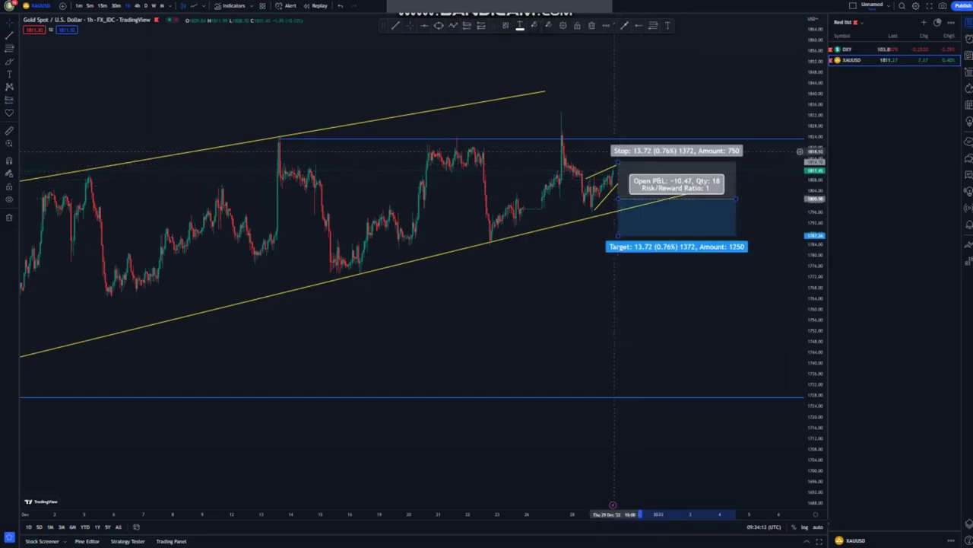
left_click_drag(617, 162, 618, 157)
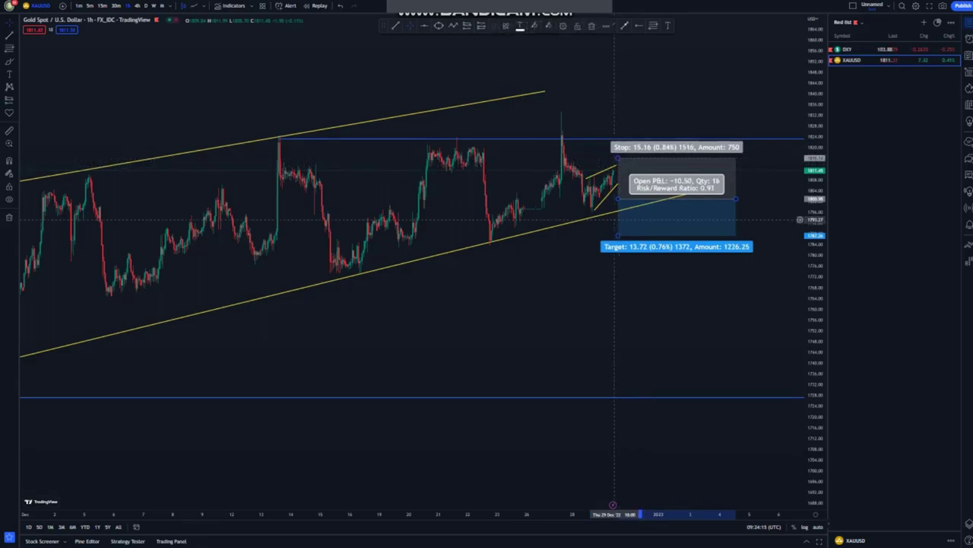
left_click_drag(617, 235, 618, 394)
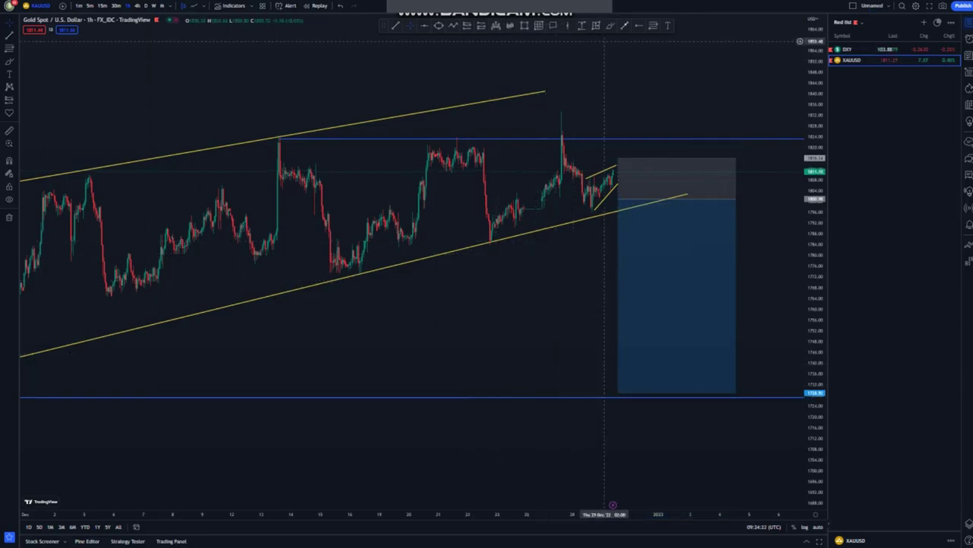
Draw a projection arrow from the current price down to about 1732 and a second arrow from there up to about 1852.
left_click(616, 173)
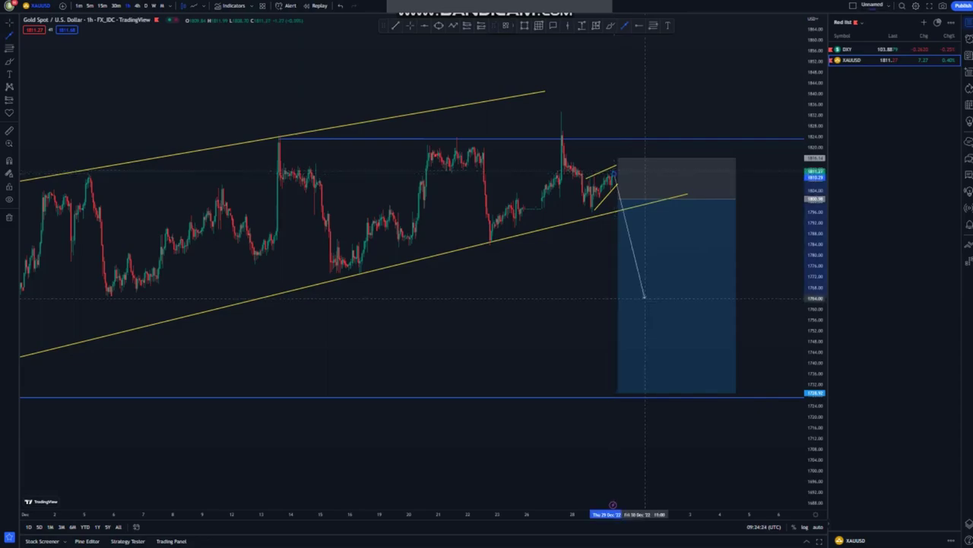
left_click(668, 383)
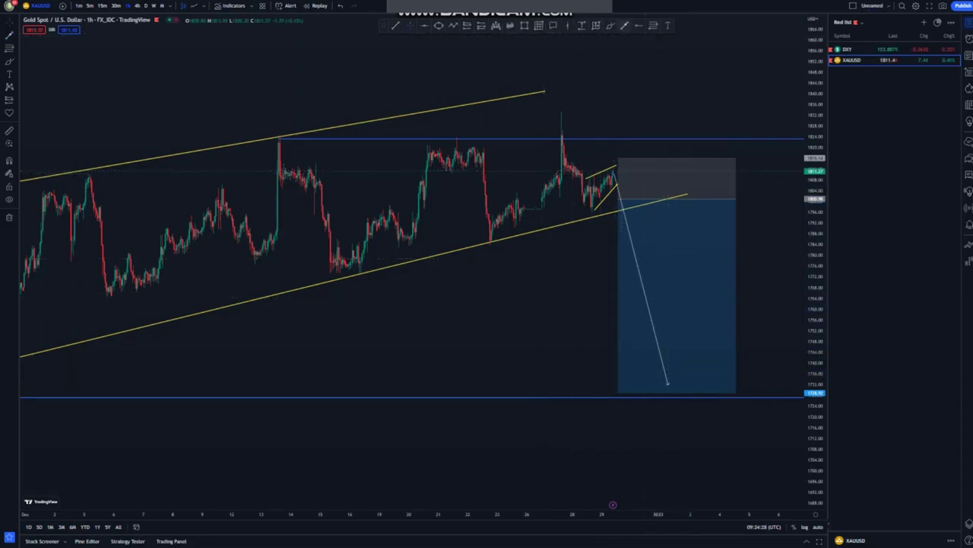
left_click(680, 381)
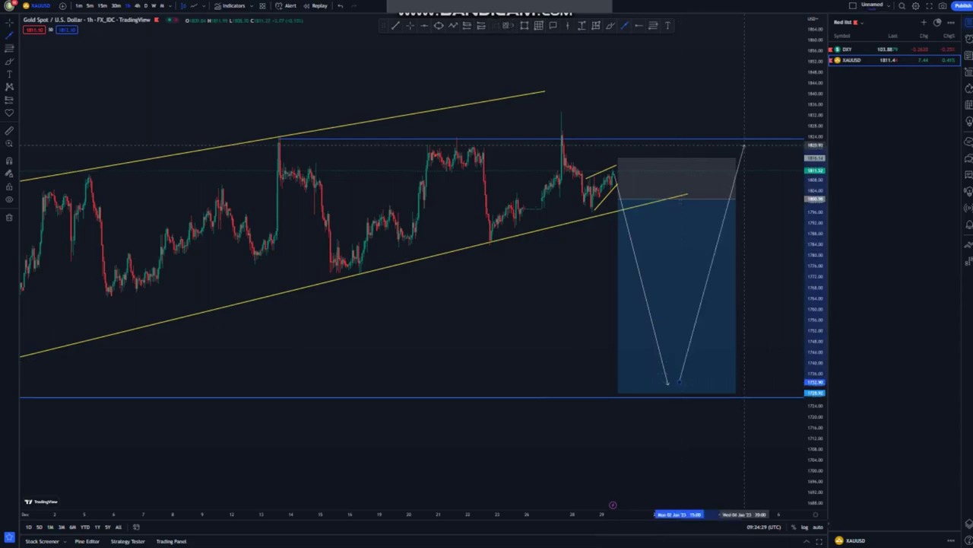
left_click(752, 61)
Brush the climb from the low near 1785 to the 27 December high and a drop inside the short position, and undo the brush drawings.
scroll(800, 297, "down", 3)
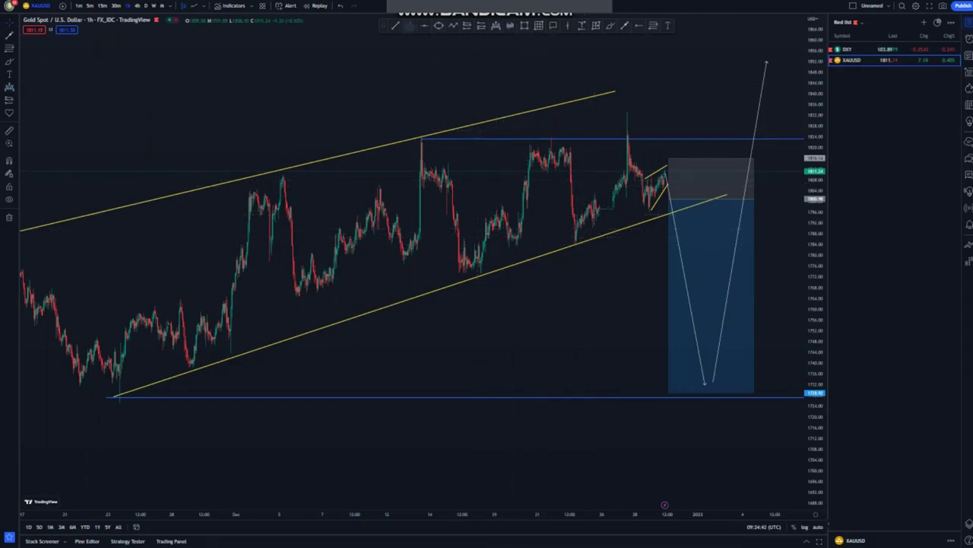
left_click_drag(581, 246, 616, 190)
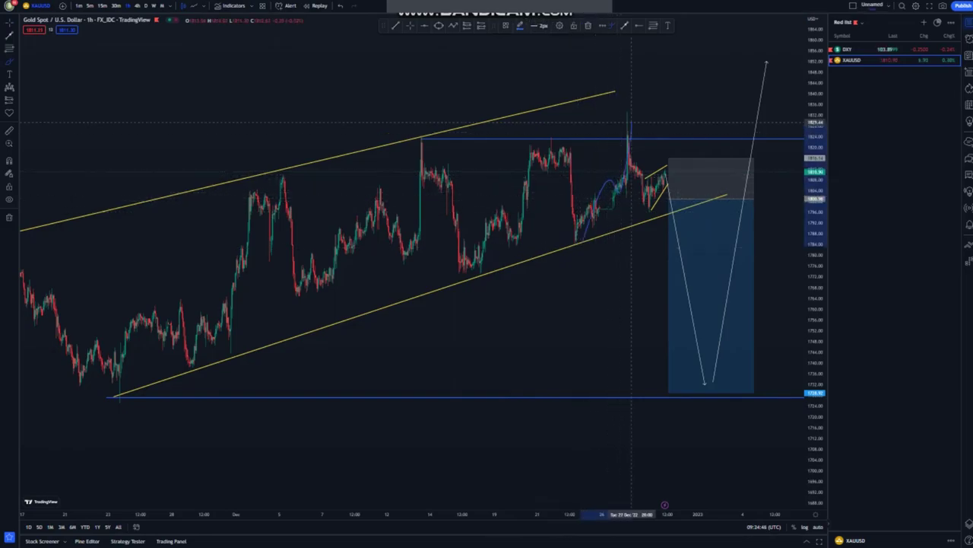
left_click_drag(669, 204, 688, 346)
key("ctrl+z")
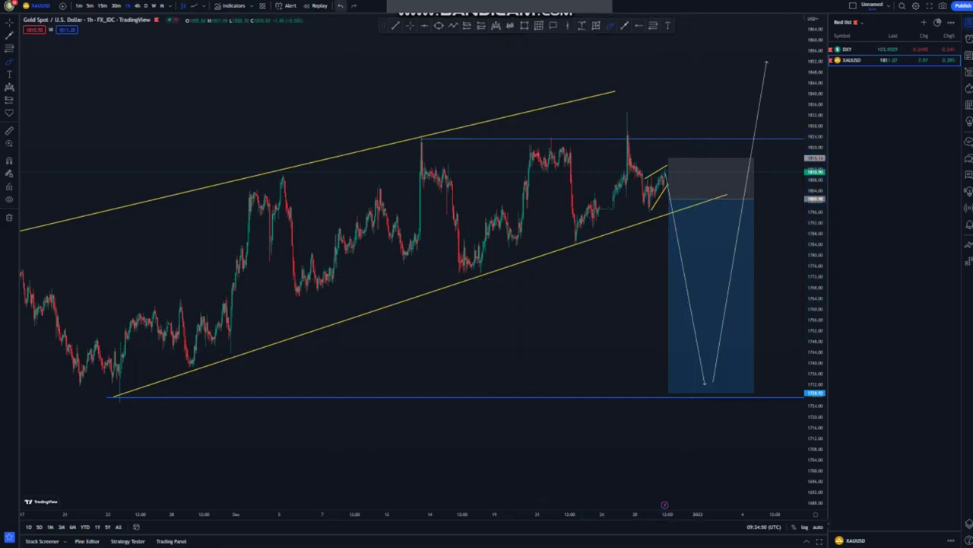
left_click(411, 25)
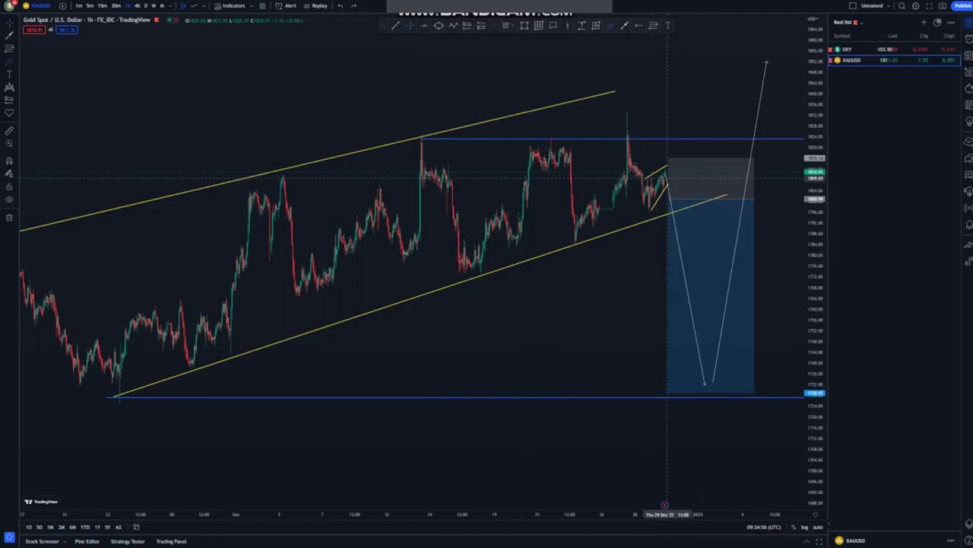
Brush a circled consolidation just below the lower wedge line, followed by a drop to about 1743 and a rise to about 1833.
left_click(674, 239)
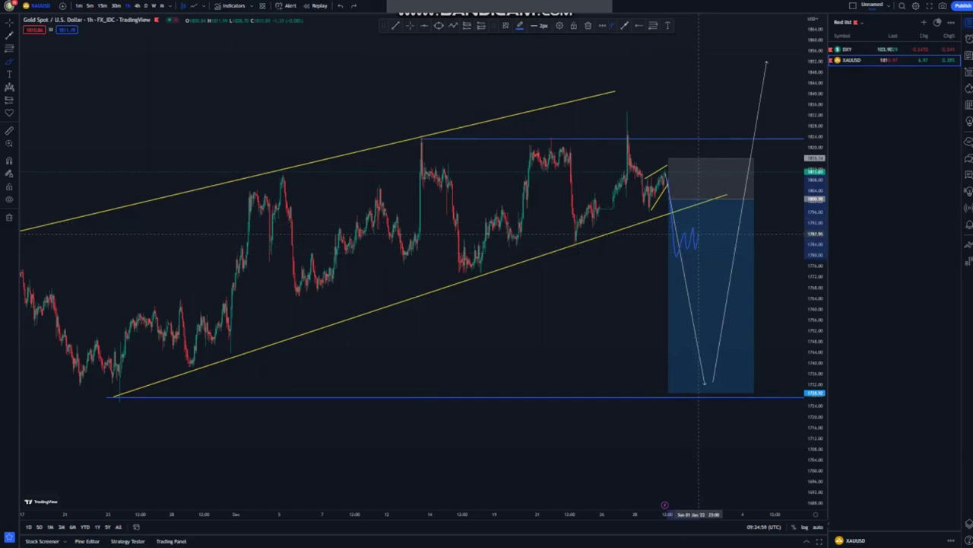
mouse_move(701, 259)
left_mouse_down()
mouse_move(704, 229)
mouse_move(672, 231)
mouse_move(700, 243)
mouse_move(717, 356)
mouse_move(783, 126)
left_mouse_up()
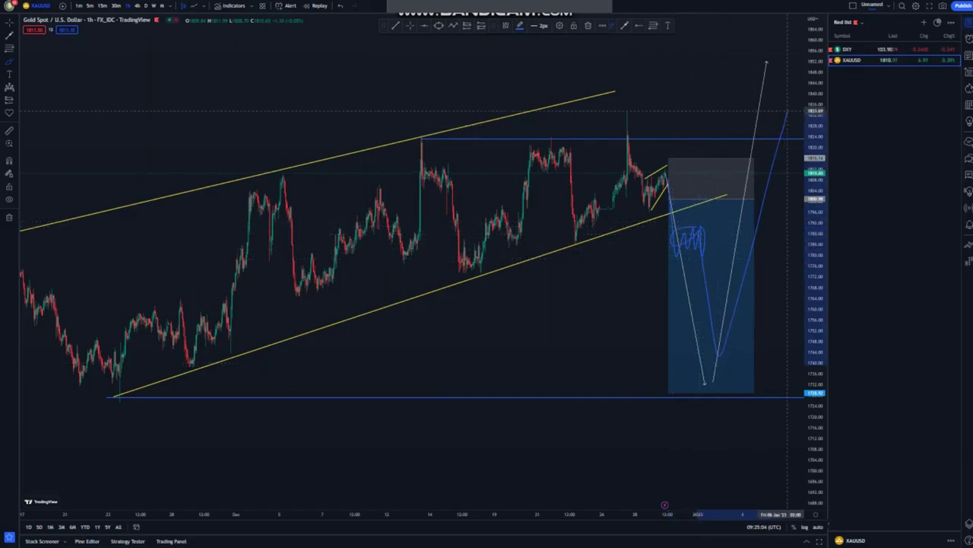
Brush circles around the June high near 1880 and the August high near 1807 where the blue rays start.
scroll(581, 332, "down", 3)
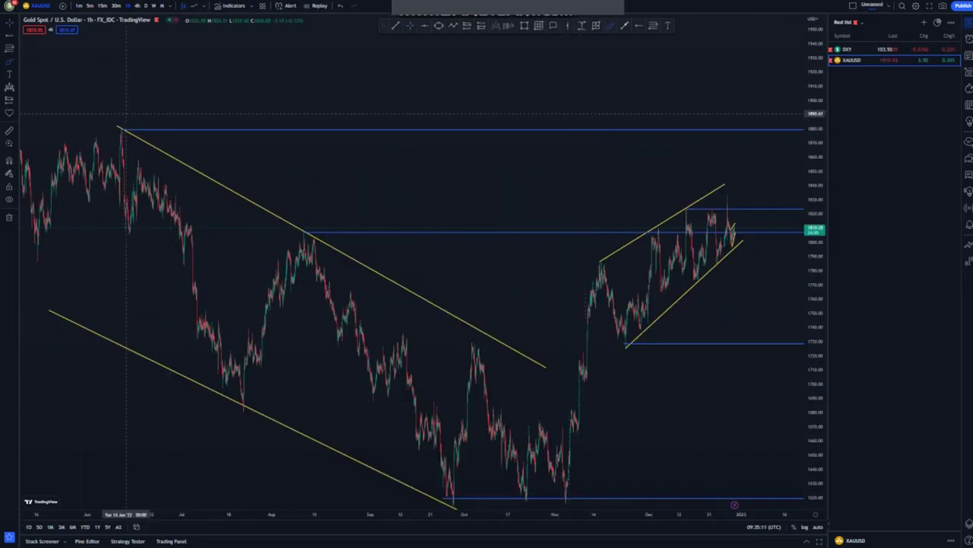
mouse_move(125, 115)
left_mouse_down()
mouse_move(111, 126)
mouse_move(120, 139)
mouse_move(136, 116)
left_mouse_up()
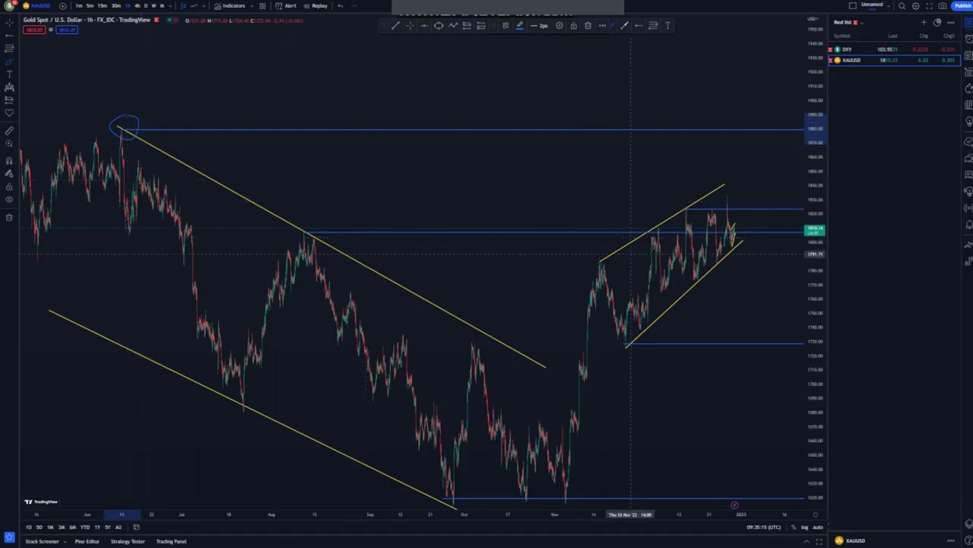
mouse_move(316, 225)
left_mouse_down()
mouse_move(301, 255)
mouse_move(289, 226)
left_mouse_up()
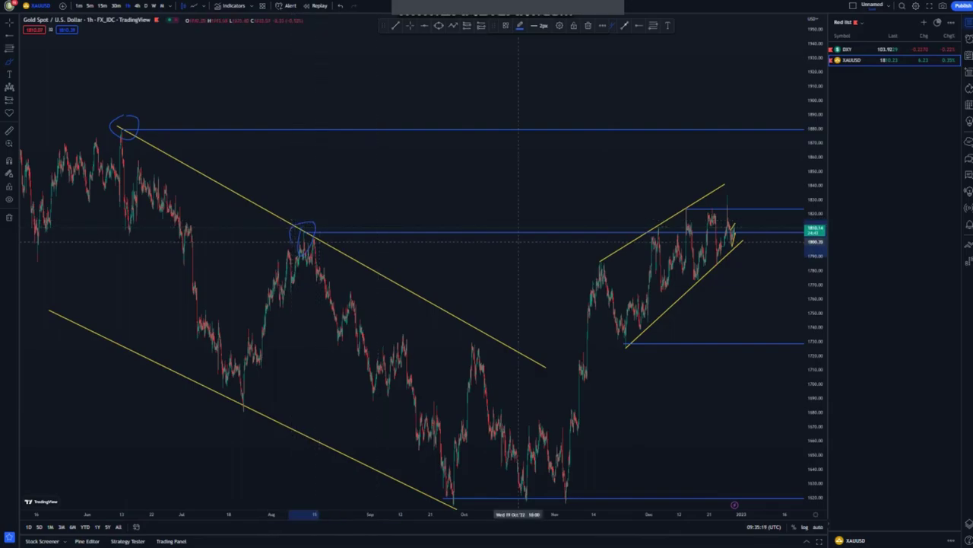
Brush a loop around the November–December rising wedge, delete it, and leave the brush tool.
mouse_move(716, 191)
left_mouse_down()
mouse_move(608, 222)
mouse_move(587, 297)
mouse_move(692, 323)
mouse_move(736, 217)
left_mouse_up()
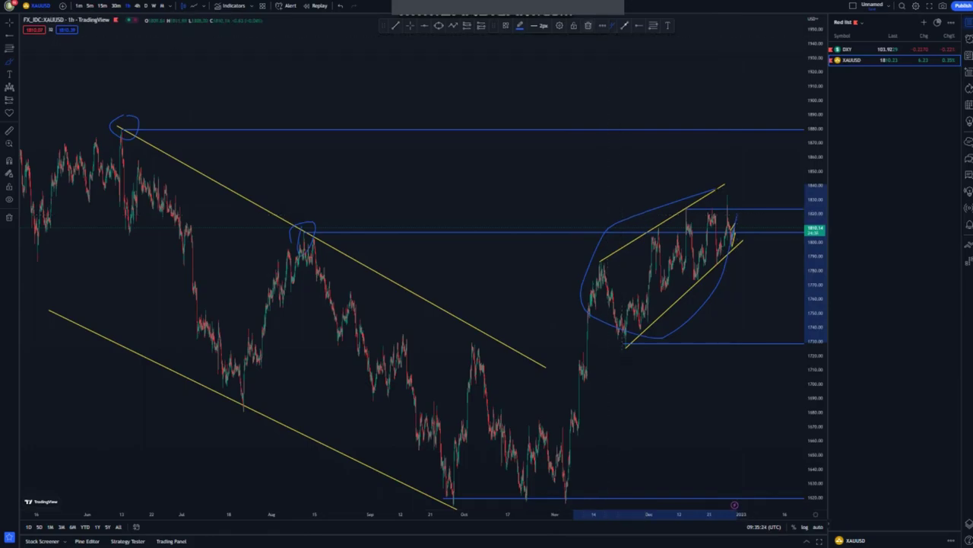
key("Delete")
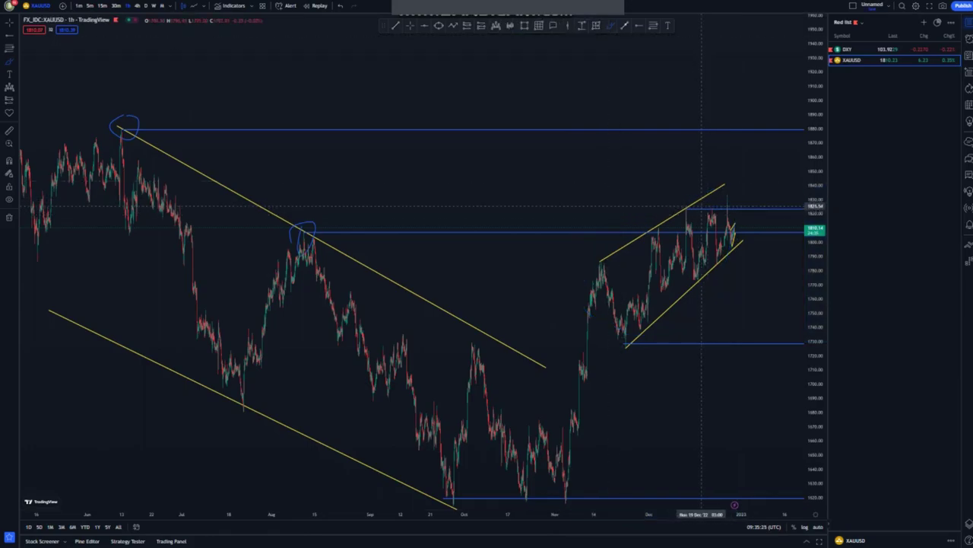
left_click(719, 207)
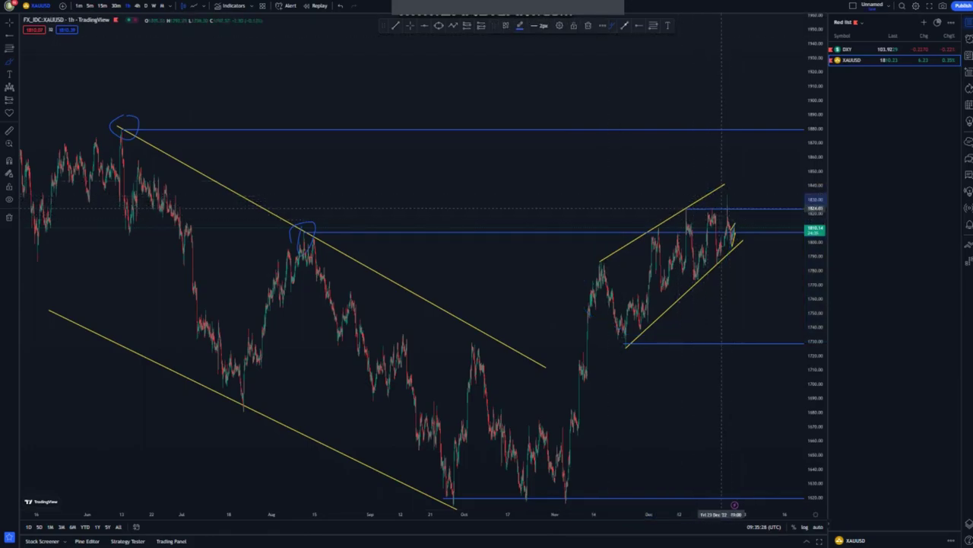
left_click(410, 25)
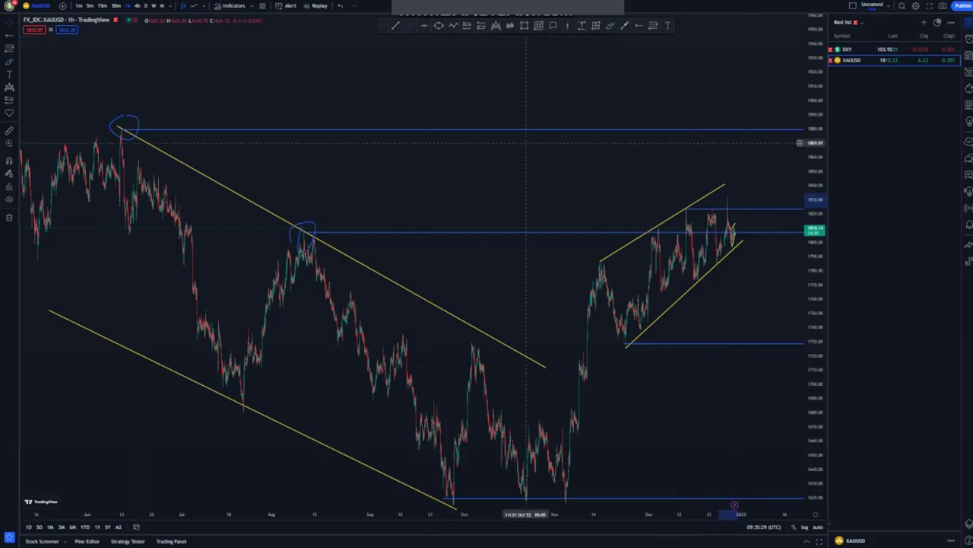
Shorten the yellow rising wedge to the December swings, running its upper line from about 1820 to 1834 and starting its lower line near 1767.
left_click(847, 49)
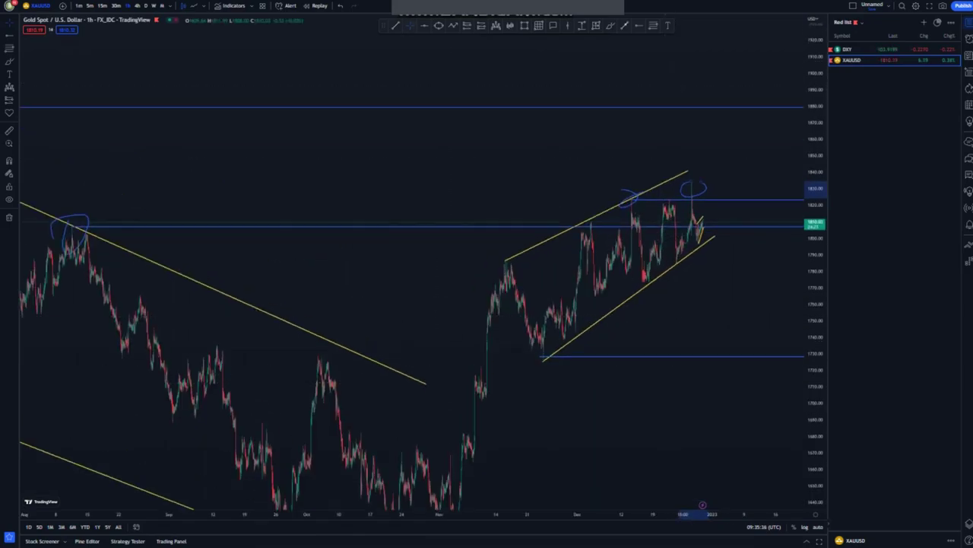
left_click_drag(543, 361, 635, 292)
left_click_drag(505, 258, 612, 204)
left_click_drag(687, 170, 703, 181)
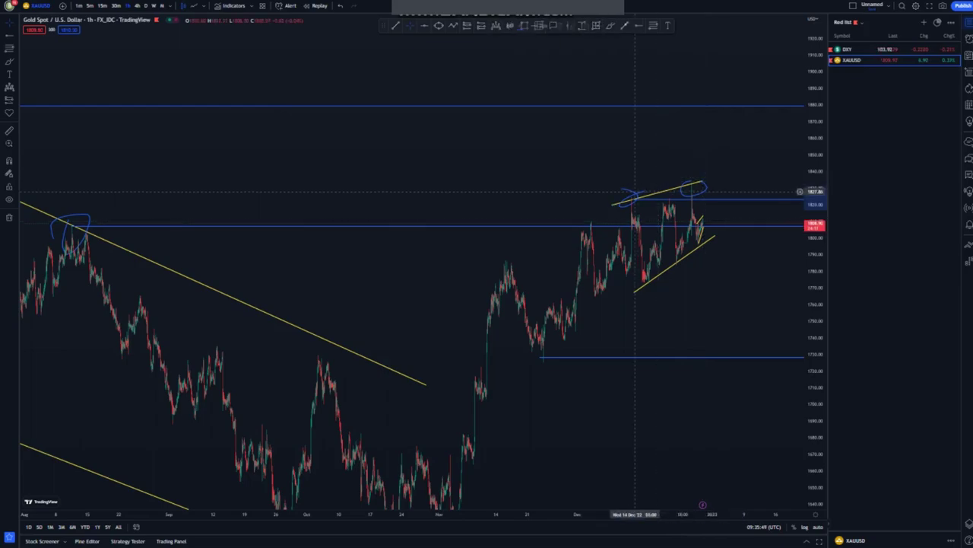
Delete the brush circles around the two December highs and draw a projection arrow from about 1803 up to about 1828.
key("Delete")
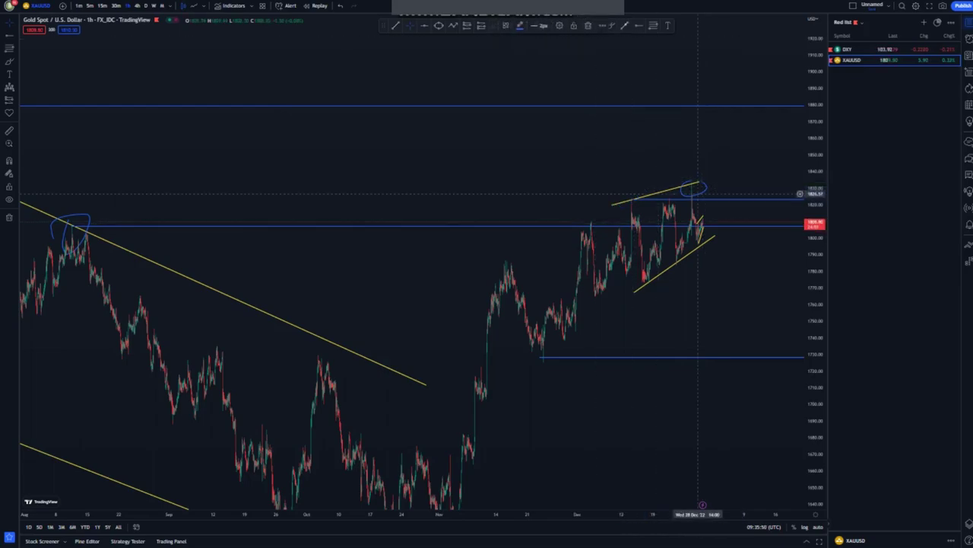
scroll(703, 191, "up", 2)
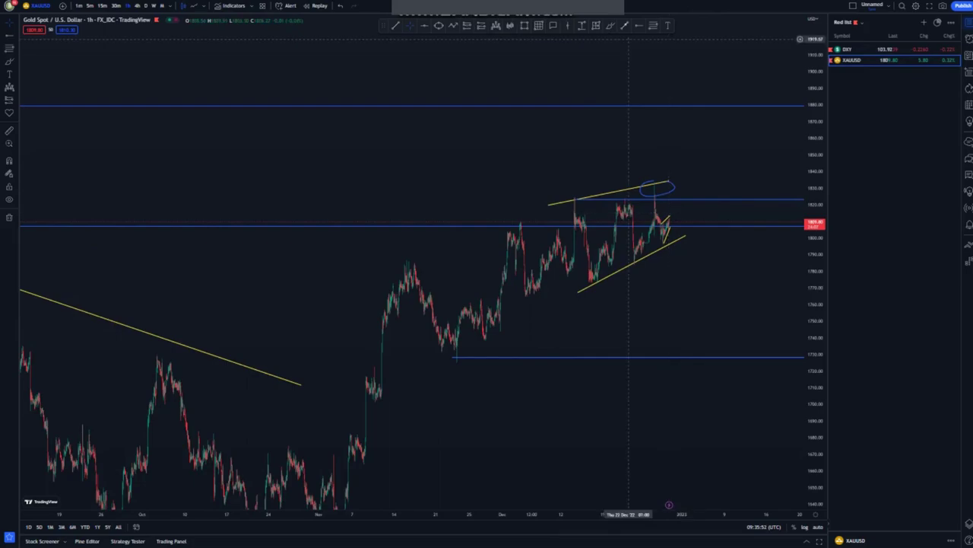
left_click_drag(665, 232, 675, 191)
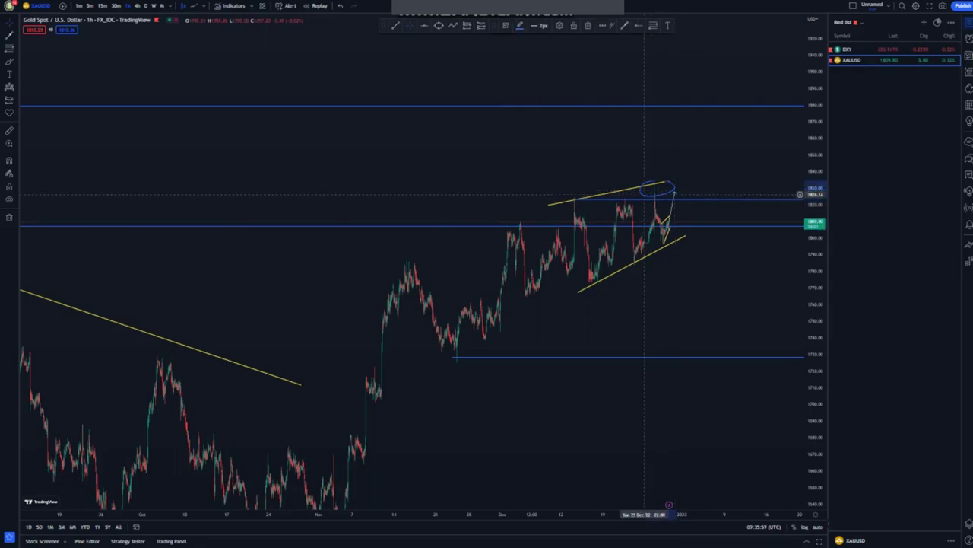
left_click(588, 25)
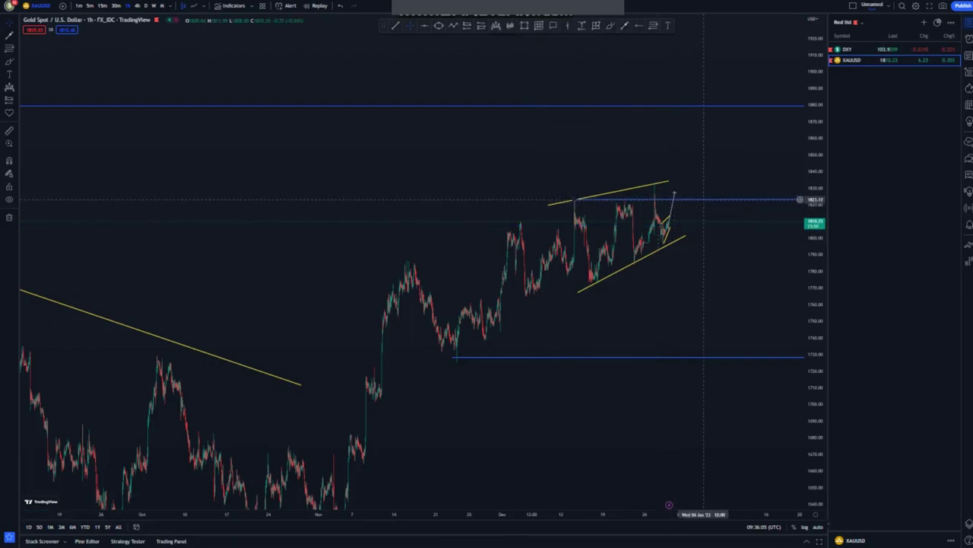
Delete the blue horizontal rays near 1807 and 1823.
left_click(574, 199)
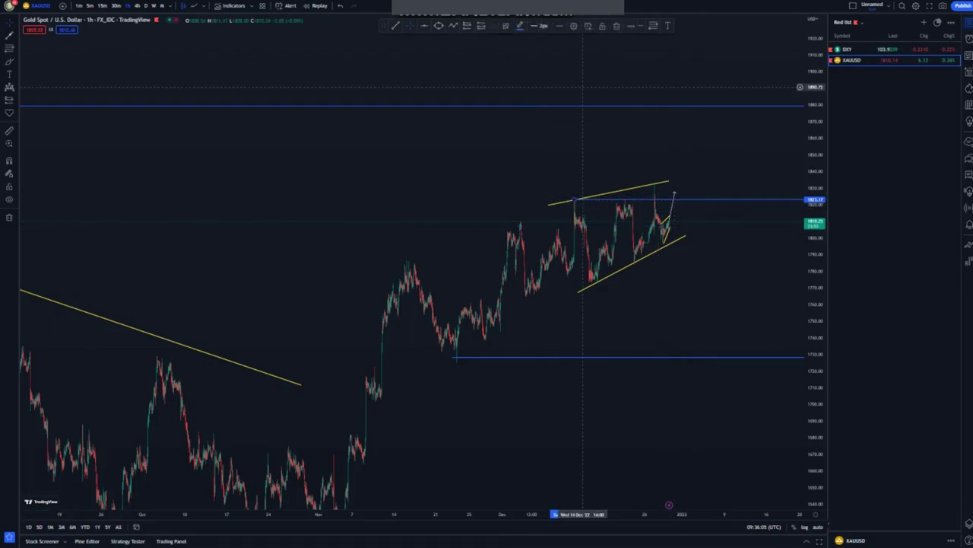
key("Delete")
scroll(673, 270, "up", 2)
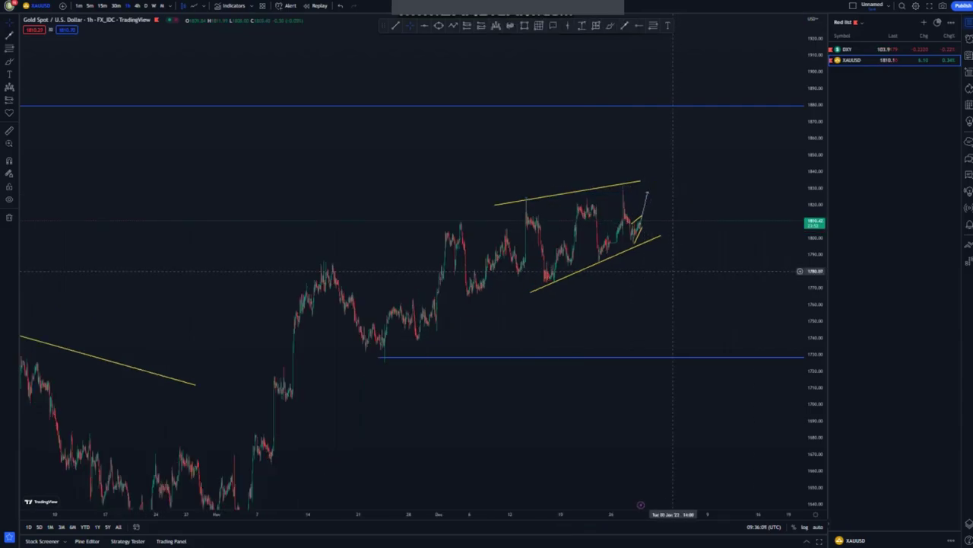
Move the left ends of the wedge lines to about 1824 and 1770, and draw a horizontal ray at 1773.61 from the mid-December low.
left_click_drag(494, 204, 520, 198)
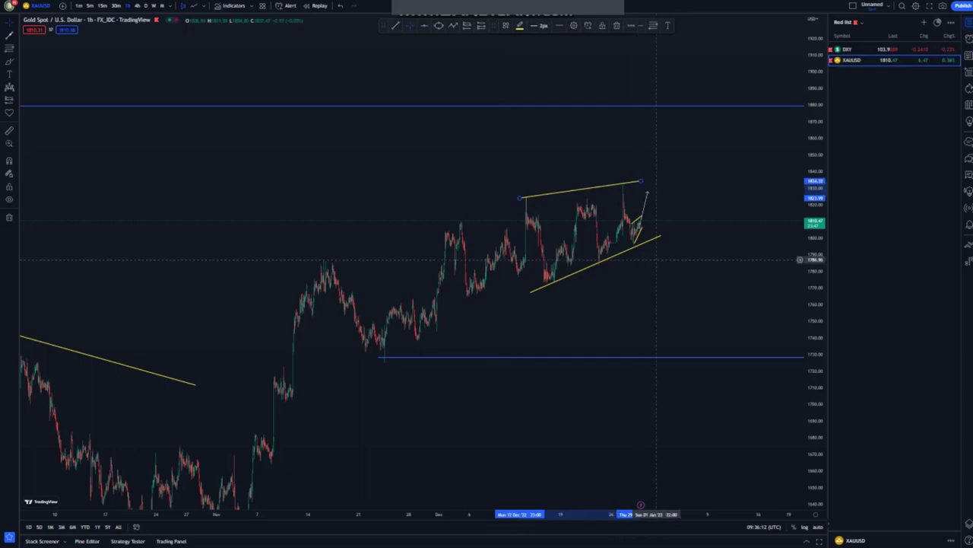
left_click_drag(530, 291, 540, 286)
left_click(609, 277)
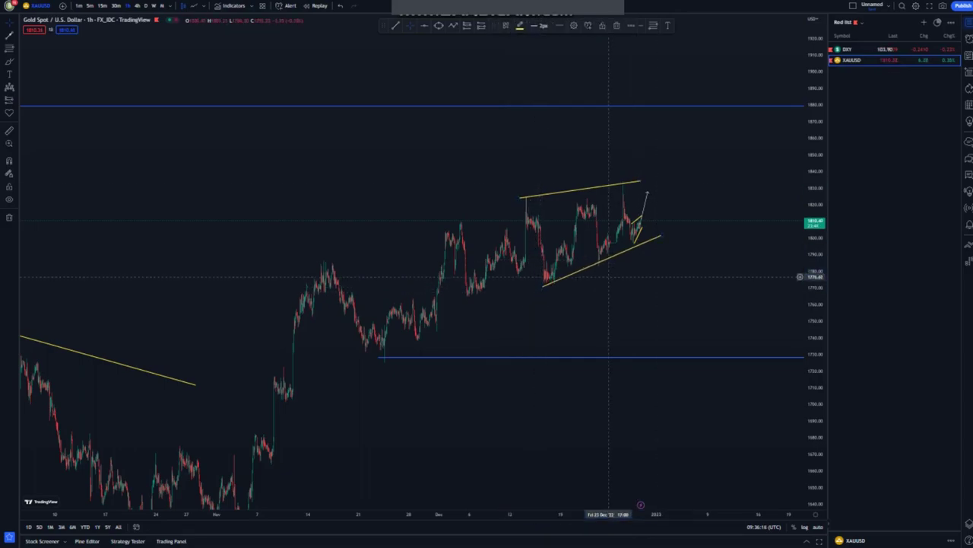
left_click(554, 281)
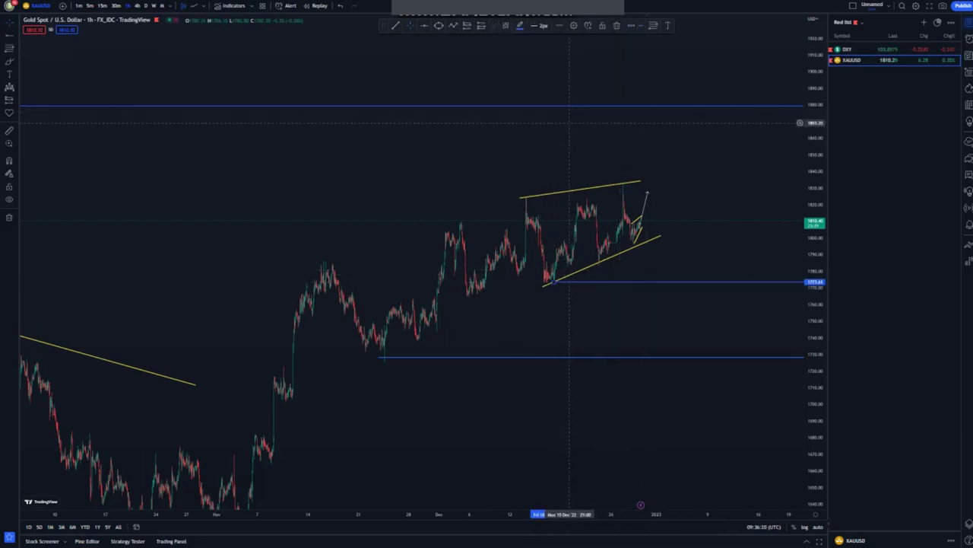
key("Escape")
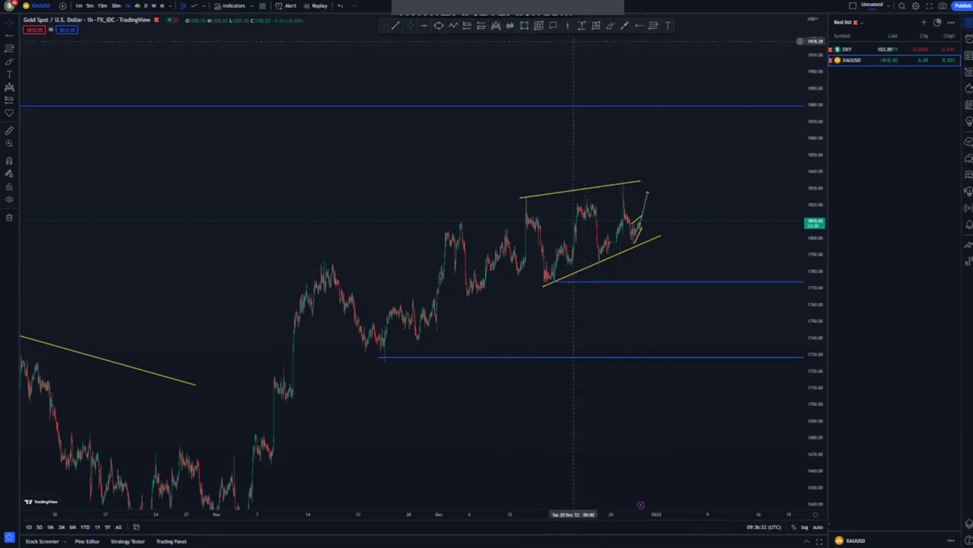
Brush a narrow zigzag consolidation between about 1828 and 1816 beyond the arrow tip, followed by a rise to about 1875.
left_click(647, 193)
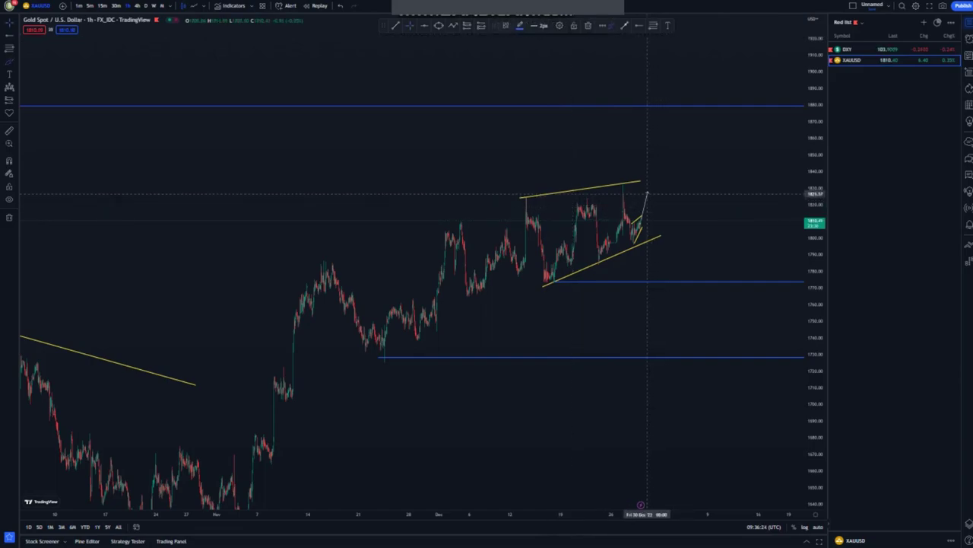
left_click(661, 216)
mouse_move(649, 191)
left_mouse_down()
mouse_move(678, 195)
mouse_move(668, 211)
left_mouse_up()
left_click(669, 211)
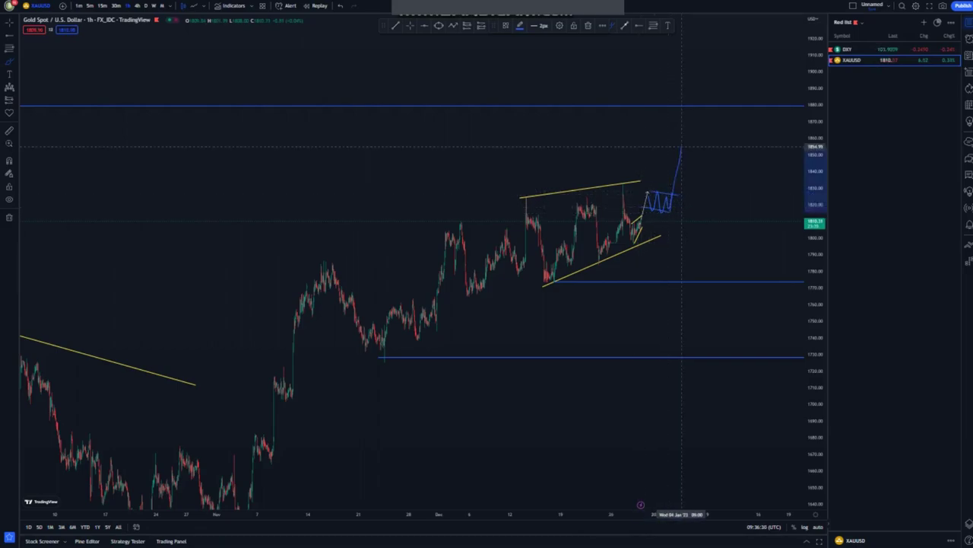
double_click(688, 114)
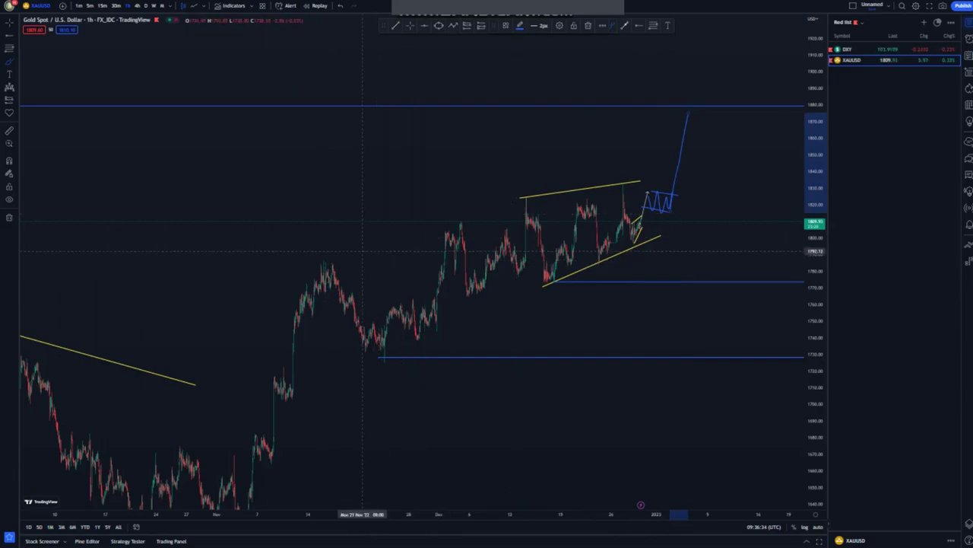
Draw a rising trend line over the highs from the mid-November peak near 1783 to about 1869 in early January.
left_click(325, 260)
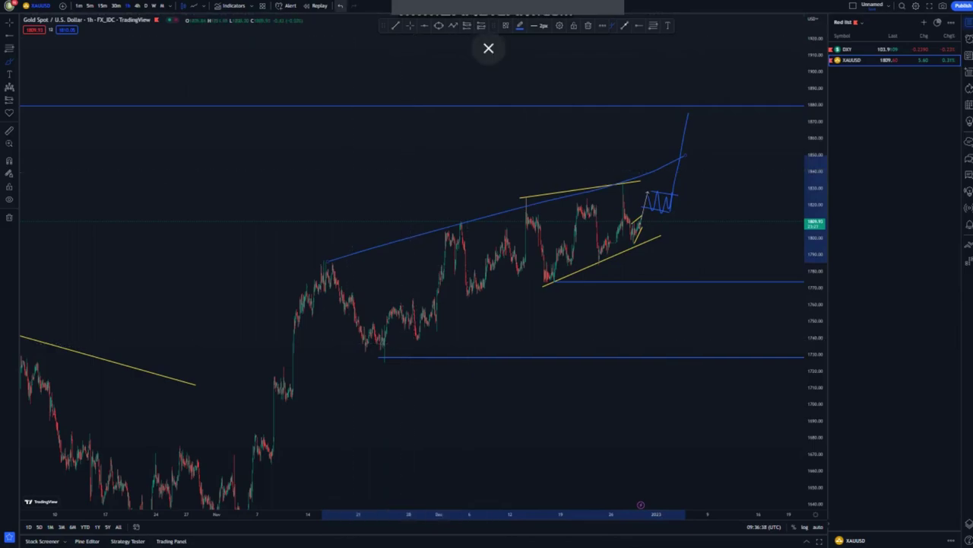
left_click(340, 5)
left_click(395, 25)
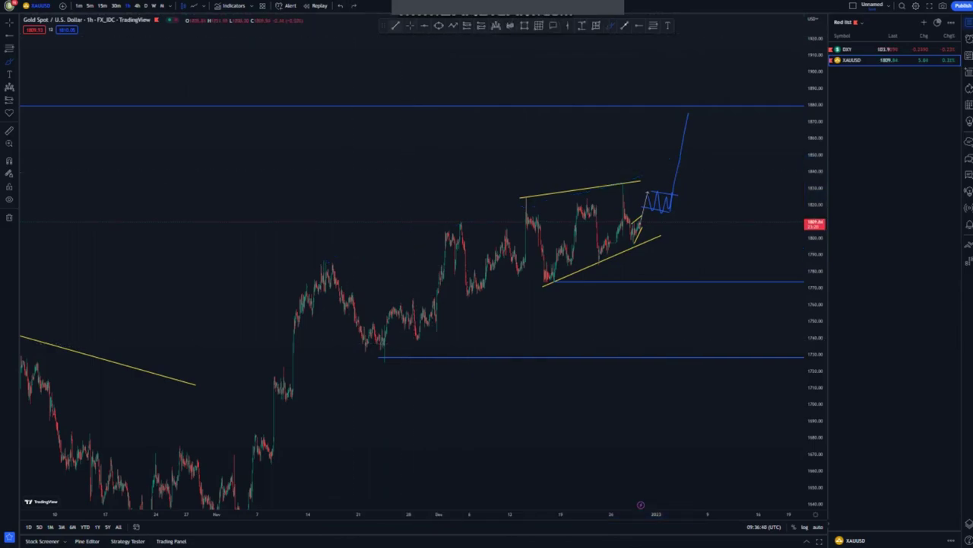
left_click(316, 265)
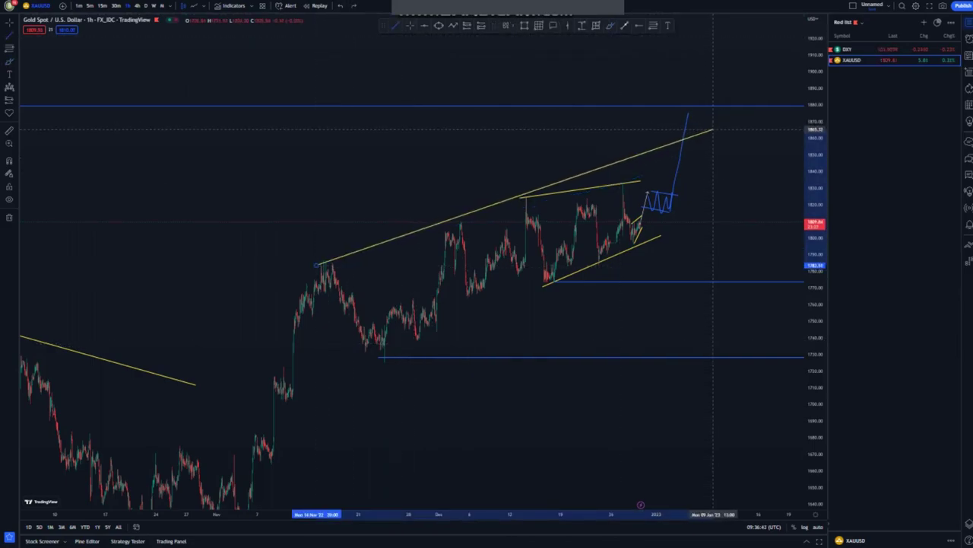
left_click(703, 108)
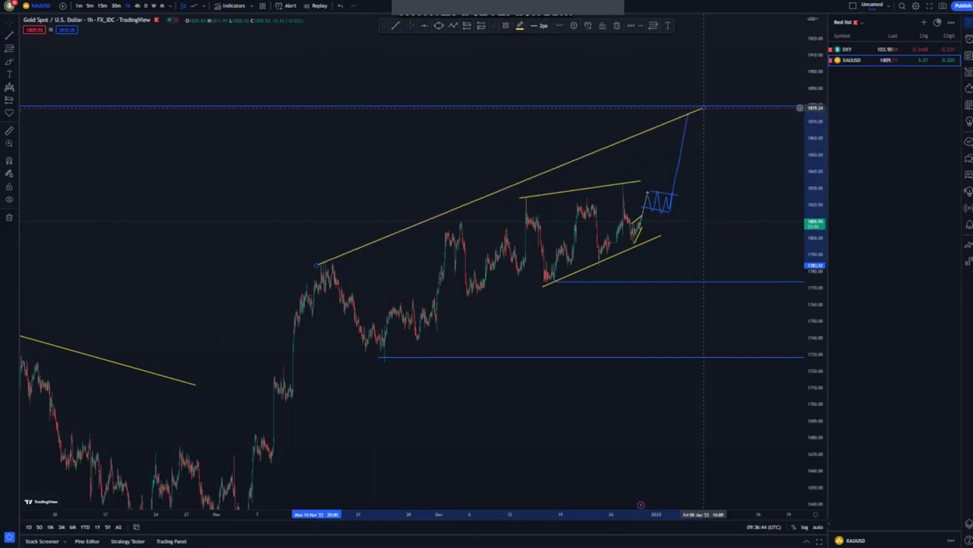
left_click_drag(702, 105, 709, 123)
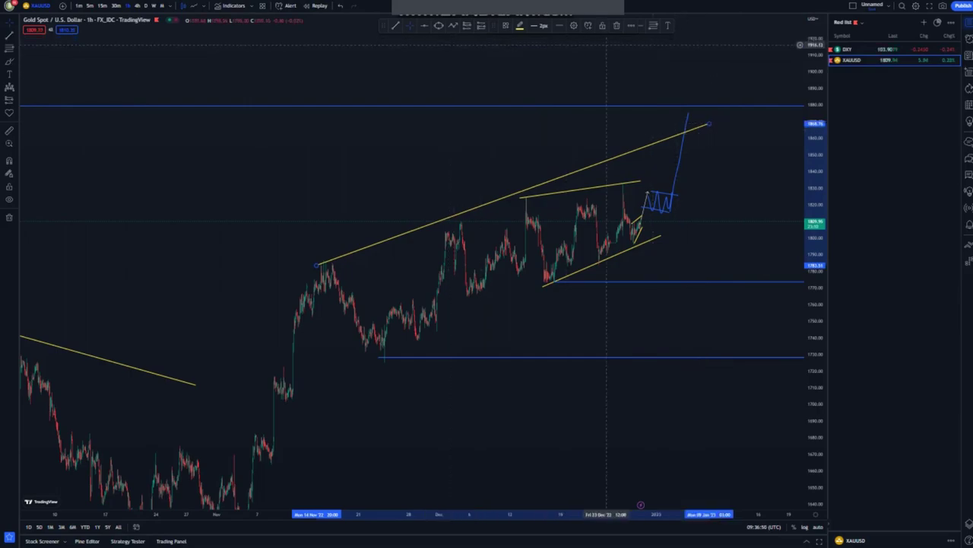
Draw a lower trend line from about 1721 below the 23 November low to about 1815, and an arrow from 1879 down to about 1738.
left_click(401, 309)
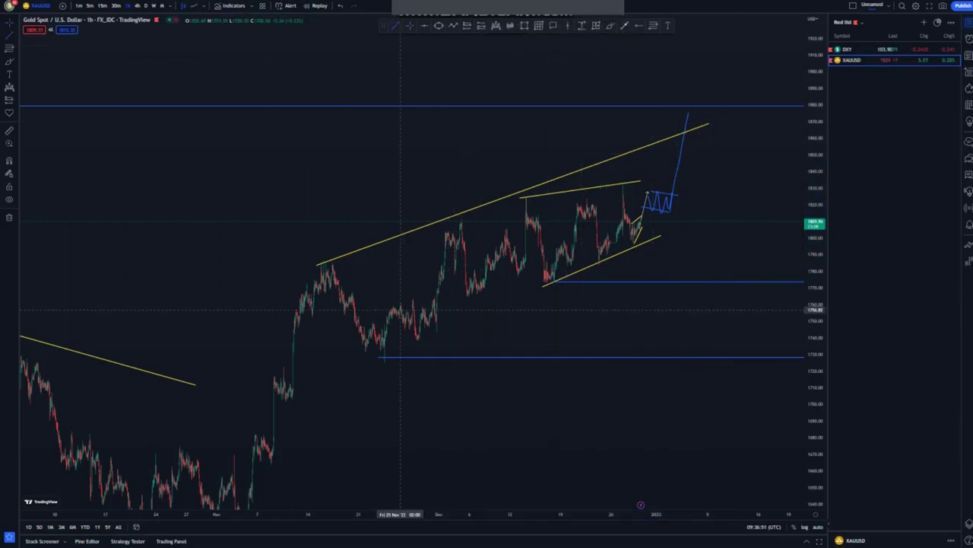
left_click(380, 369)
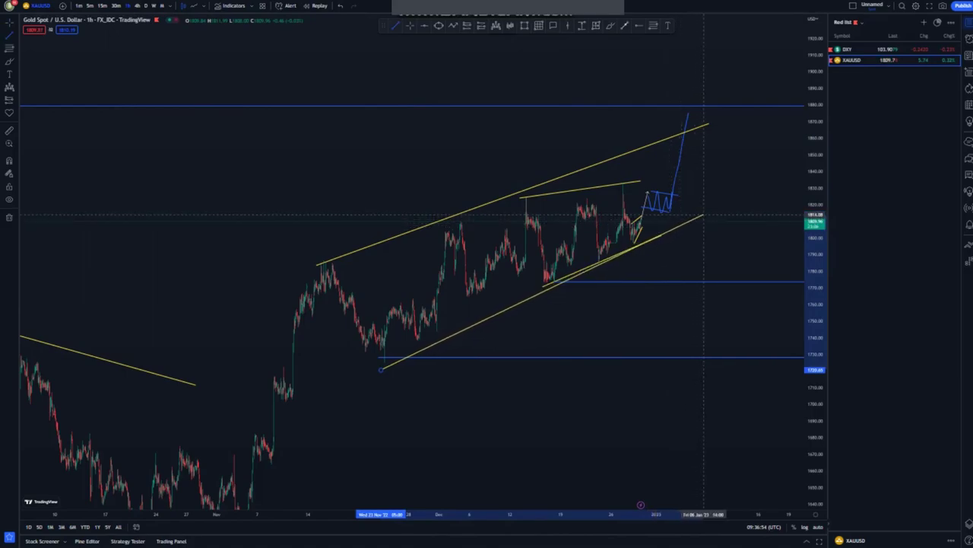
left_click(705, 212)
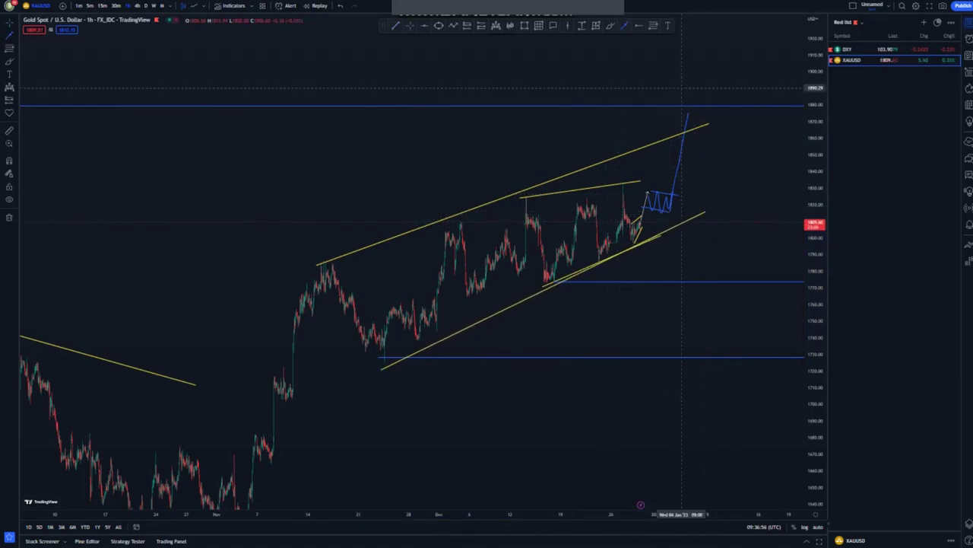
left_click(690, 107)
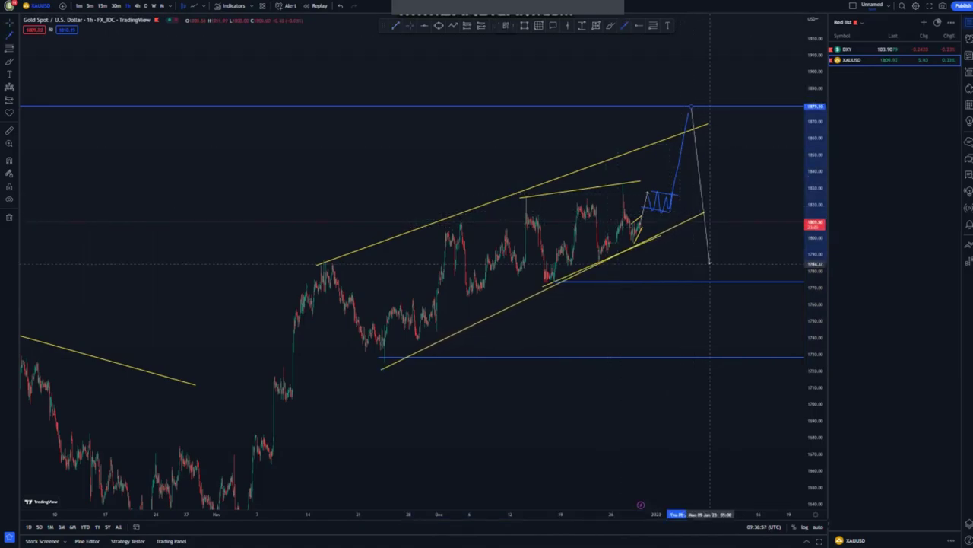
left_click(728, 340)
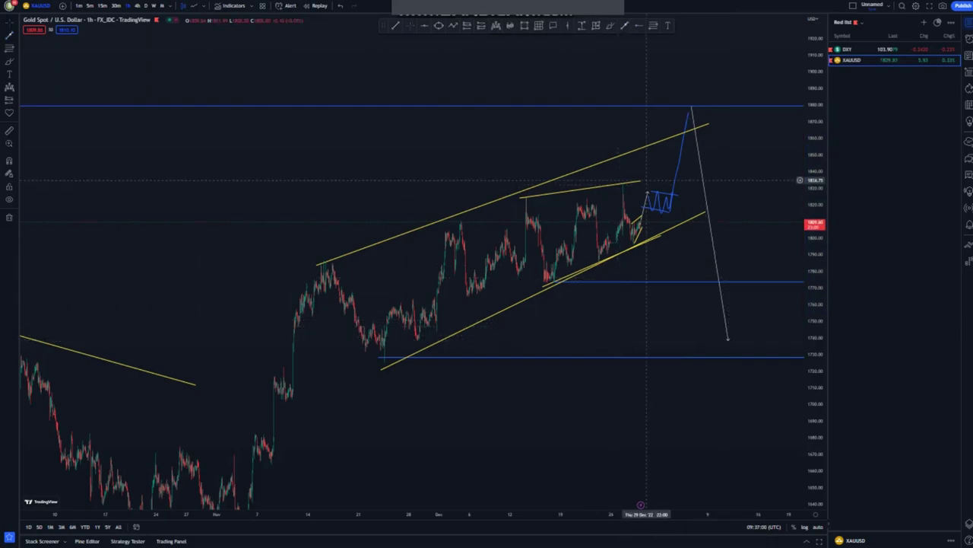
Undo the downward arrow, both long trend lines and the brushed rise above the consolidation.
left_click(340, 5)
left_click(340, 5)
left_click(340, 5)
left_click(340, 6)
left_click(340, 5)
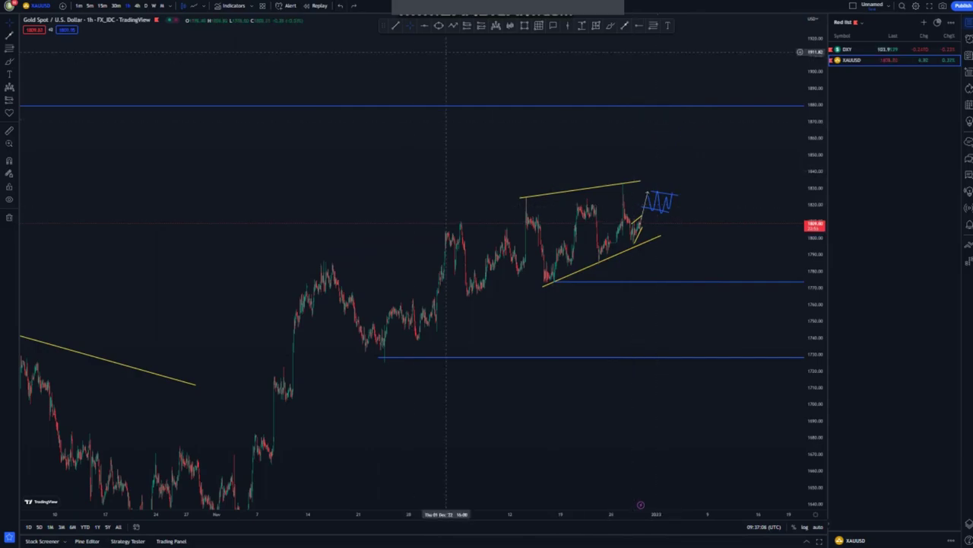
Delete the brushed zigzag and the two brush strokes bounding the consolidation.
left_click(671, 196)
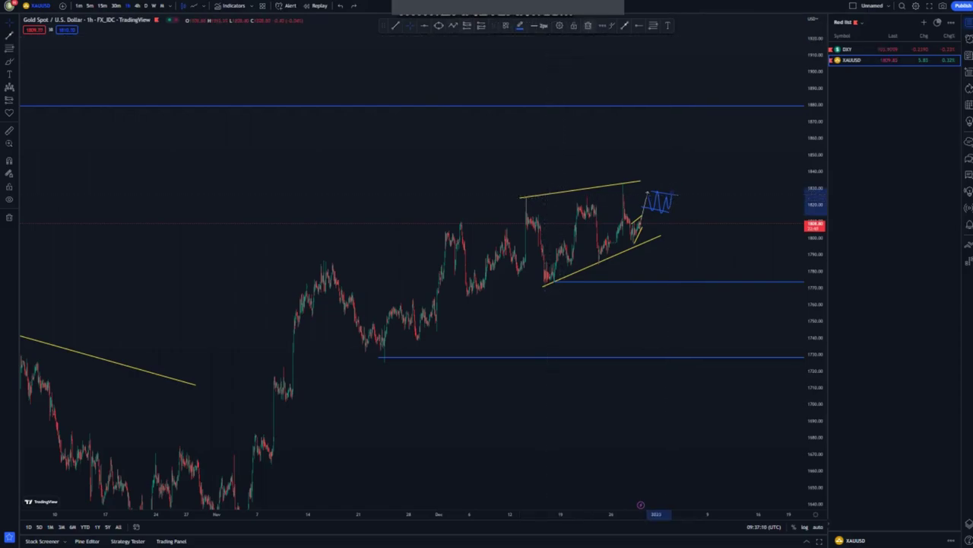
key("Delete")
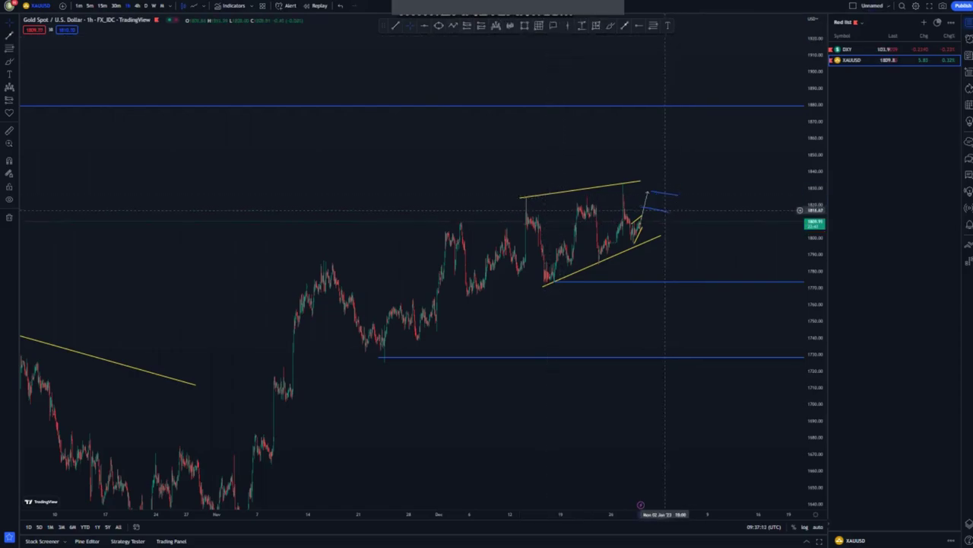
left_click(666, 210)
left_click(588, 25)
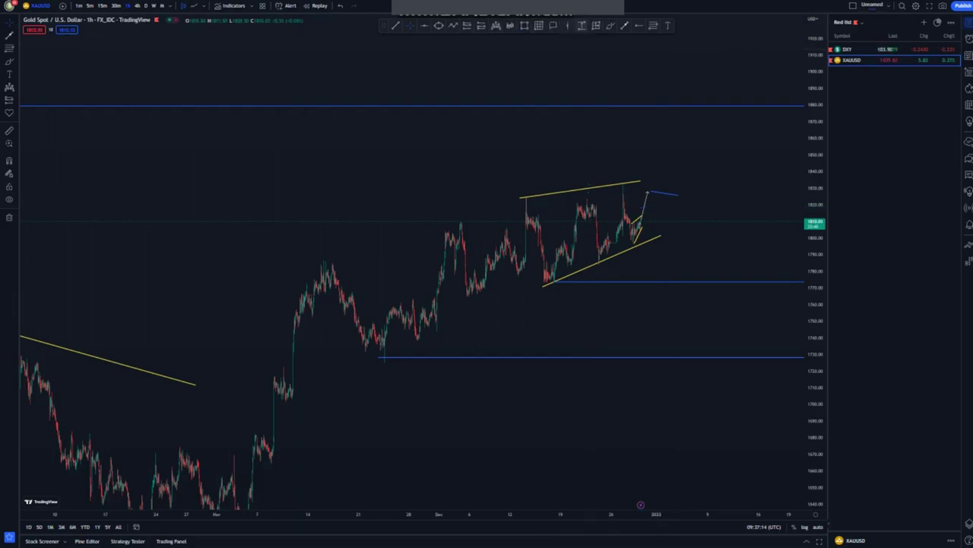
left_click(669, 194)
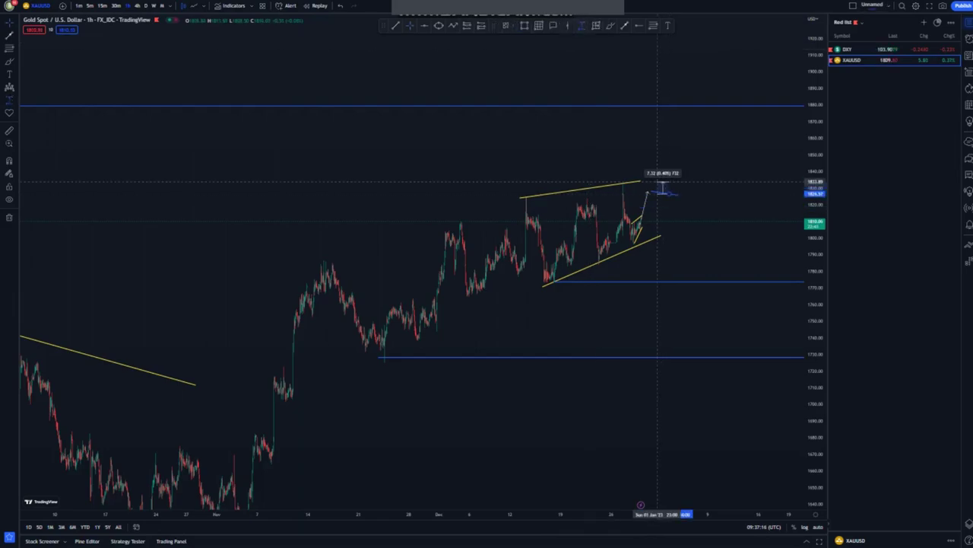
key("Escape")
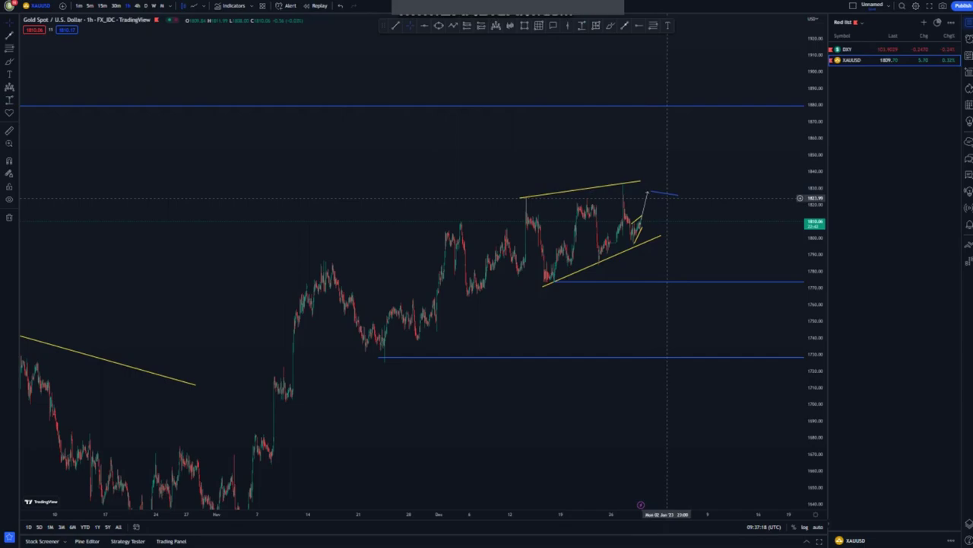
left_click(670, 193)
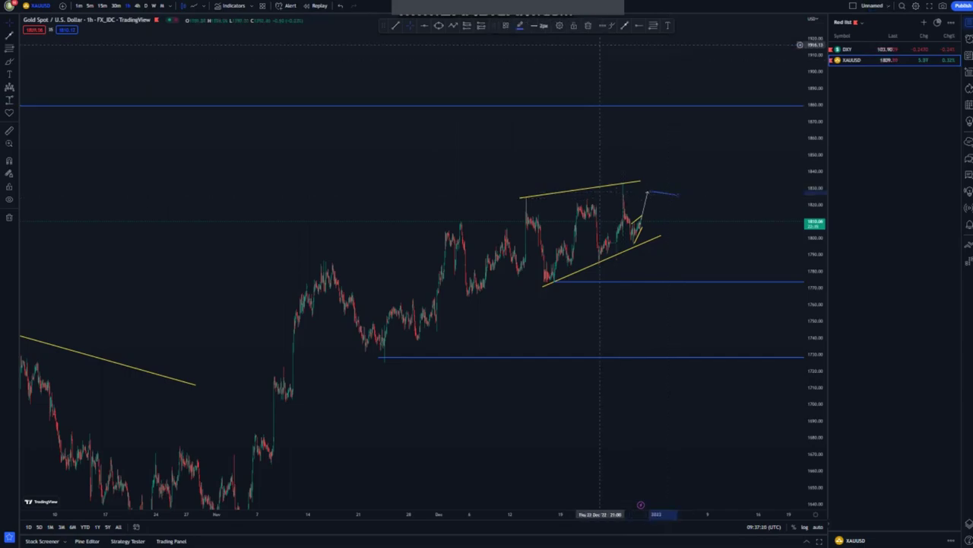
left_click(588, 25)
Lower the right end of the lower wedge line to about 1780 and open its additional options.
left_click(659, 238)
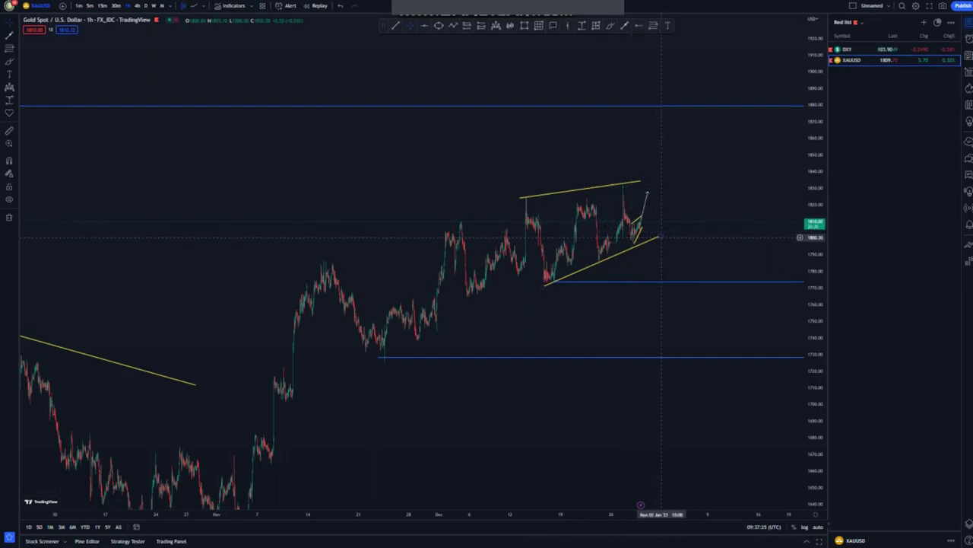
left_click_drag(660, 238, 666, 272)
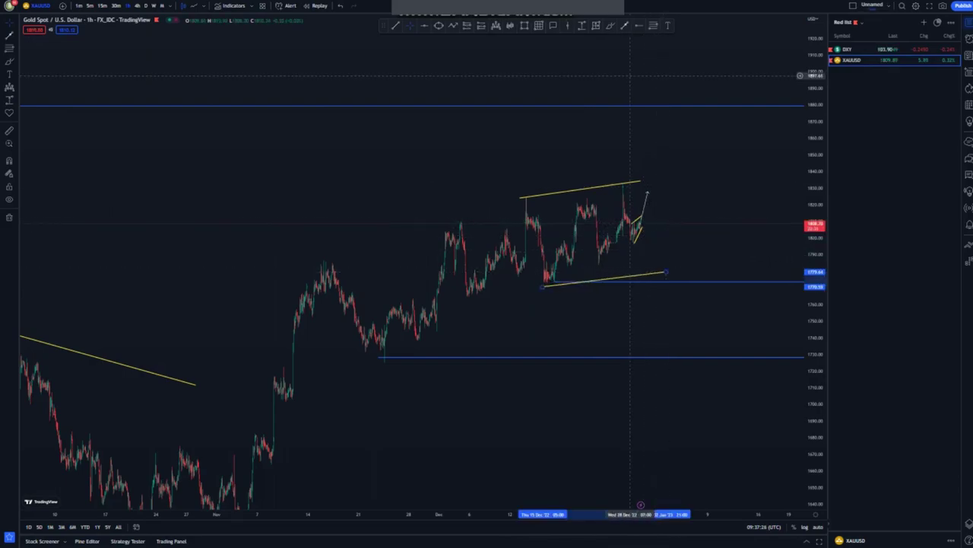
left_click(630, 25)
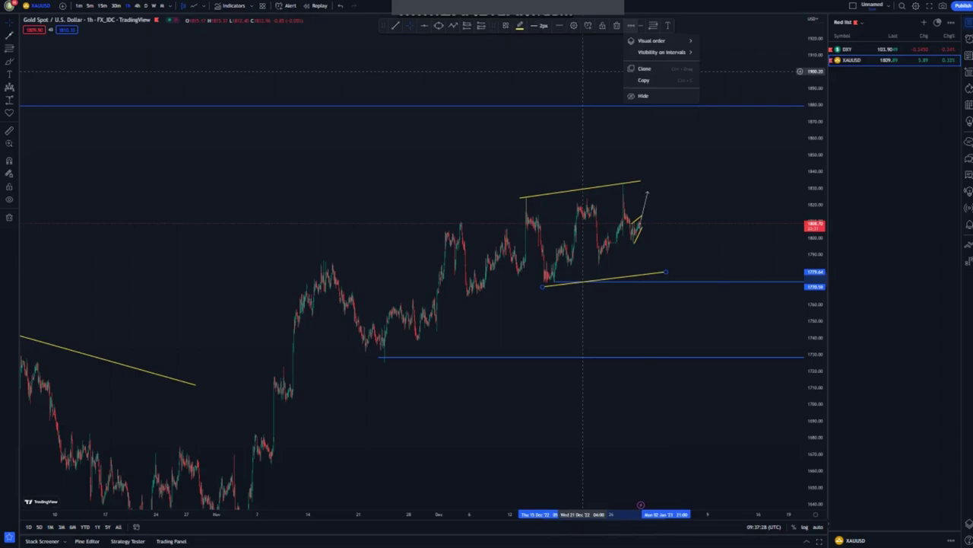
Draw an arrow from about 1809 down to about 1780, and extend the upper wedge line to about 1836 and the lower to about 1783.
left_click(582, 70)
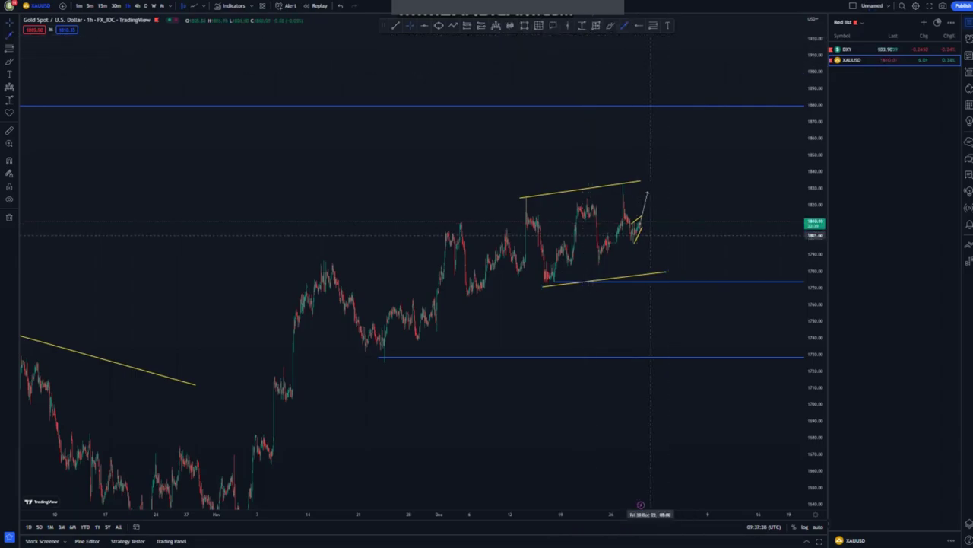
left_click_drag(643, 222, 653, 271)
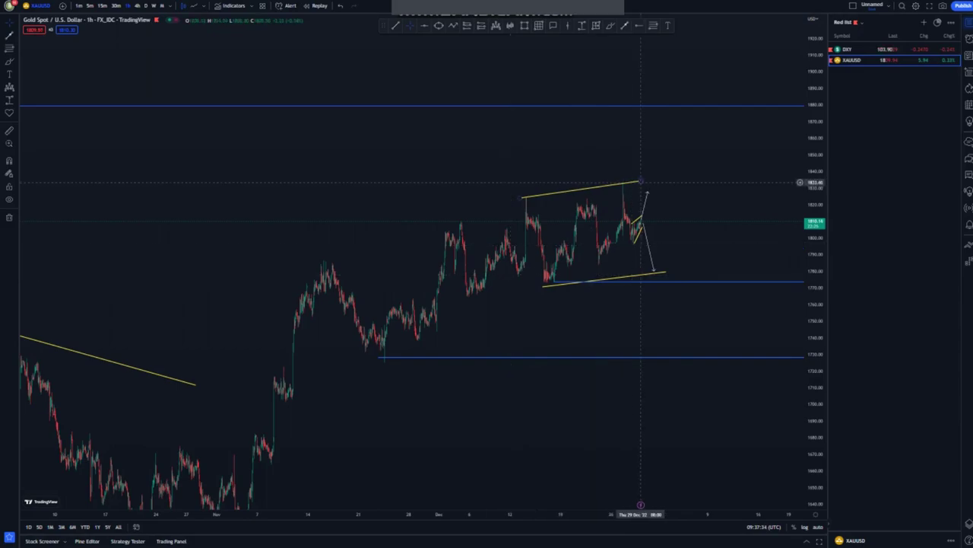
left_click_drag(641, 182, 655, 178)
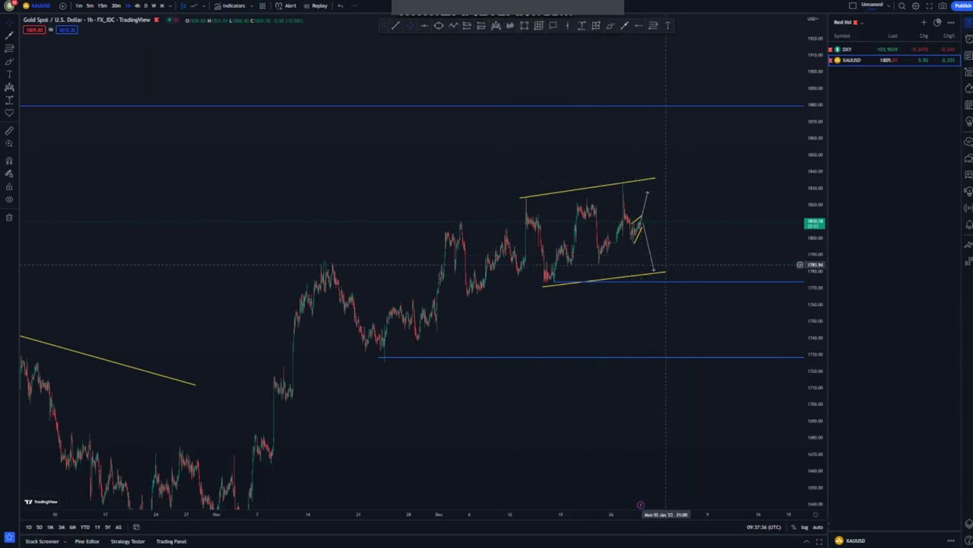
left_click_drag(664, 271, 674, 266)
Delete the upward arrow that starts at the small flag near the latest price.
left_click(647, 203)
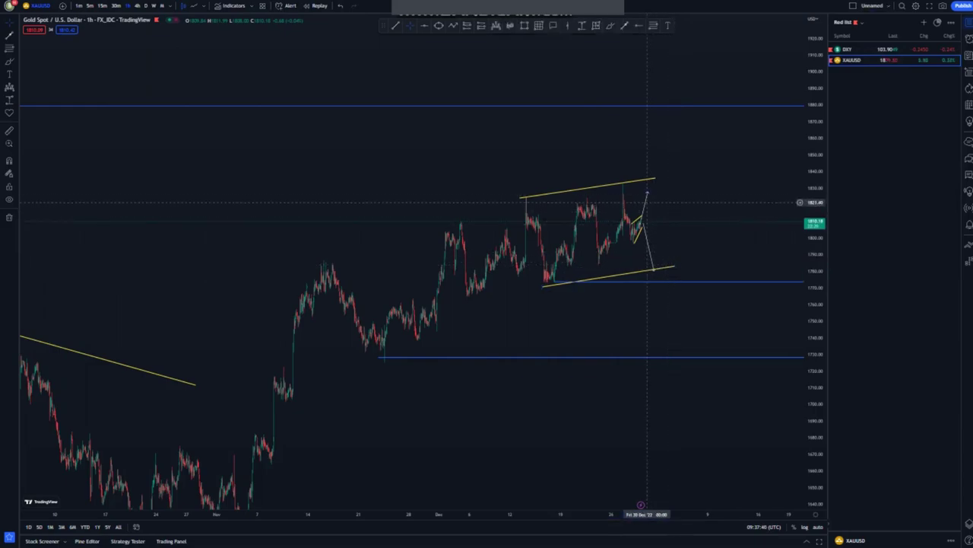
left_click(645, 201)
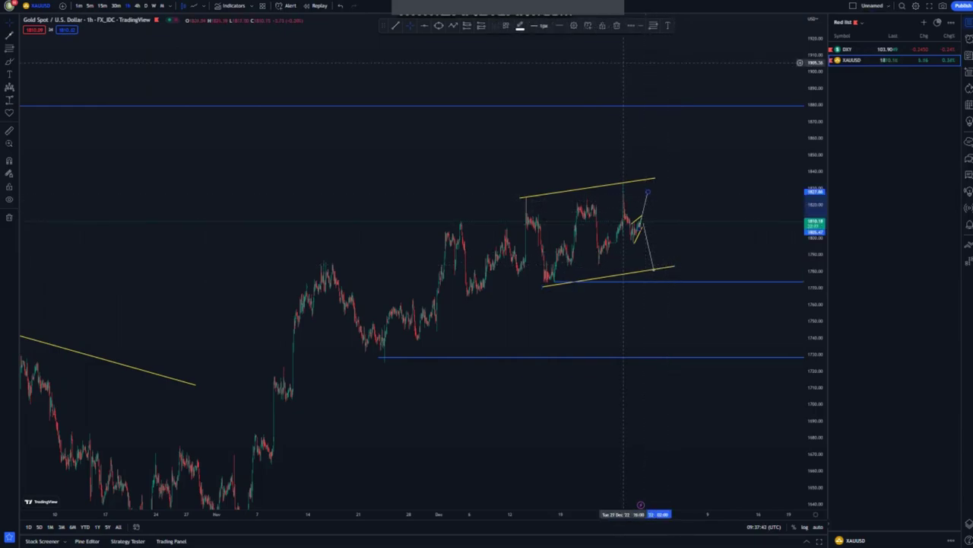
left_click(617, 26)
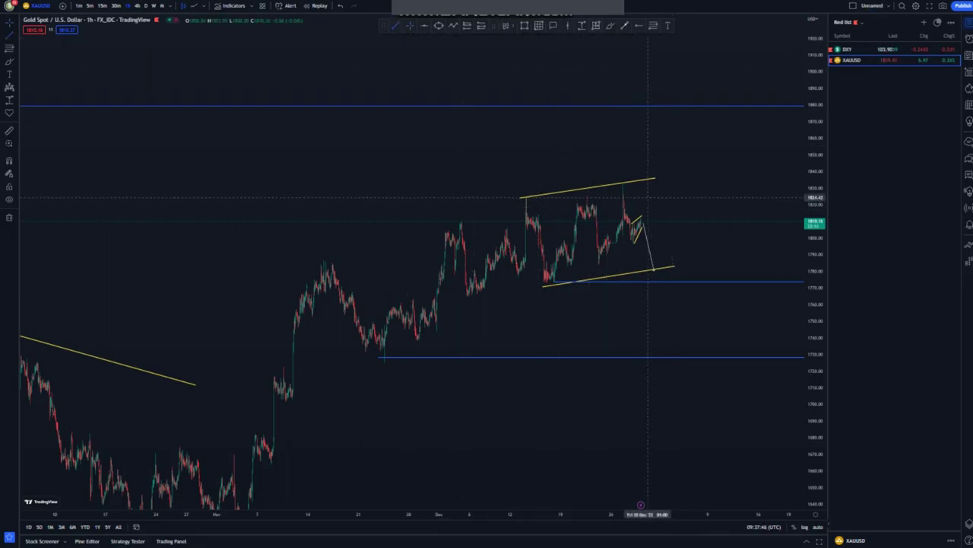
Draw two descending trend lines around the projected drop, from about 1833 to 1782 and from about 1803 to 1781.
left_click(625, 185)
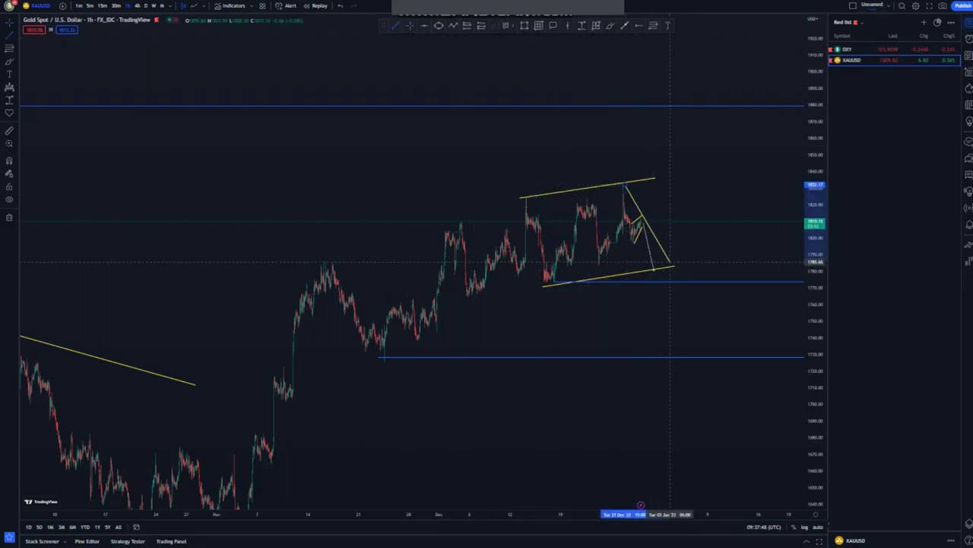
left_click(669, 269)
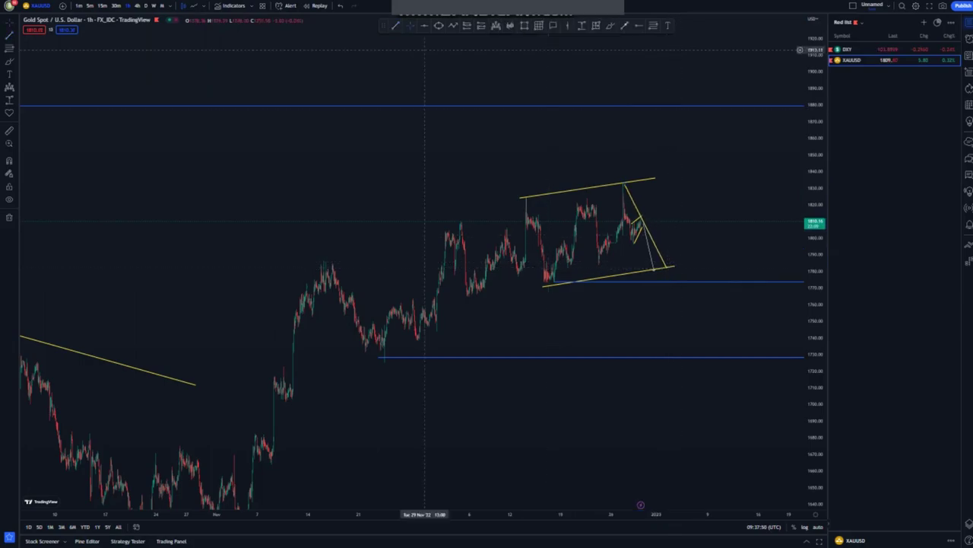
left_click(395, 25)
left_click(625, 232)
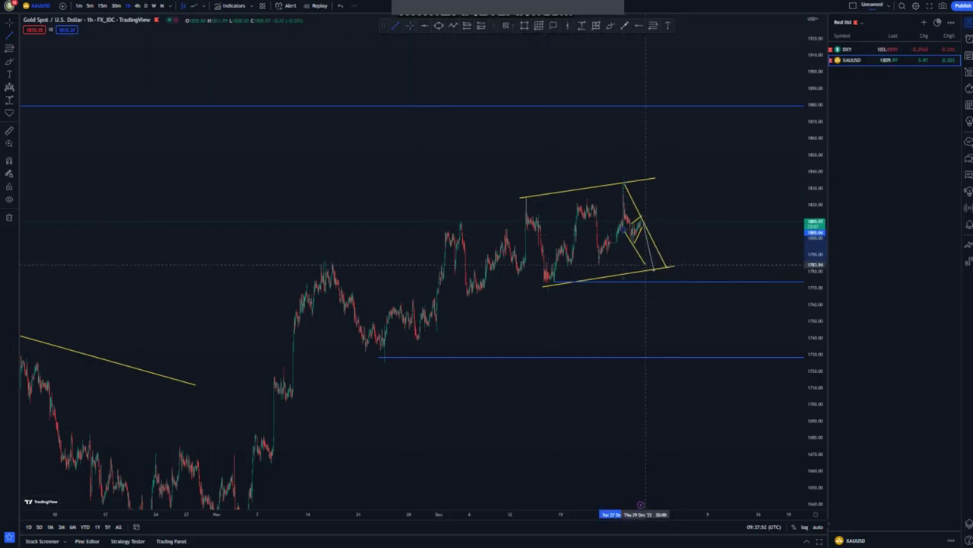
left_click(653, 269)
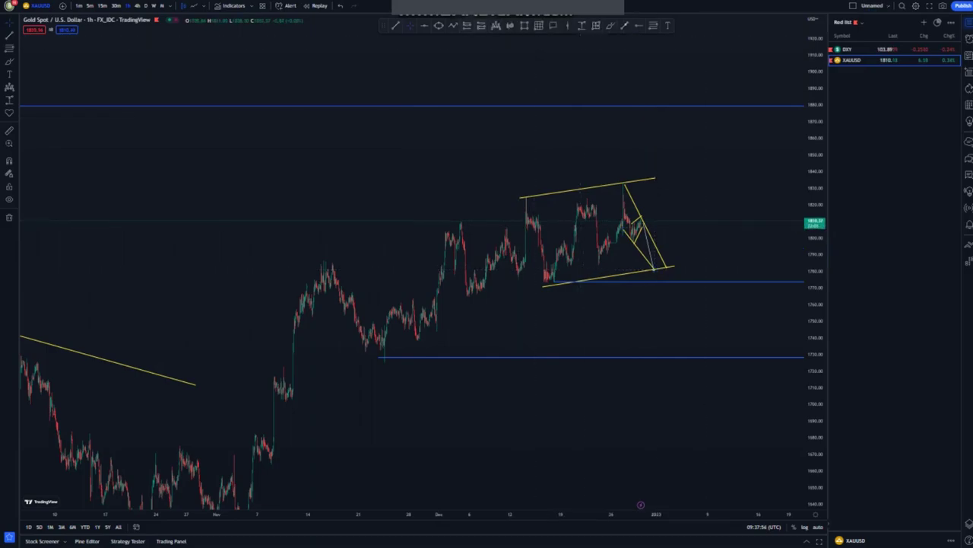
Place a long position with entry at 1789.54, target at 1879.10 and stop at about 1770.
left_click(660, 255)
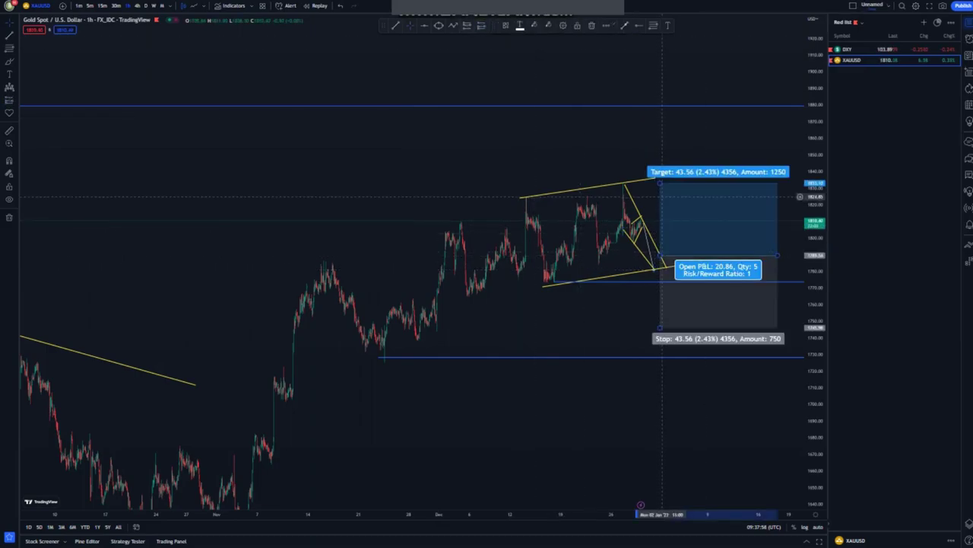
left_click_drag(660, 182, 660, 106)
left_click_drag(660, 329, 660, 287)
left_click(521, 384)
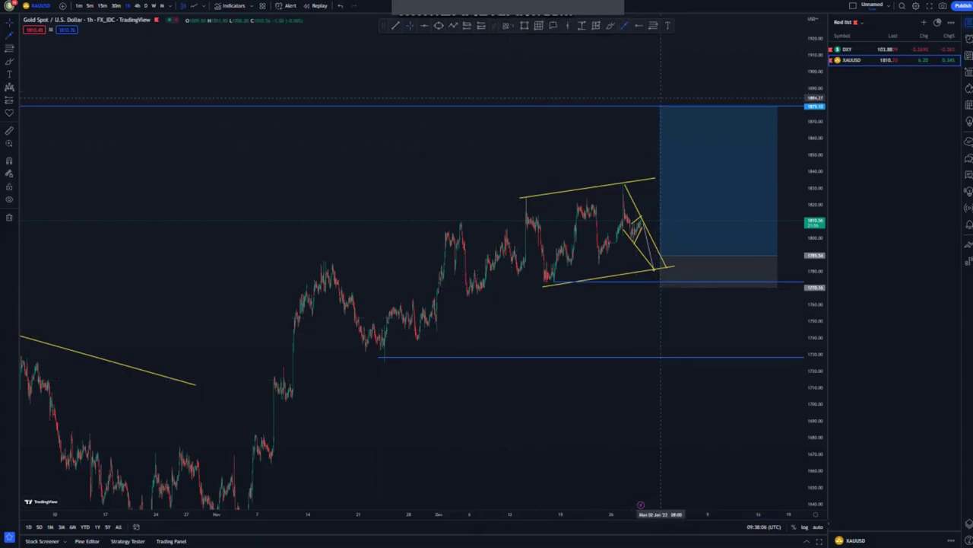
Draw a long downward arrow from the upper blue level at about 1878 to about 1699.
left_click(670, 108)
left_click(733, 406)
left_click(663, 384)
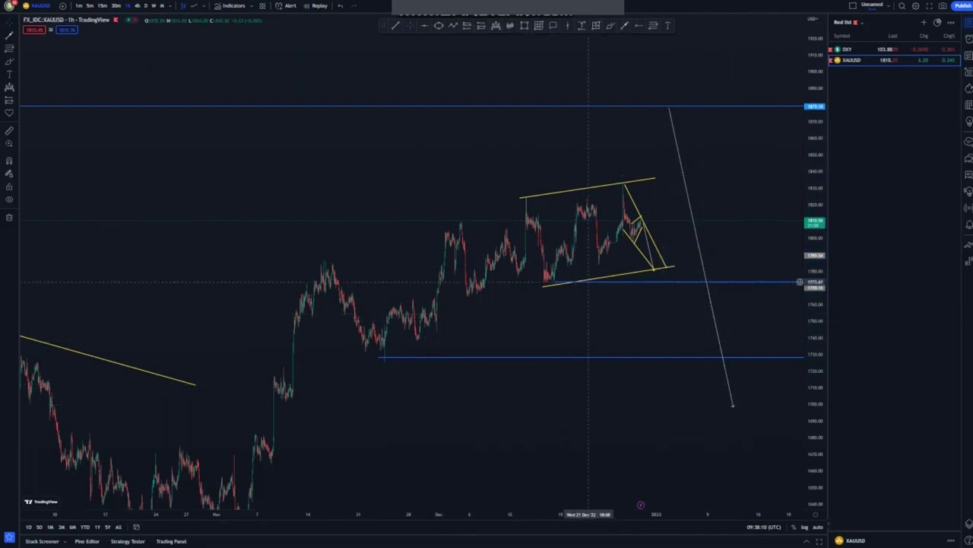